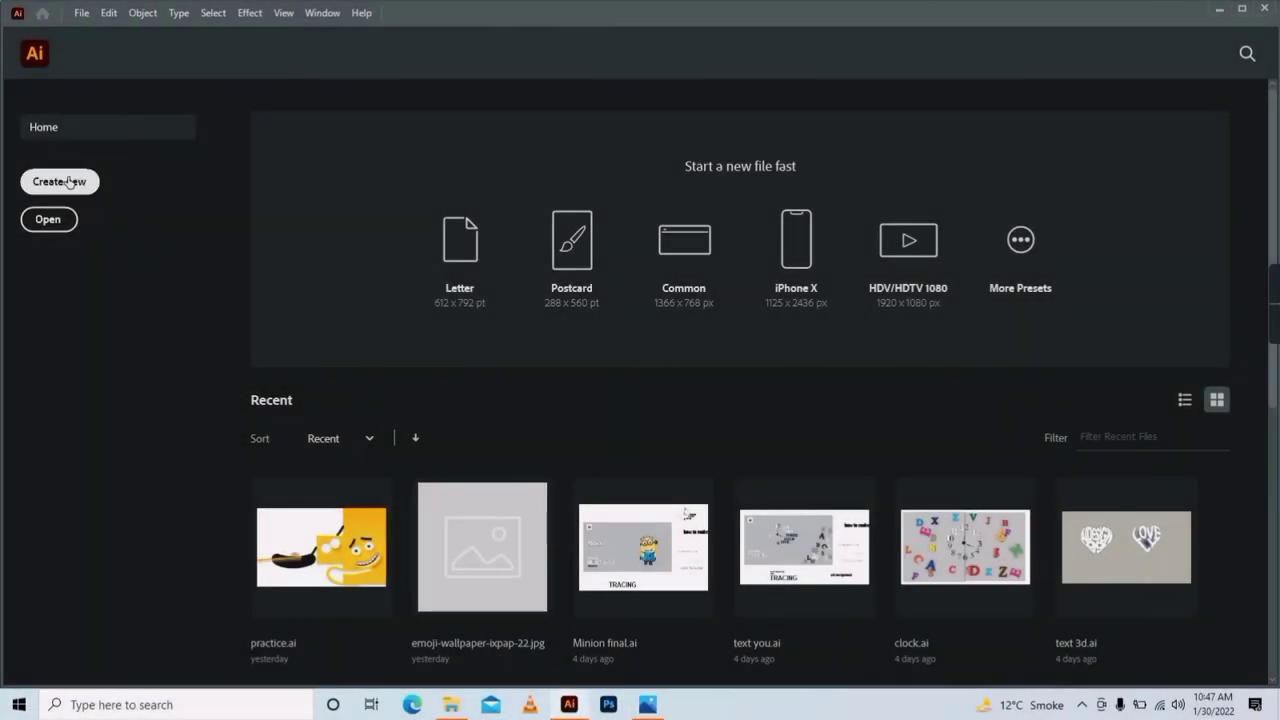
# Create a new blank 1280 × 720 pt CMYK document from the default preset.
pyautogui.click(59, 181)
pyautogui.click(955, 600)
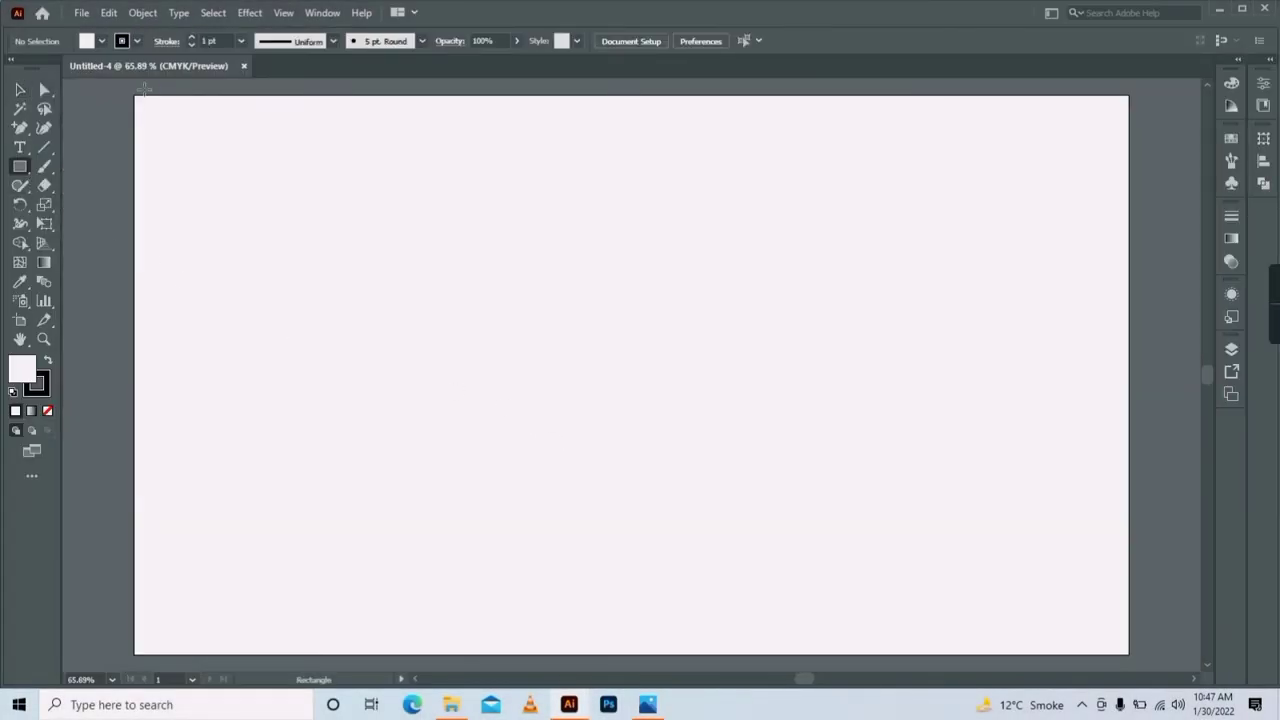
# Draw an artboard-sized rectangle with no stroke, fill it deep golden yellow, and lock it.
pyautogui.moveTo(134, 92); pyautogui.dragTo(1128, 652)
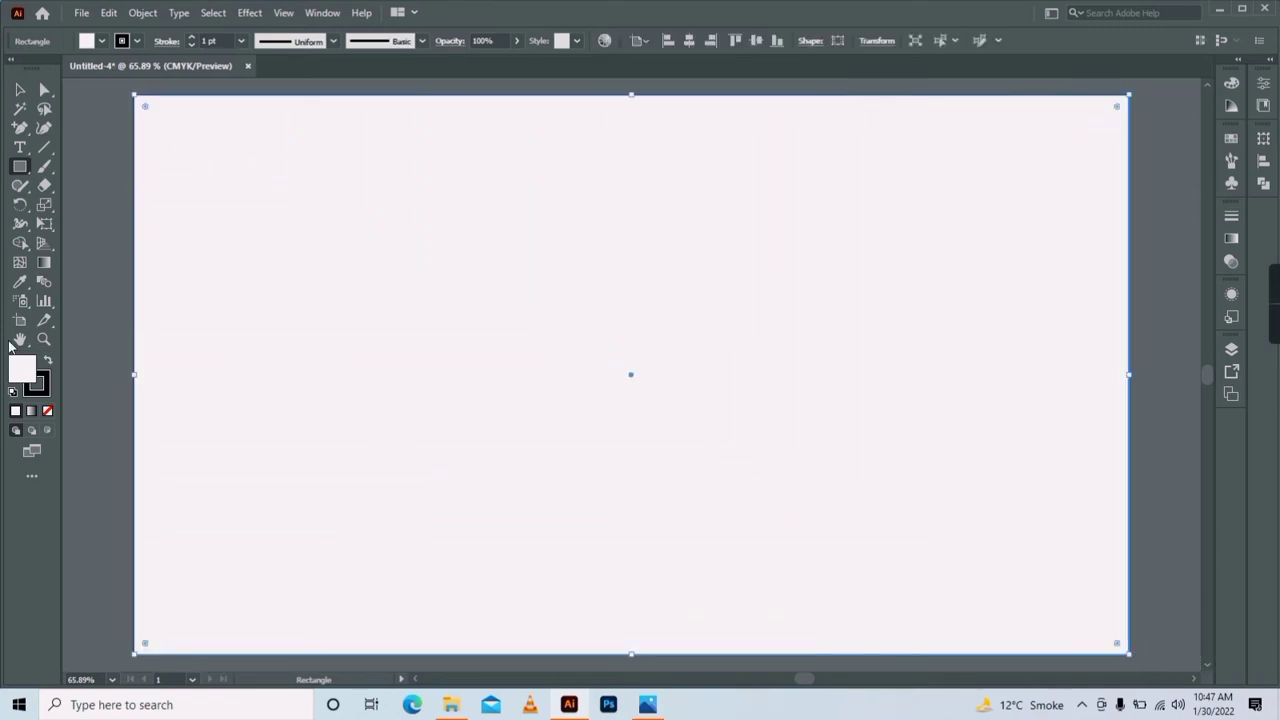
pyautogui.click(47, 410)
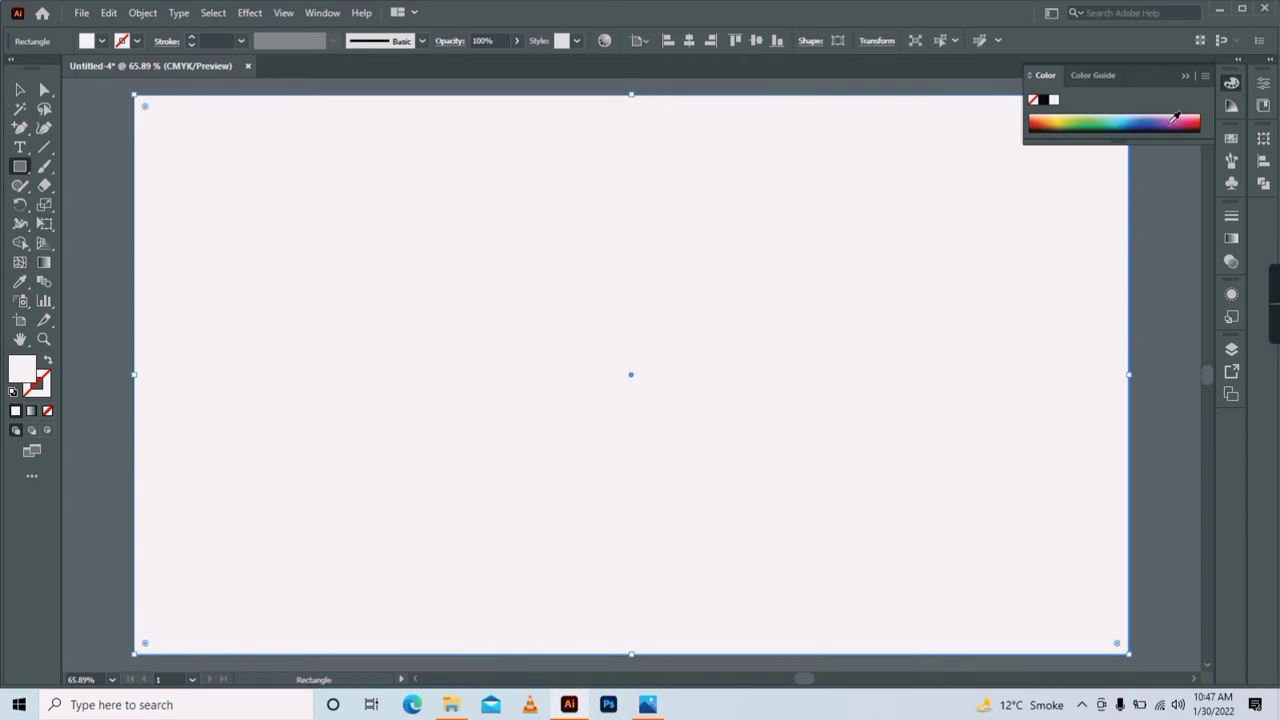
pyautogui.click(1232, 141)
pyautogui.click(1088, 182)
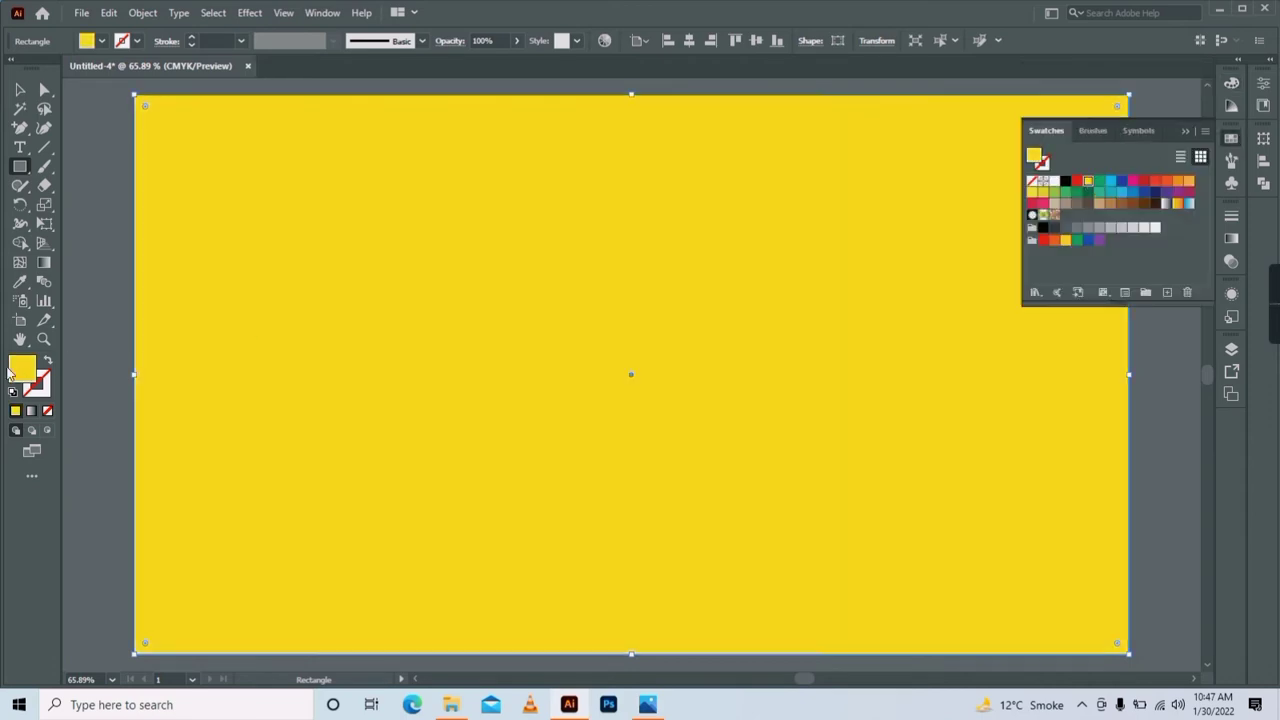
pyautogui.doubleClick(12, 372)
pyautogui.click(660, 425)
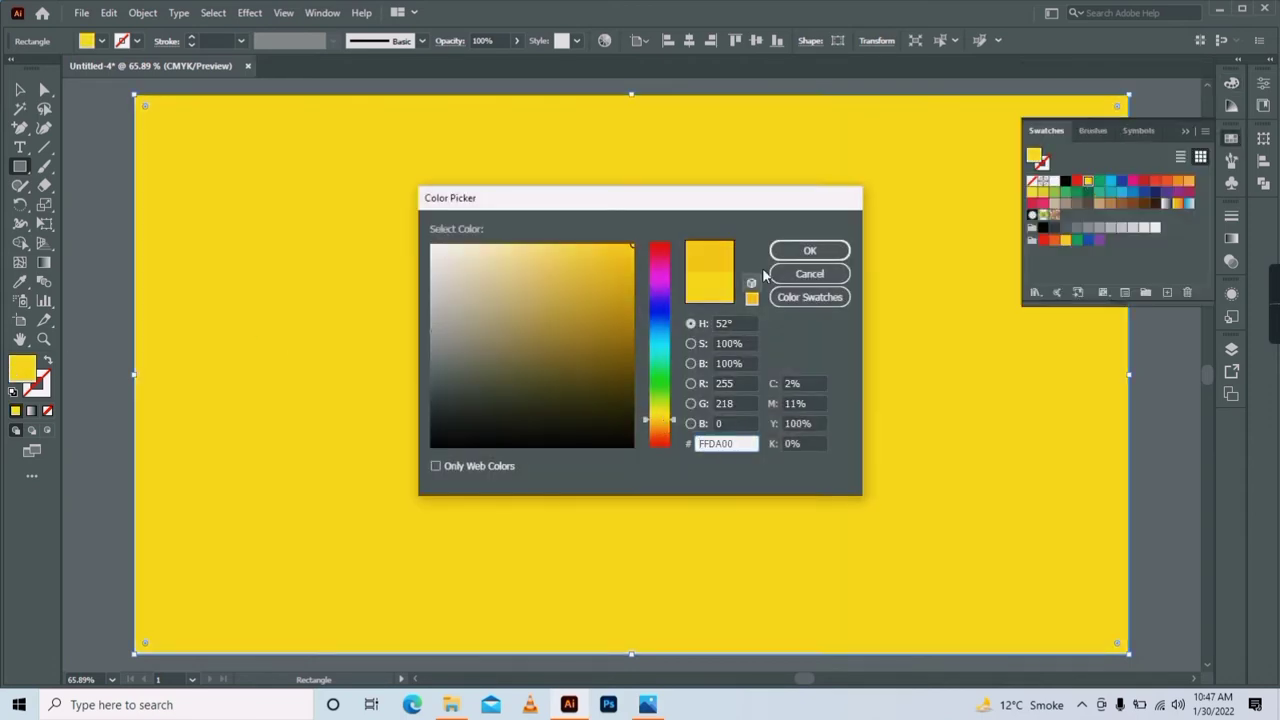
pyautogui.click(809, 250)
pyautogui.click(142, 12)
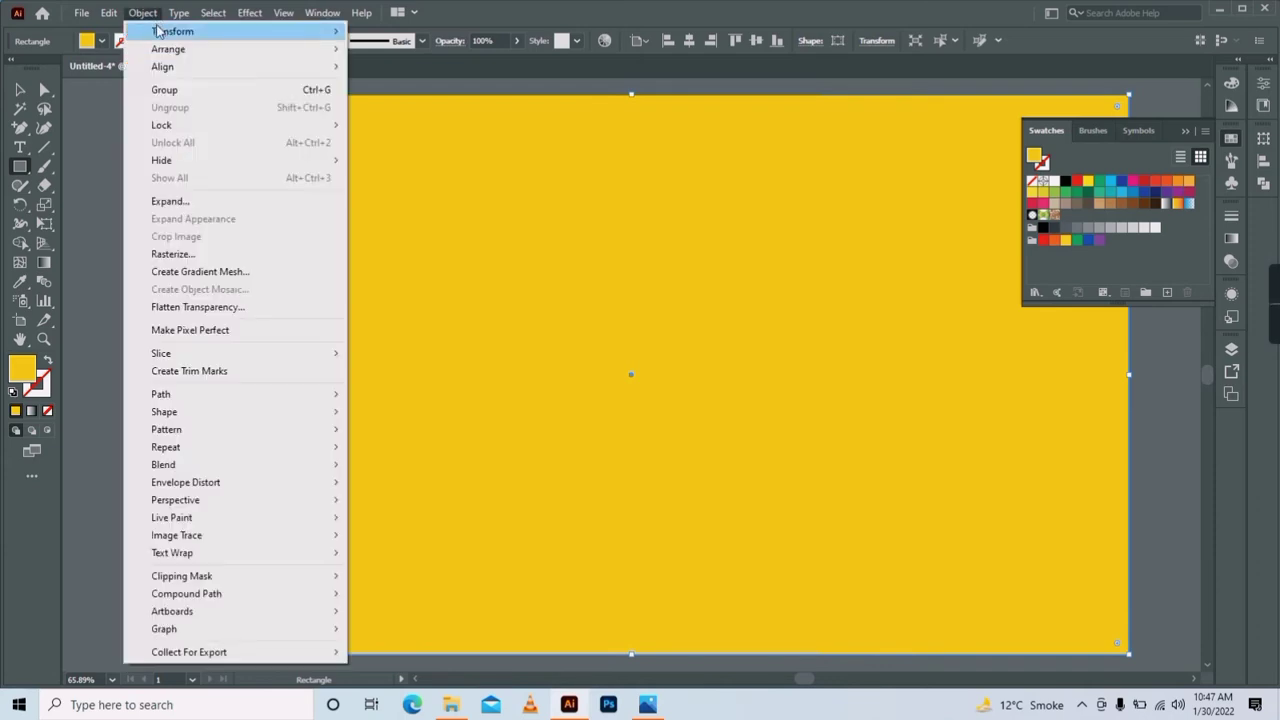
pyautogui.click(378, 123)
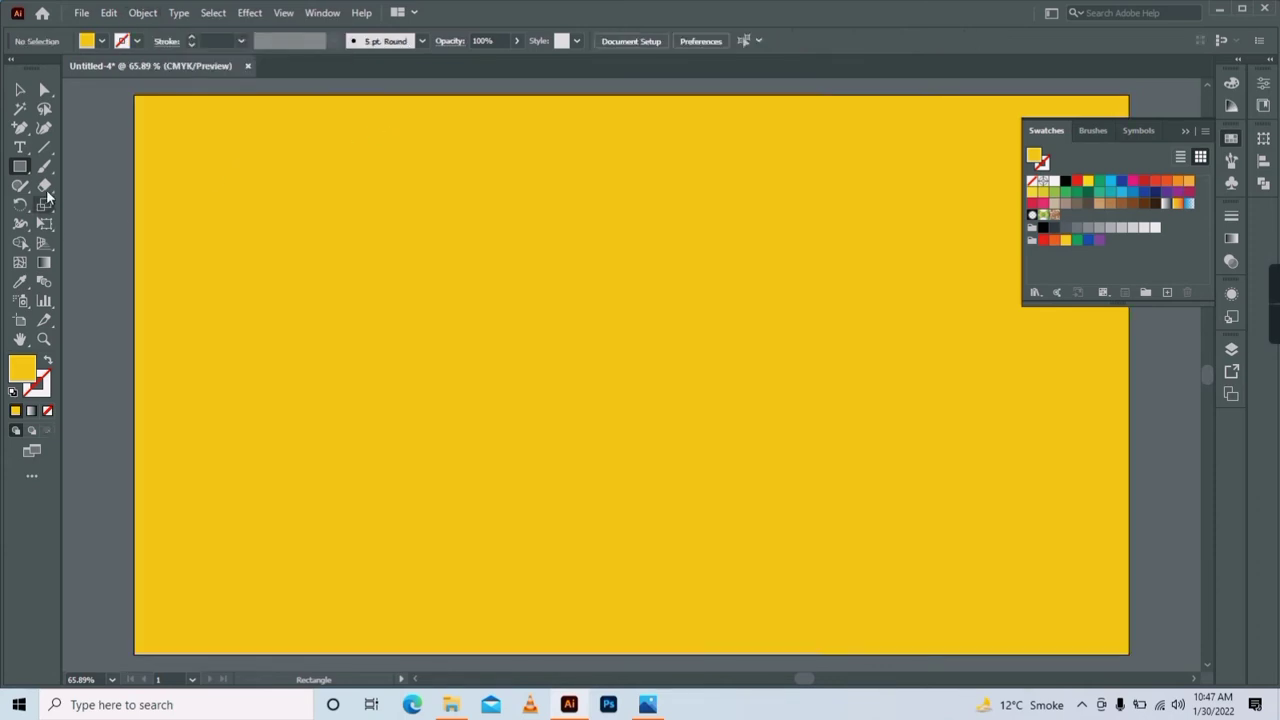
# Draw a small rectangle near the top-left, round its ends and bend its middle down.
pyautogui.moveTo(266, 171); pyautogui.dragTo(386, 190)
pyautogui.click(44, 89)
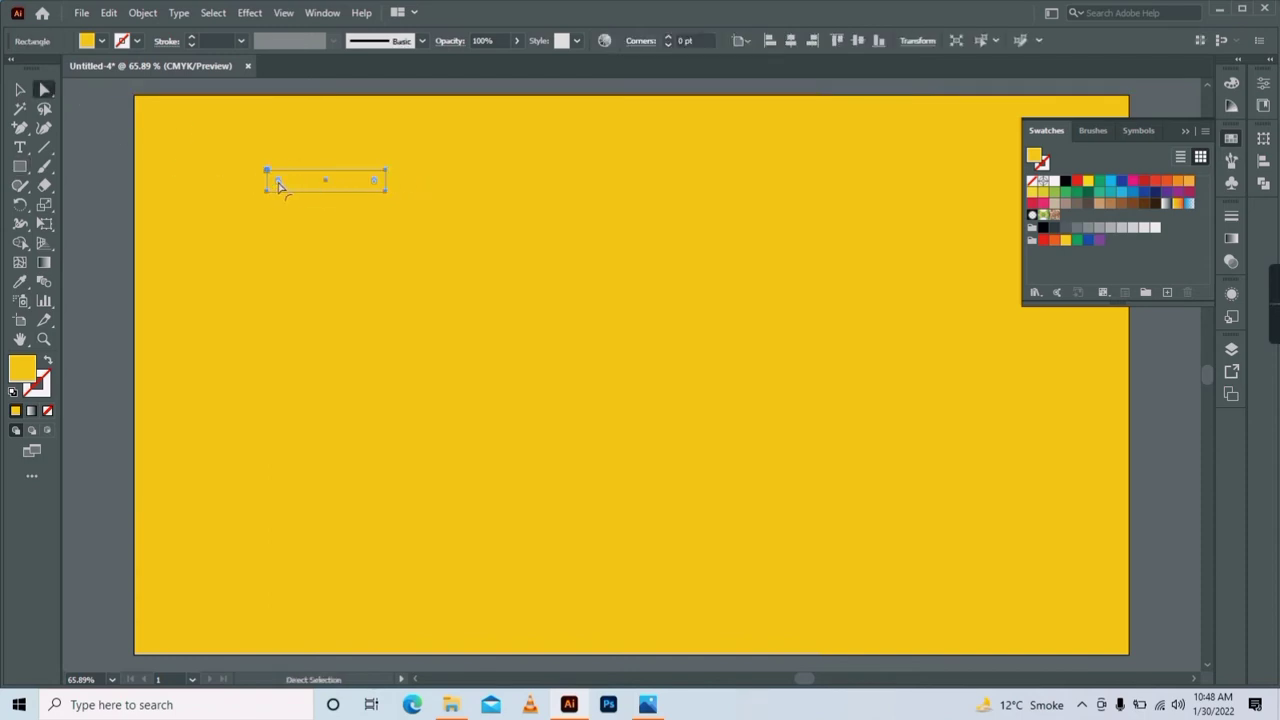
pyautogui.moveTo(279, 186); pyautogui.dragTo(315, 190)
pyautogui.click(20, 127)
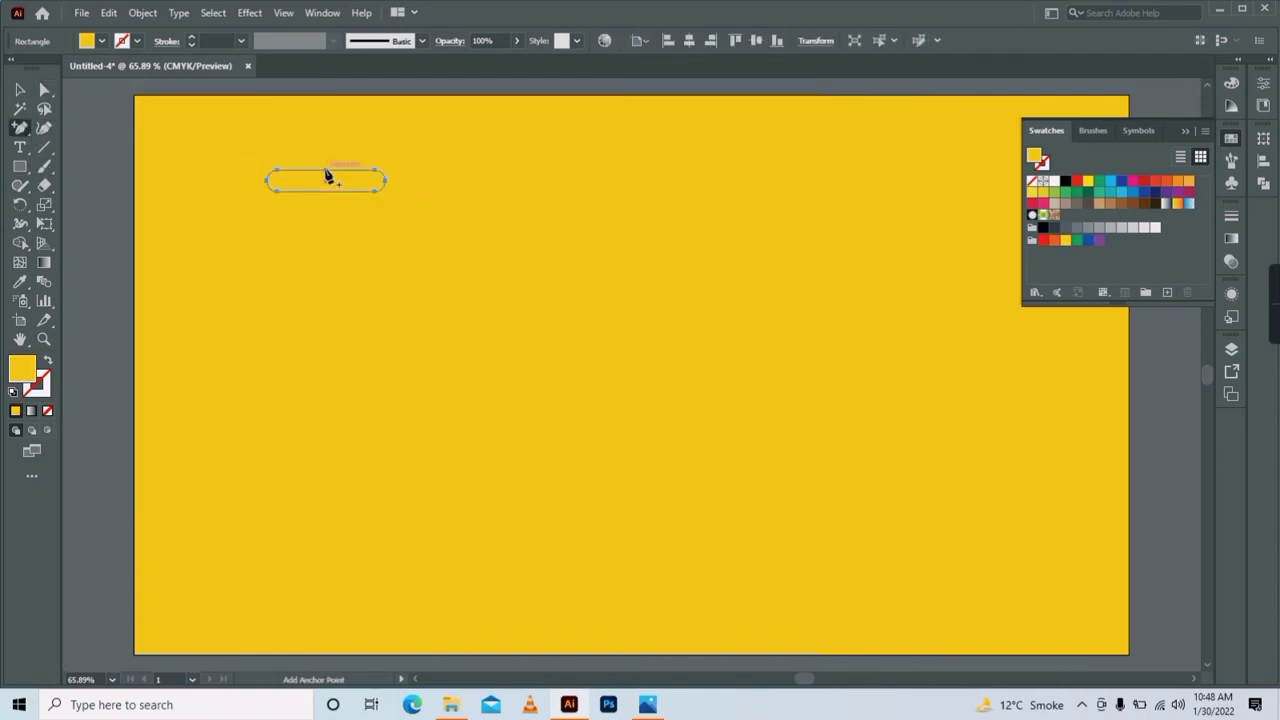
pyautogui.click(326, 173)
pyautogui.click(45, 89)
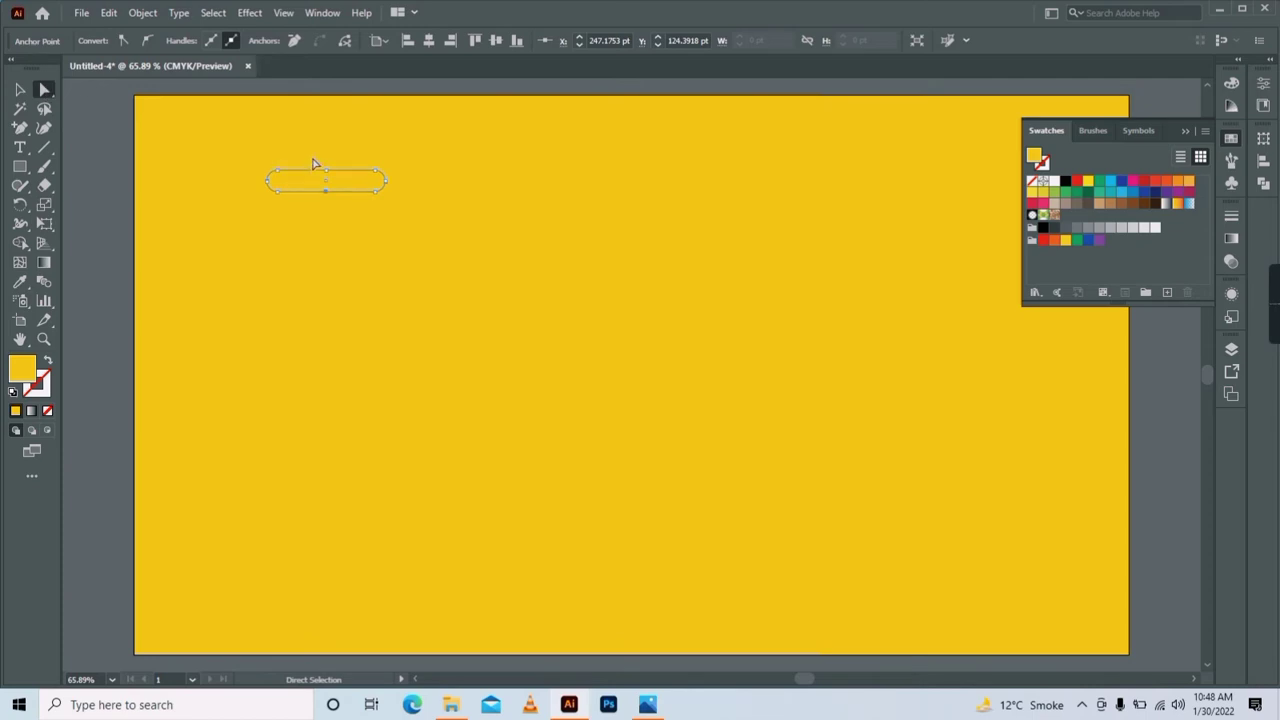
pyautogui.moveTo(326, 190); pyautogui.dragTo(325, 207)
pyautogui.moveTo(326, 151); pyautogui.dragTo(320, 76)
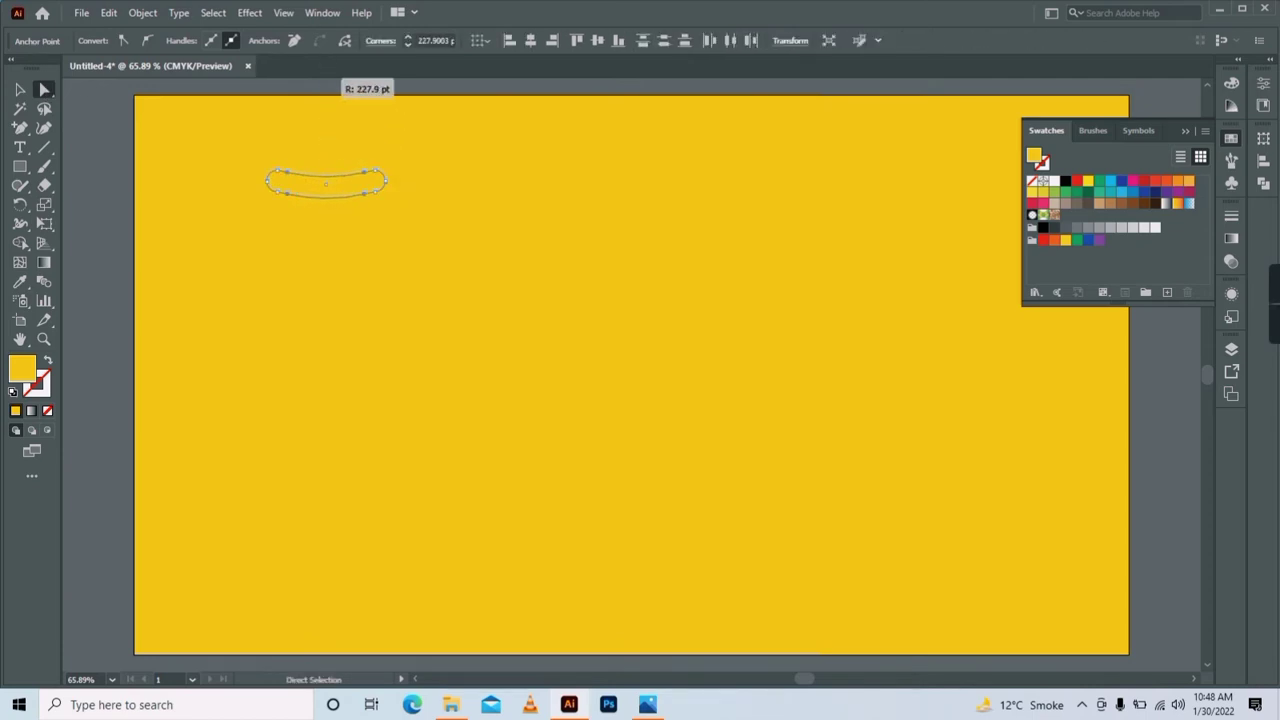
# Fill the curved eyebrow shape black and zoom in on it.
pyautogui.click(20, 89)
pyautogui.click(214, 229)
pyautogui.click(322, 184)
pyautogui.click(1065, 181)
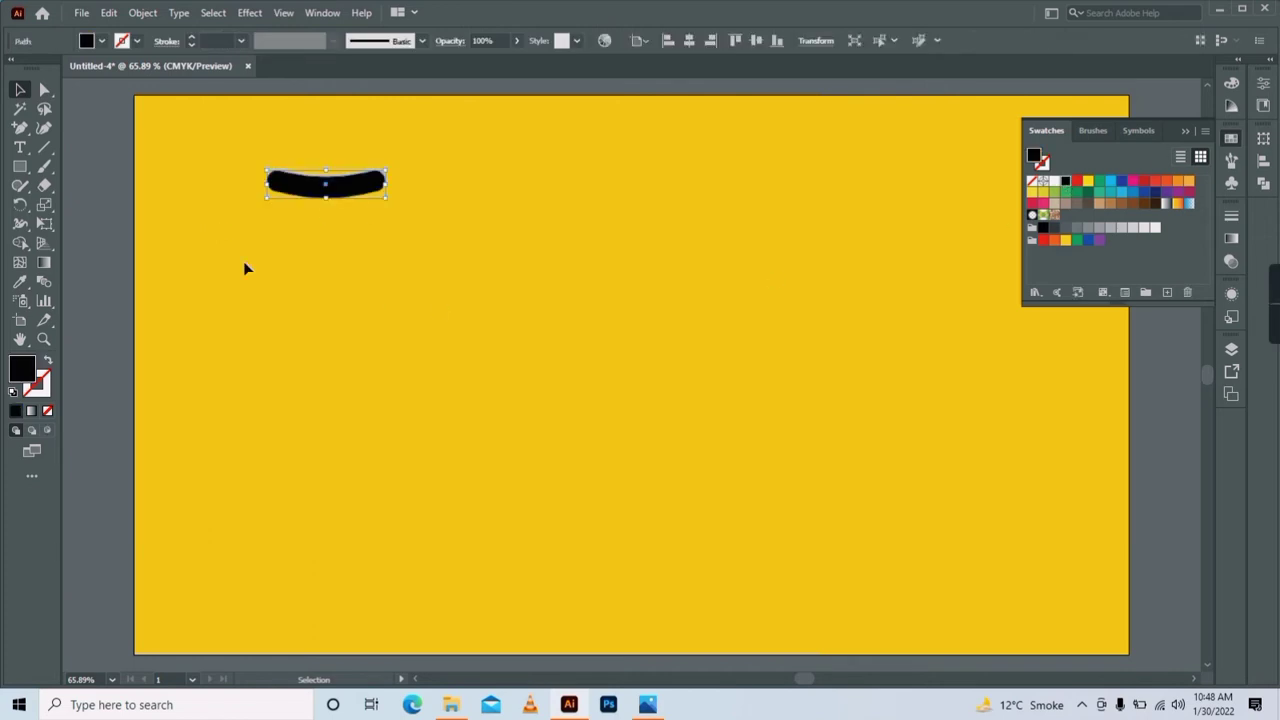
pyautogui.click(43, 339)
pyautogui.click(397, 220)
pyautogui.click(660, 363)
# Add gradient mesh lines across the eyebrow, including near both ends.
pyautogui.click(130, 328)
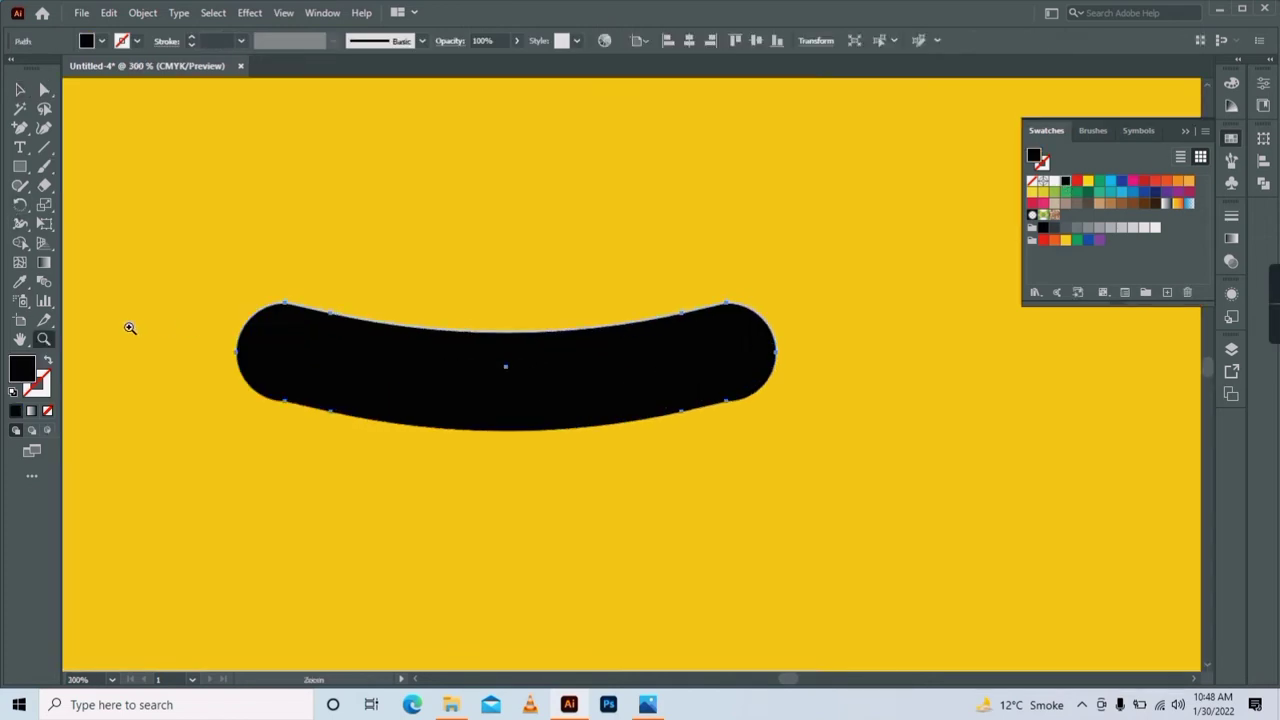
pyautogui.click(509, 371)
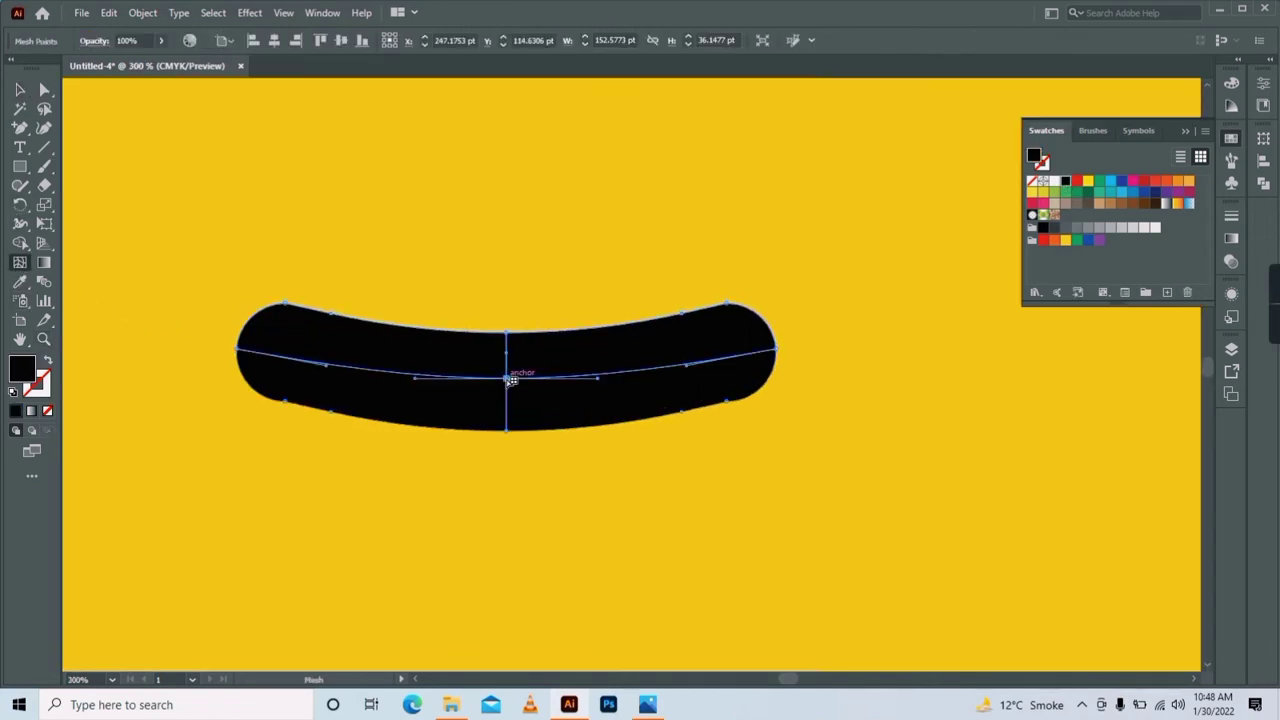
pyautogui.click(510, 348)
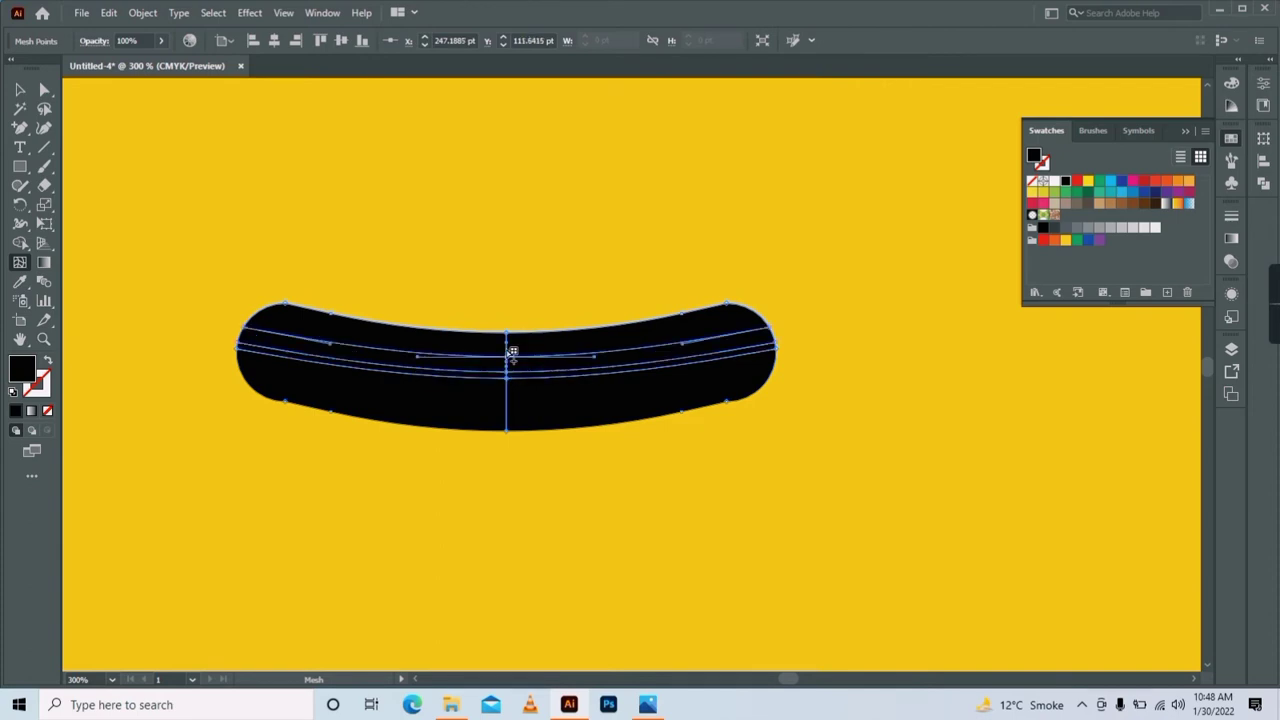
pyautogui.click(720, 337)
pyautogui.click(298, 340)
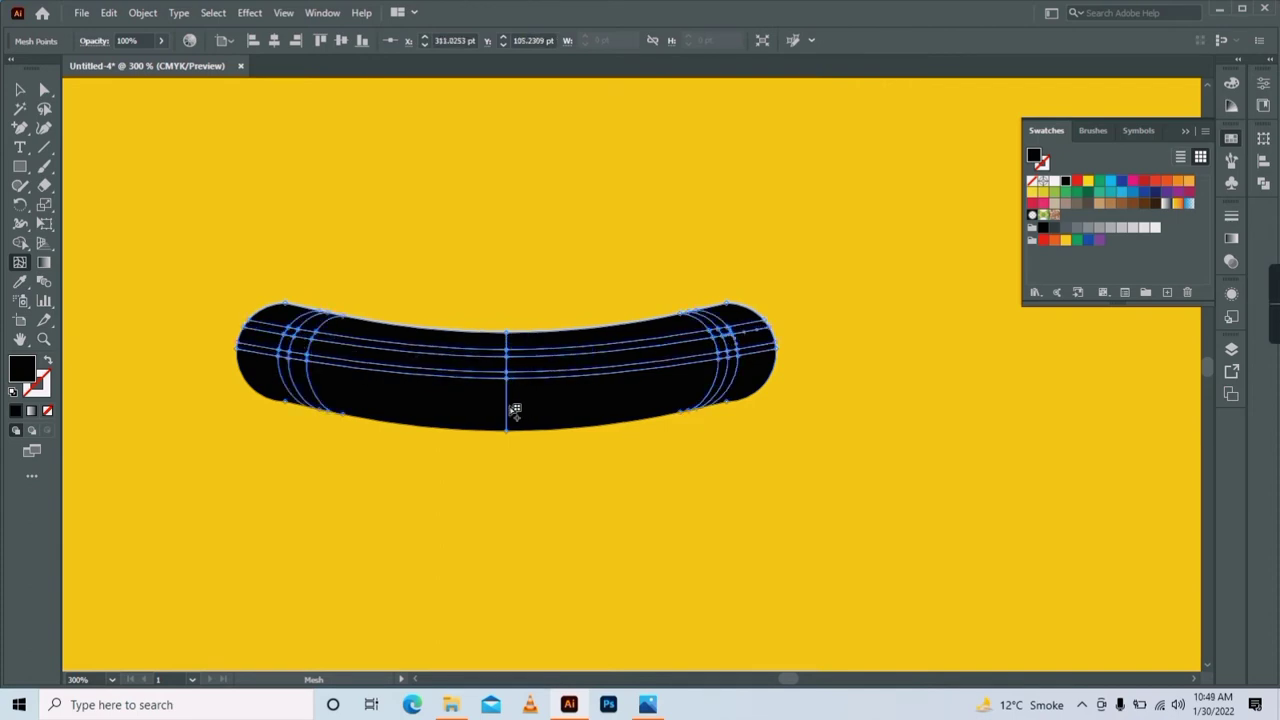
pyautogui.click(514, 410)
pyautogui.click(514, 388)
pyautogui.click(480, 372)
pyautogui.press('z')
# Shade the upper mesh row and centre points grey as a highlight.
pyautogui.click(350, 340)
pyautogui.click(50, 93)
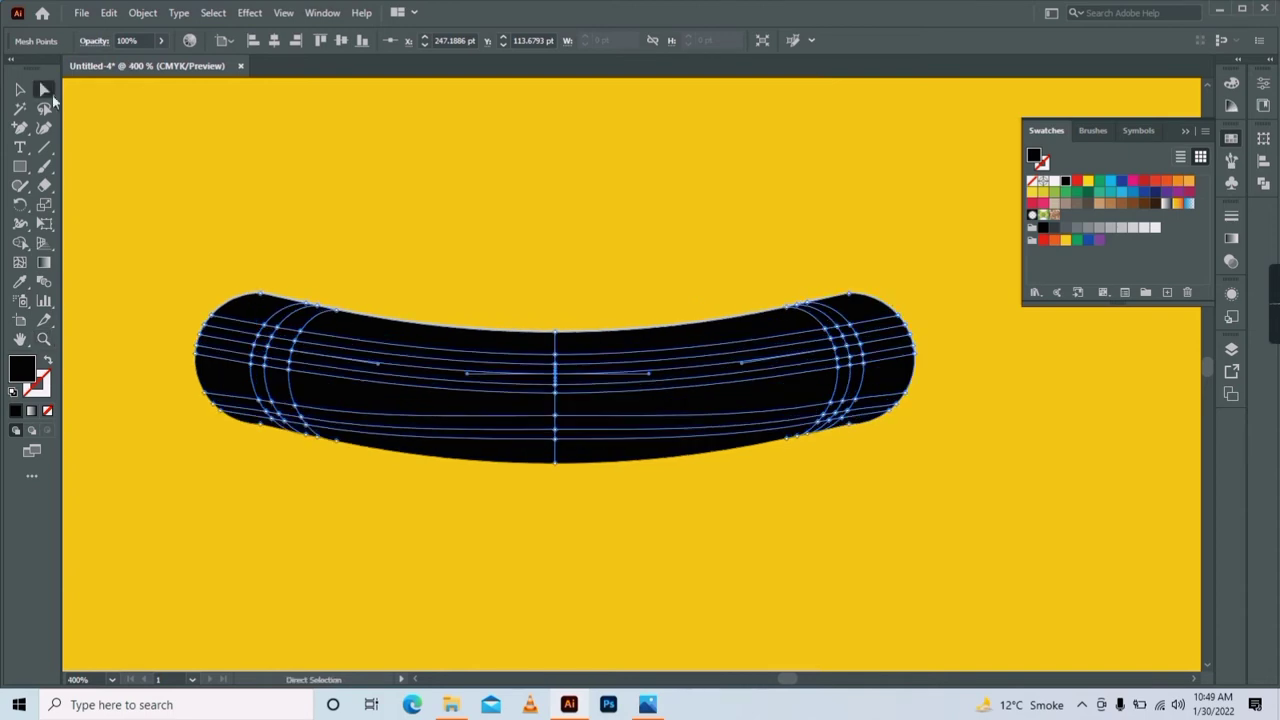
pyautogui.click(557, 366)
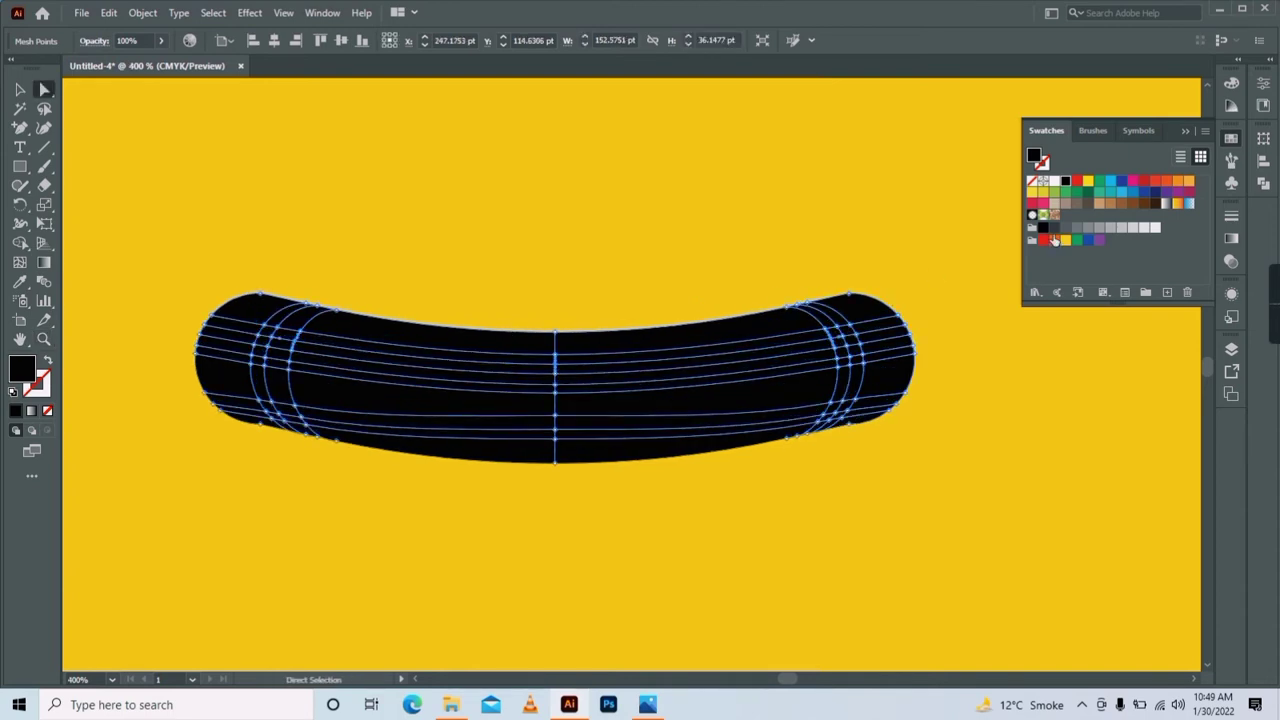
pyautogui.click(1054, 228)
pyautogui.click(1064, 228)
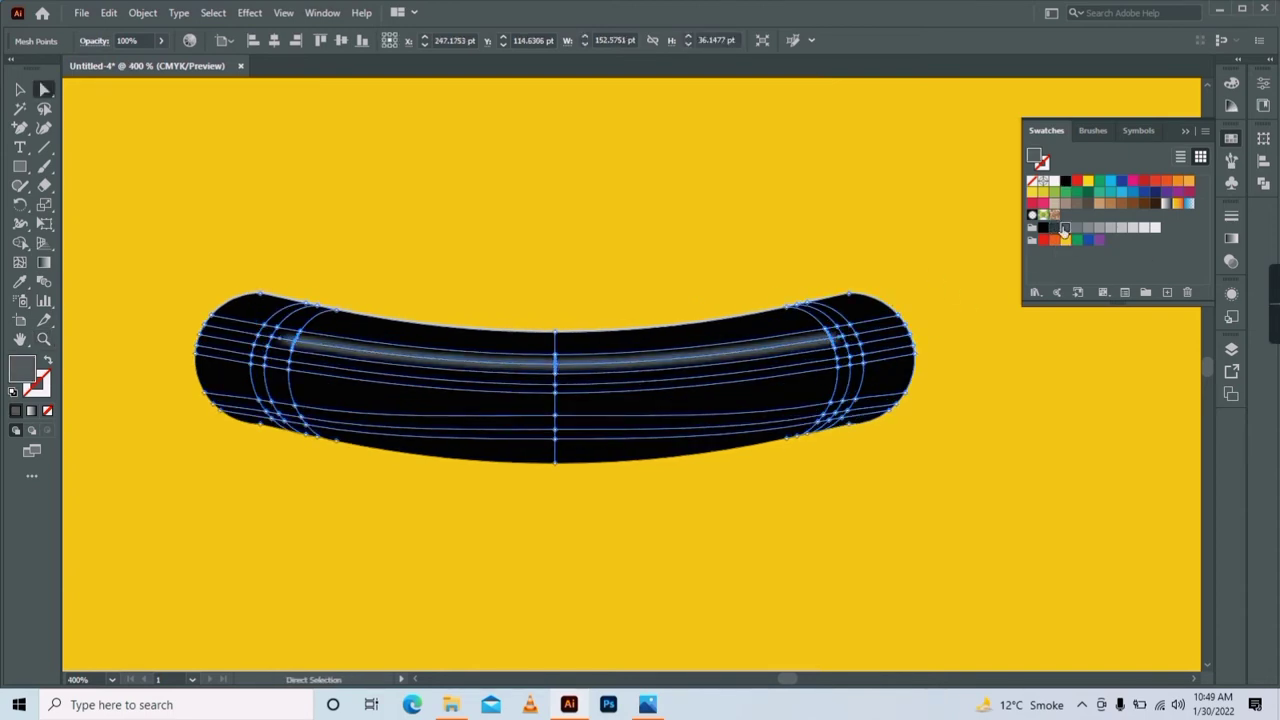
pyautogui.click(841, 355)
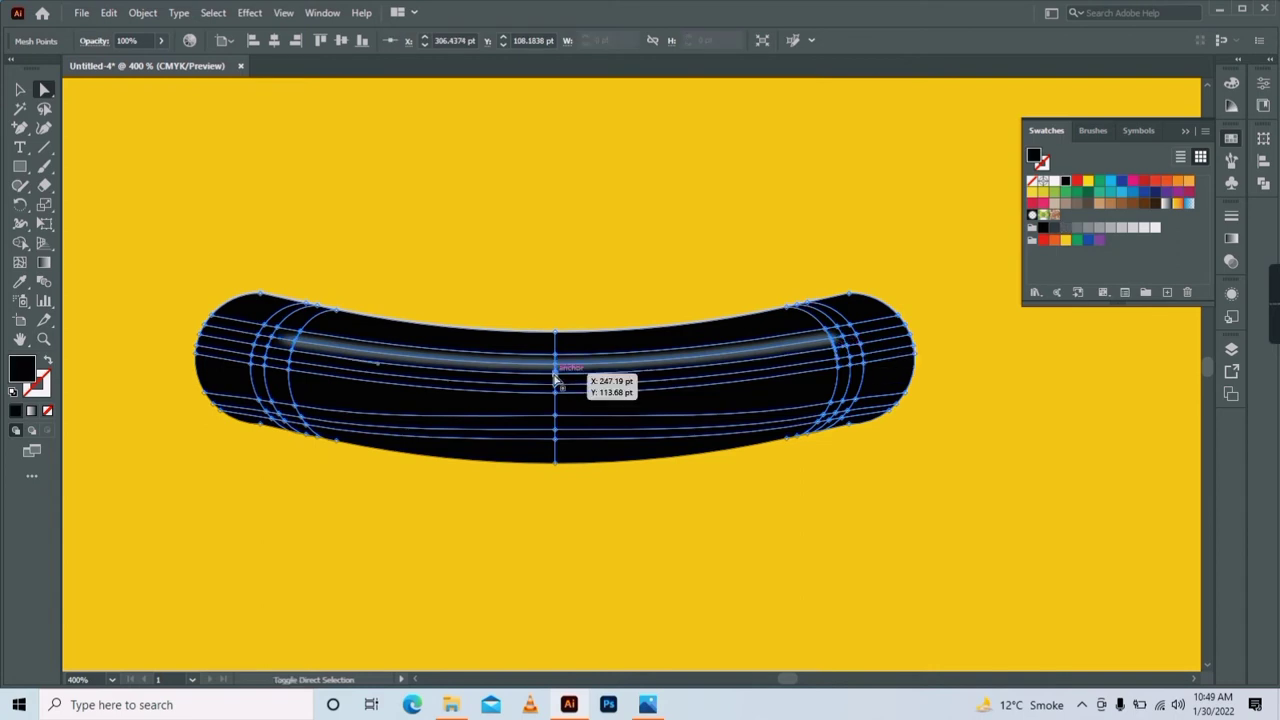
pyautogui.click(556, 372)
pyautogui.click(1050, 230)
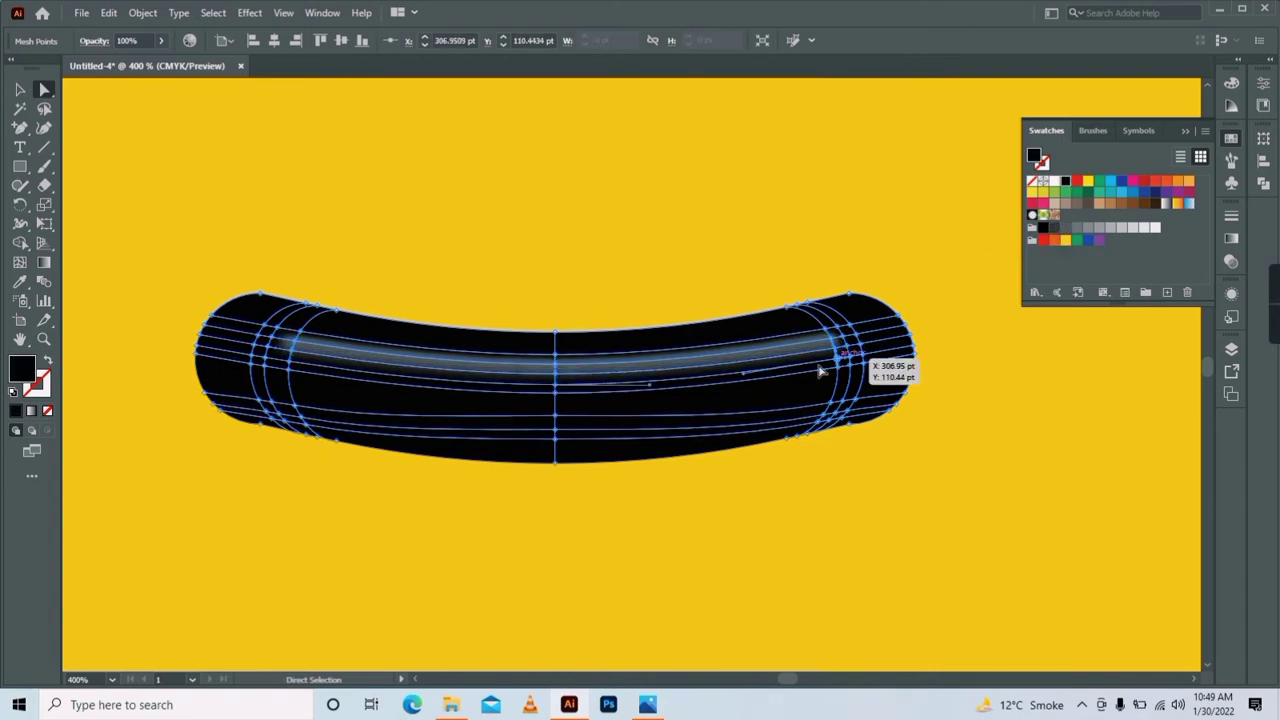
# Set the left mesh point to the grey highlight colour and preview the shading.
pyautogui.click(290, 362)
pyautogui.doubleClick(22, 368)
pyautogui.click(809, 251)
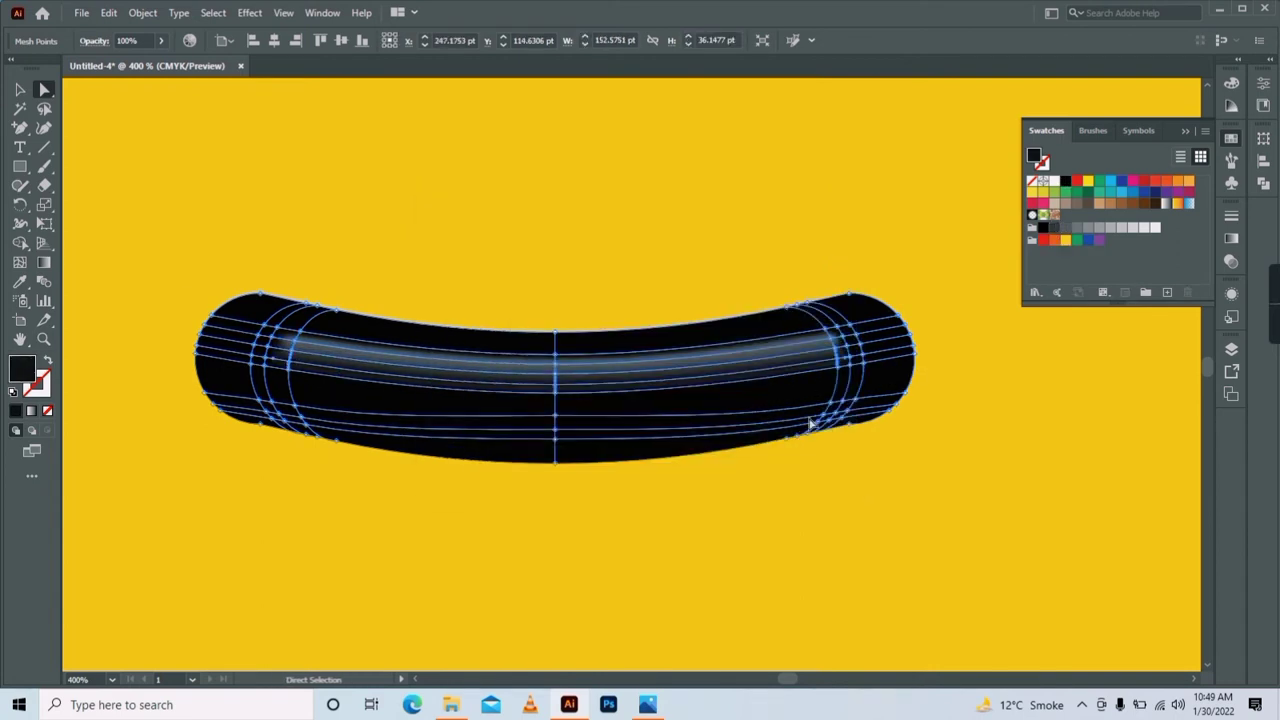
pyautogui.doubleClick(22, 368)
pyautogui.click(809, 251)
pyautogui.click(797, 548)
# Eyedrop the grey highlight onto the remaining end mesh points and preview the glossy eyebrow.
pyautogui.click(330, 415)
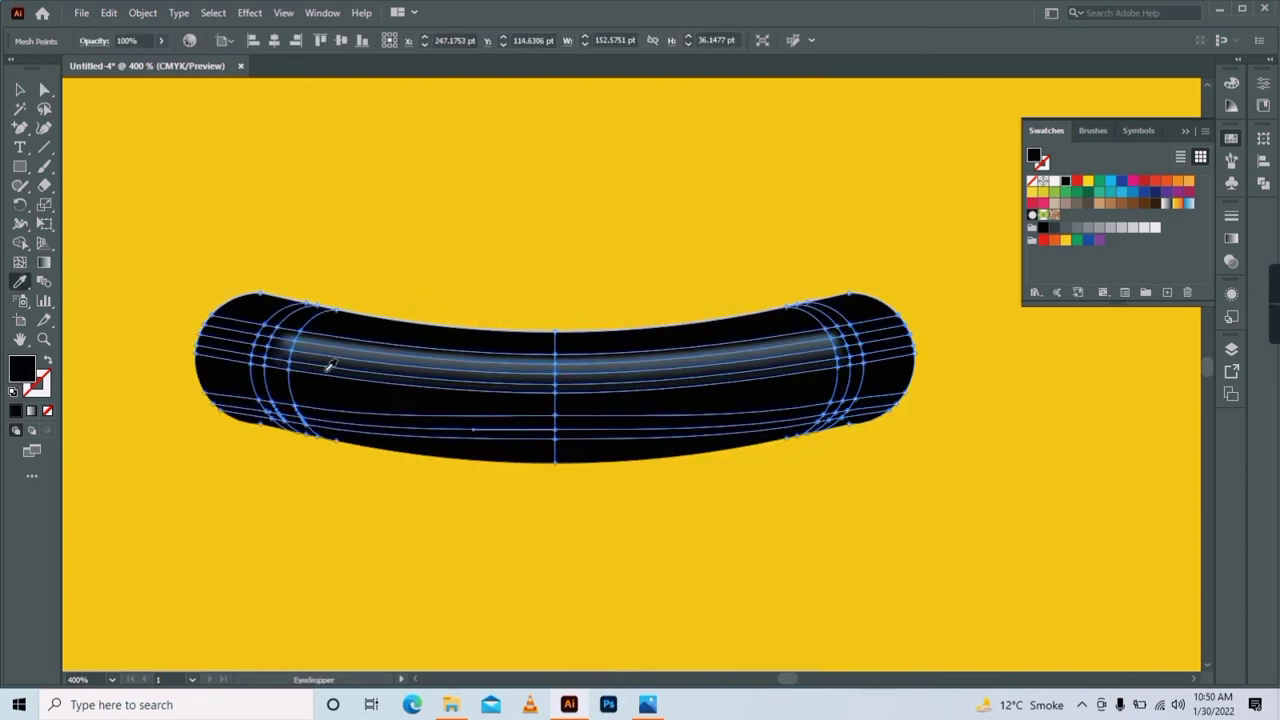
pyautogui.click(840, 330)
pyautogui.press('i')
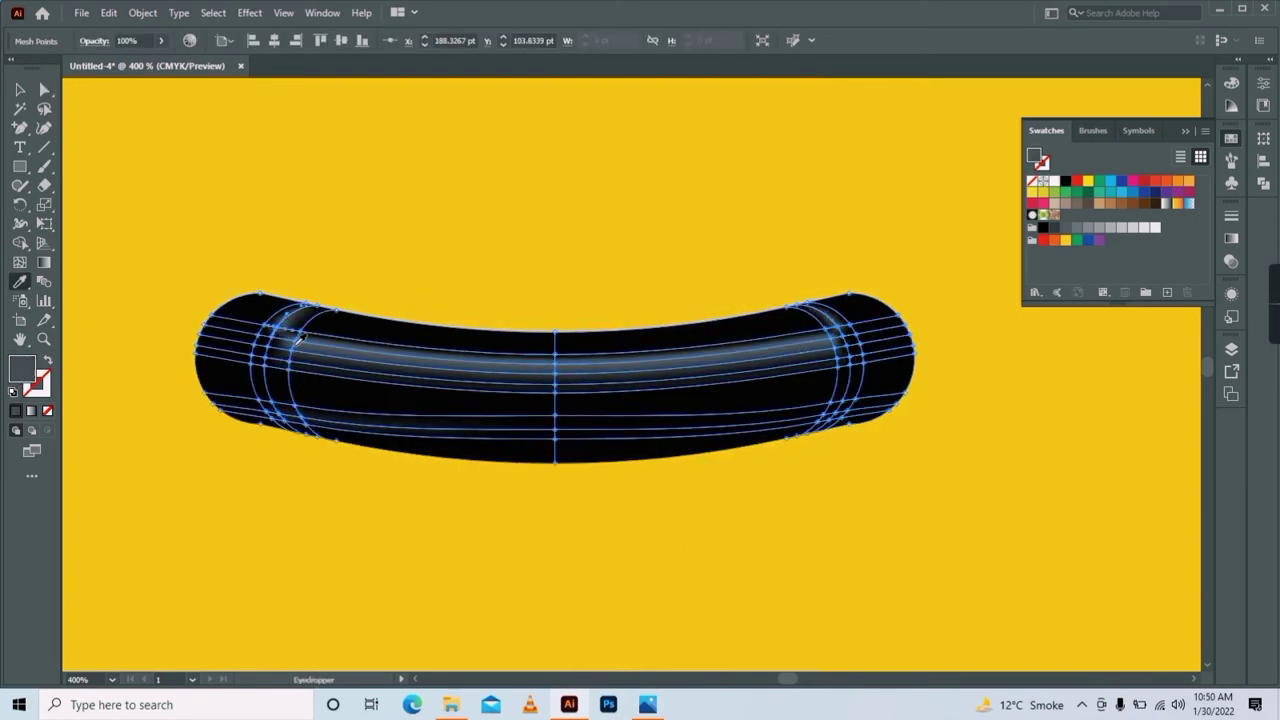
pyautogui.click(843, 350)
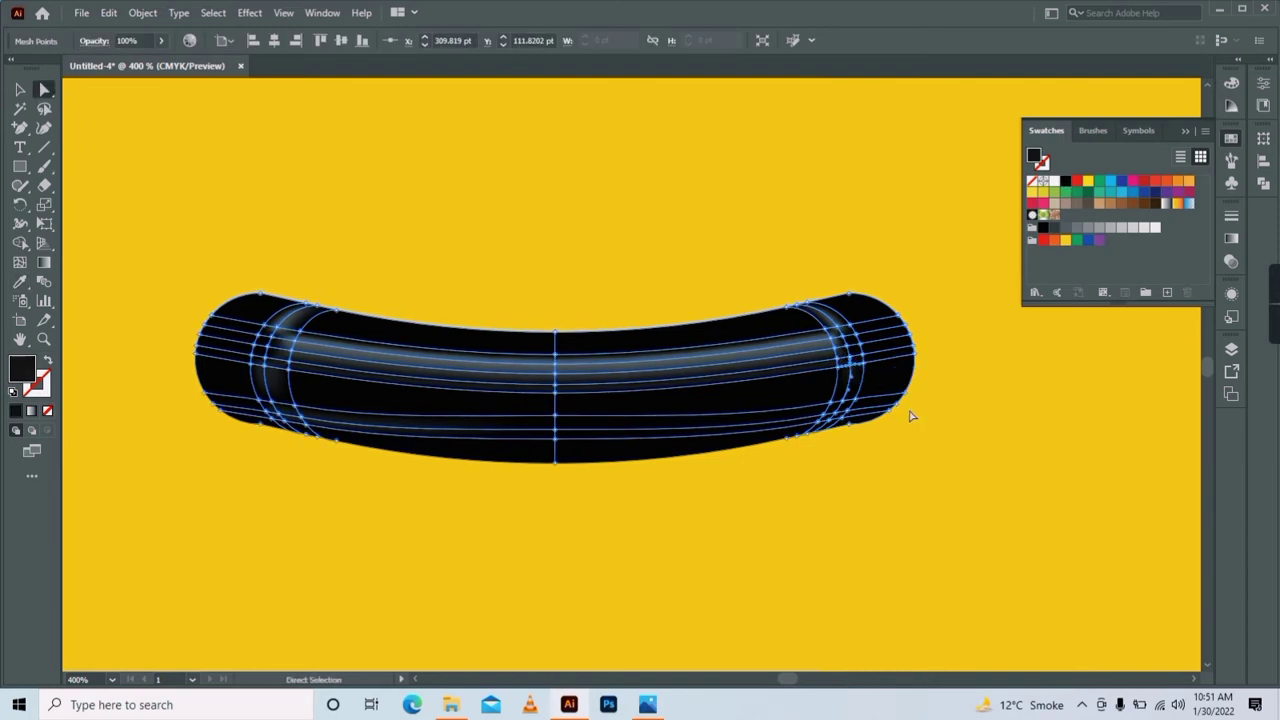
pyautogui.keyDown('ctrl'); pyautogui.click(281, 330); pyautogui.keyUp('ctrl')
pyautogui.keyDown('ctrl'); pyautogui.click(280, 514); pyautogui.keyUp('ctrl')
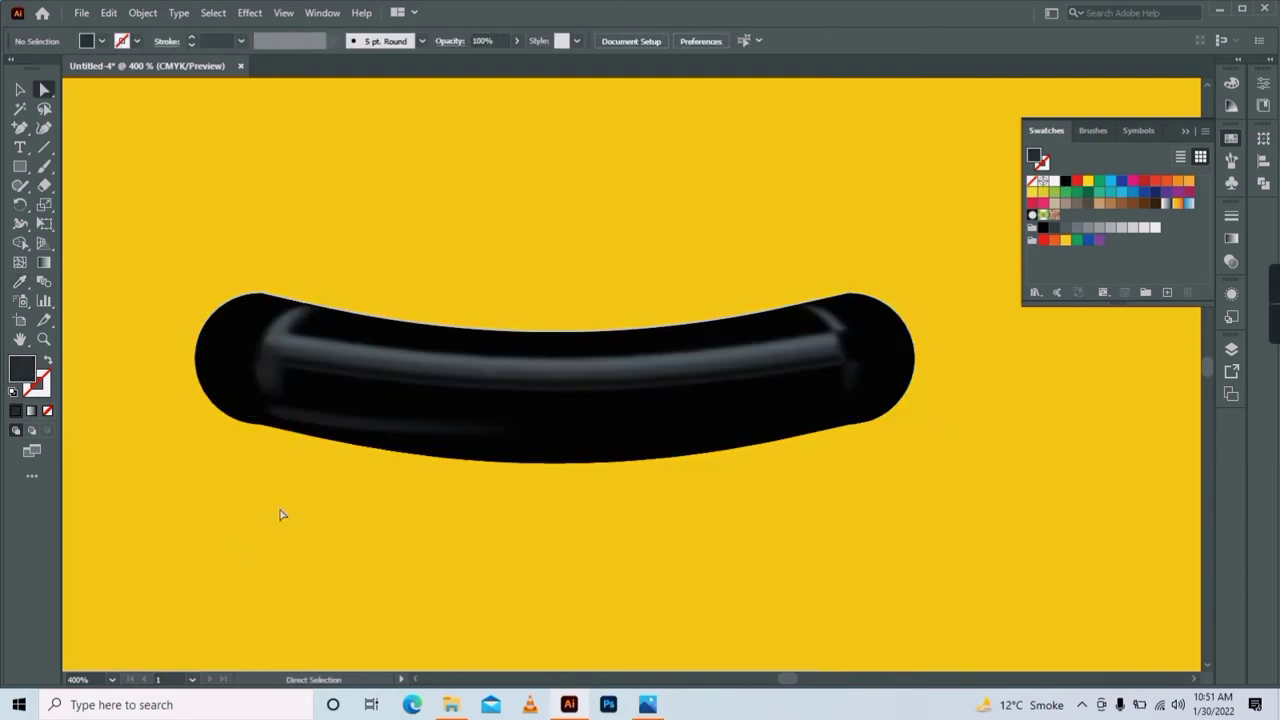
pyautogui.keyDown('ctrl'); pyautogui.click(848, 350); pyautogui.keyUp('ctrl')
pyautogui.click(434, 462)
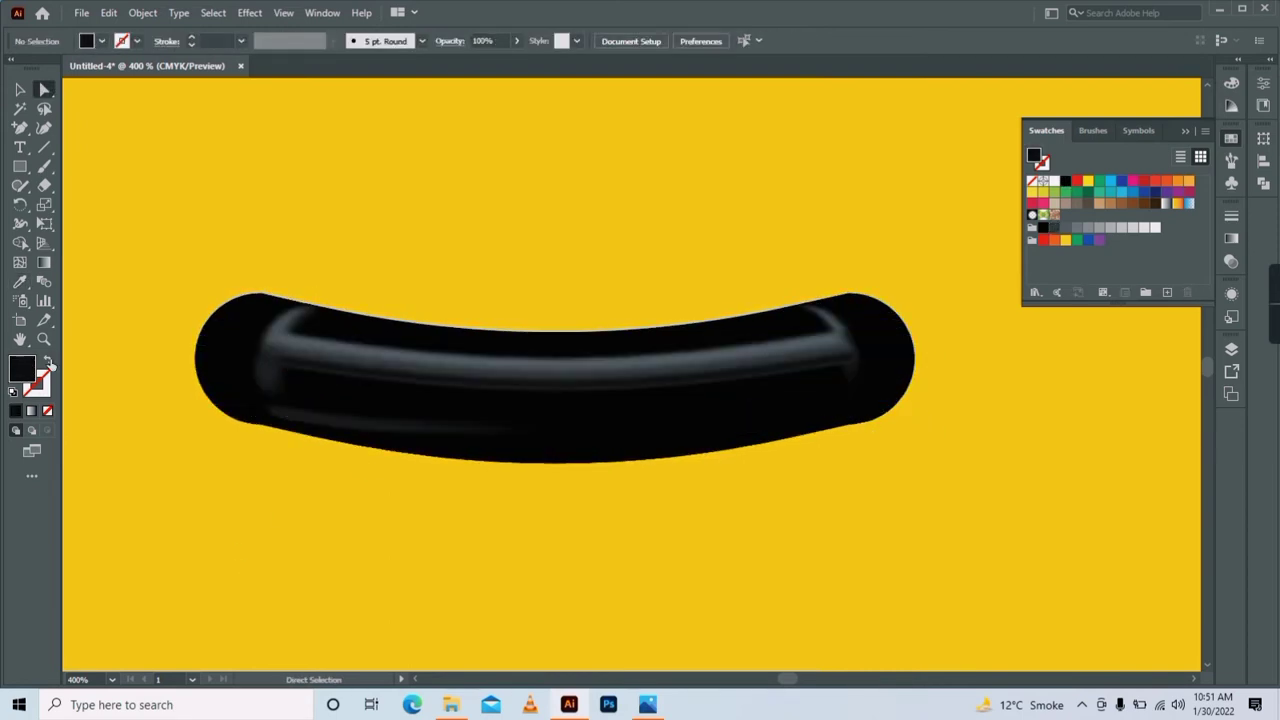
# Draw a black rectangle below the eyebrow and round its corners into a pill.
pyautogui.press('m')
pyautogui.keyDown('ctrl'); pyautogui.click(571, 386); pyautogui.keyUp('ctrl')
pyautogui.hotkey('ctrl', '-')
pyautogui.hotkey('ctrl', '-')
pyautogui.hotkey('ctrl', '-')
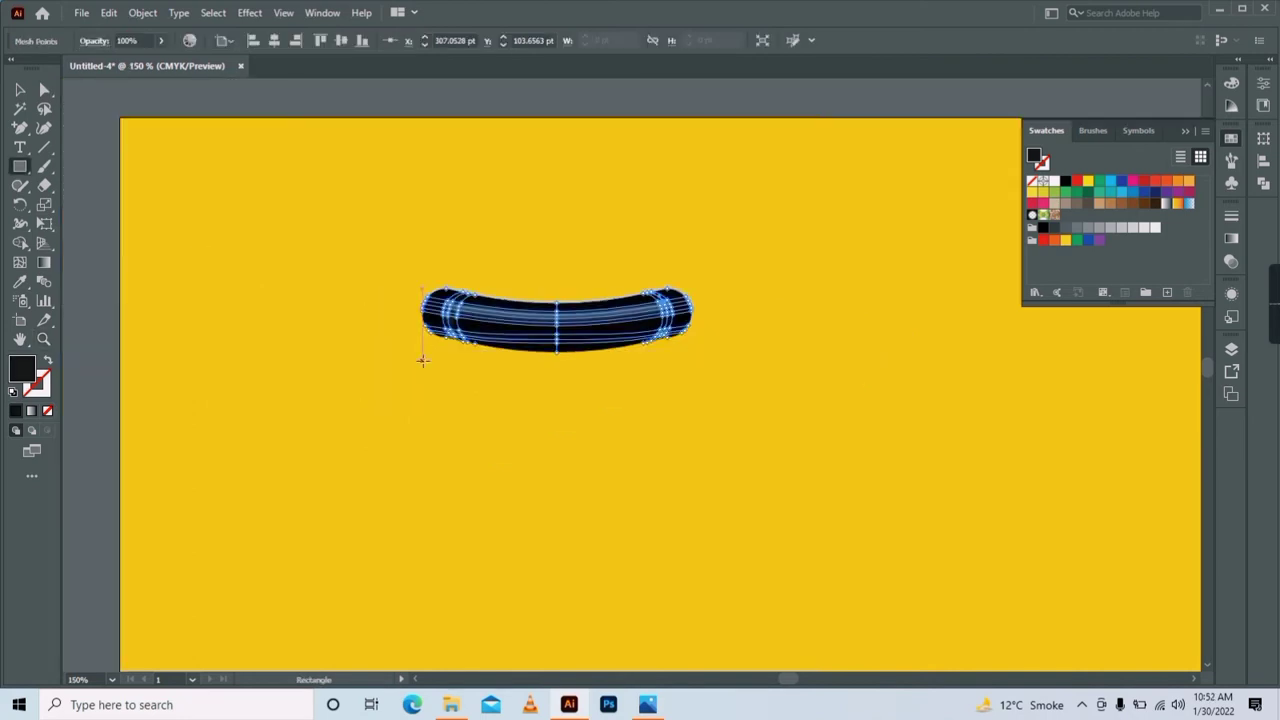
pyautogui.moveTo(422, 360); pyautogui.dragTo(691, 405)
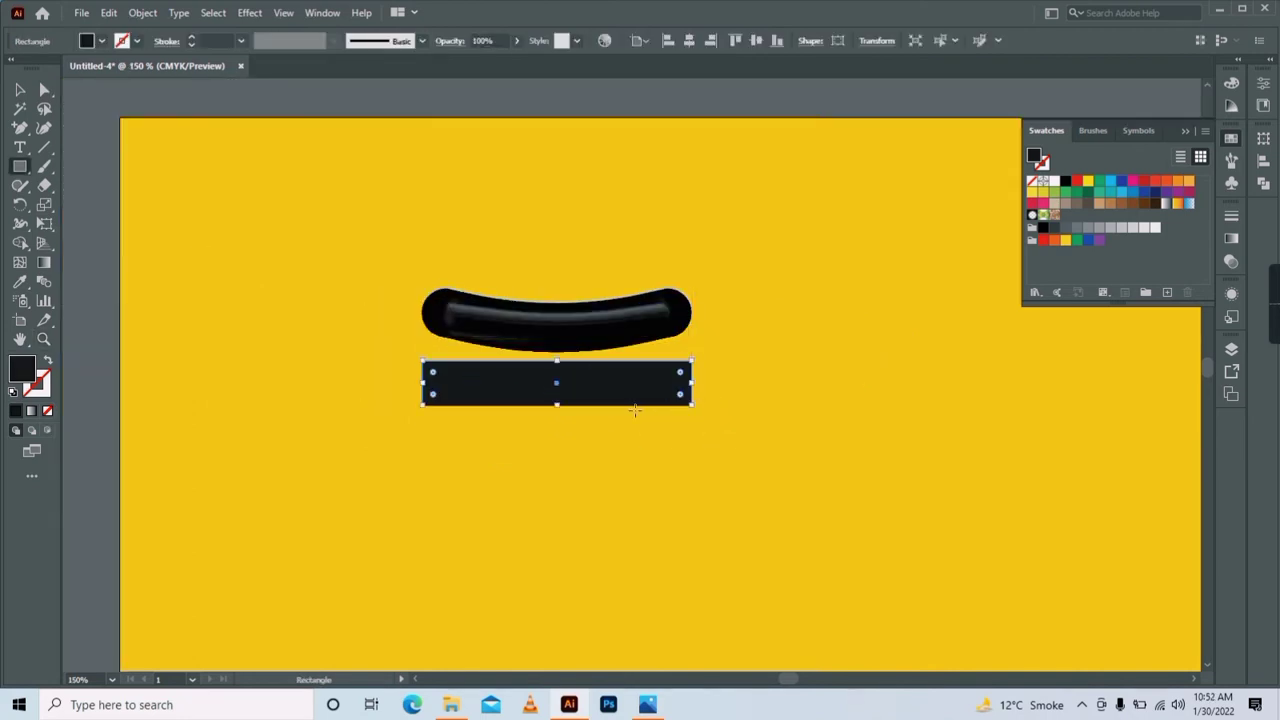
pyautogui.hotkey('ctrl', 'a')
pyautogui.press('a')
pyautogui.moveTo(432, 372); pyautogui.dragTo(490, 383)
# Add gradient mesh points and lines across the lower pill.
pyautogui.press('u')
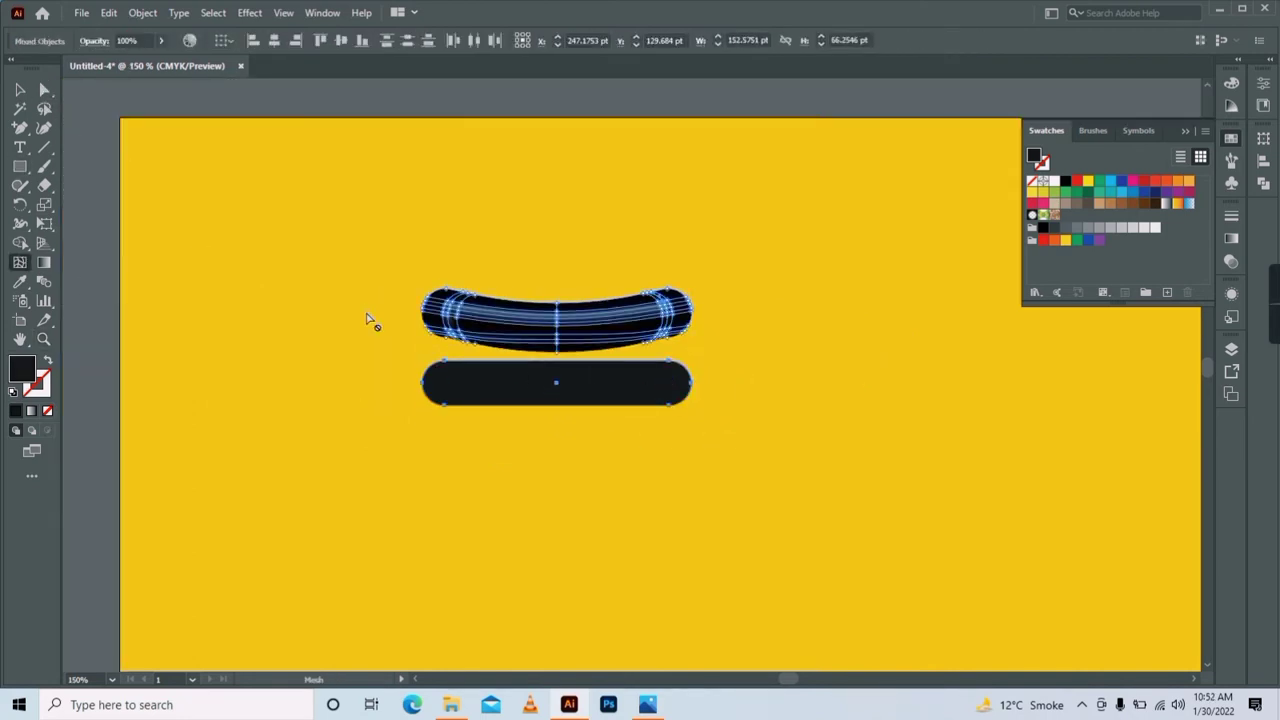
pyautogui.click(561, 395)
pyautogui.press('z')
pyautogui.click(580, 374)
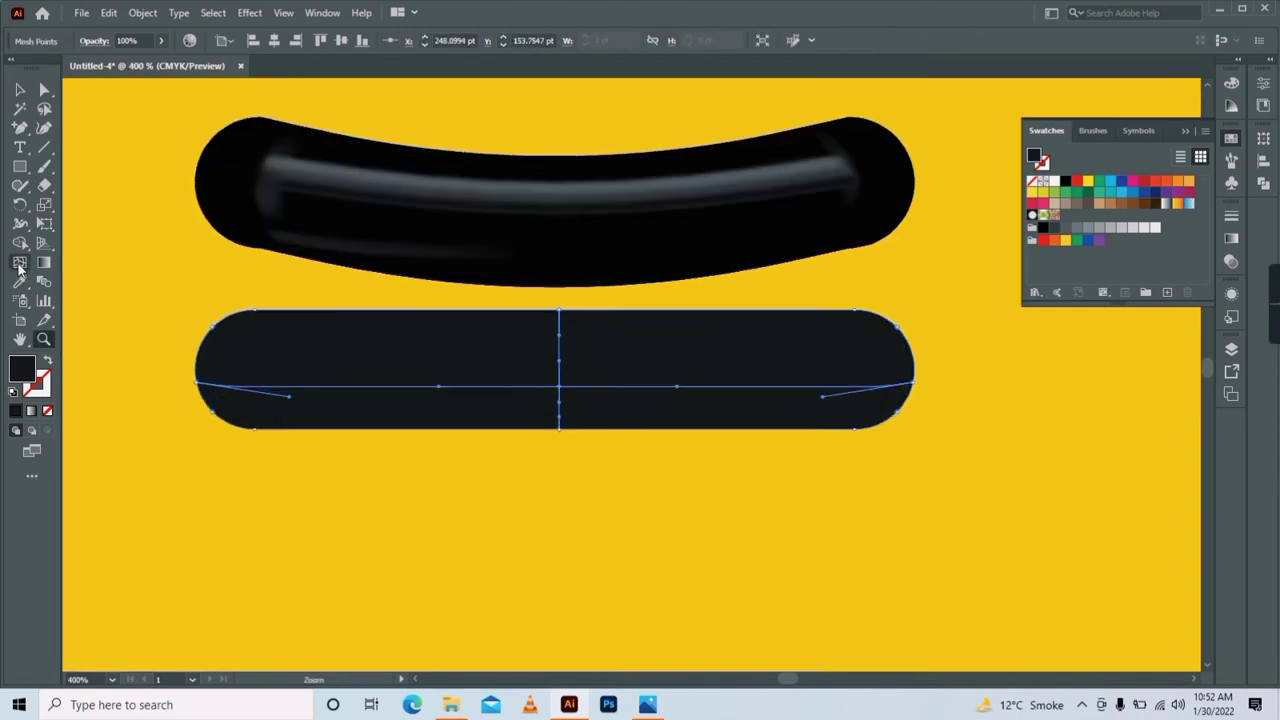
pyautogui.click(563, 329)
pyautogui.click(563, 414)
pyautogui.click(849, 363)
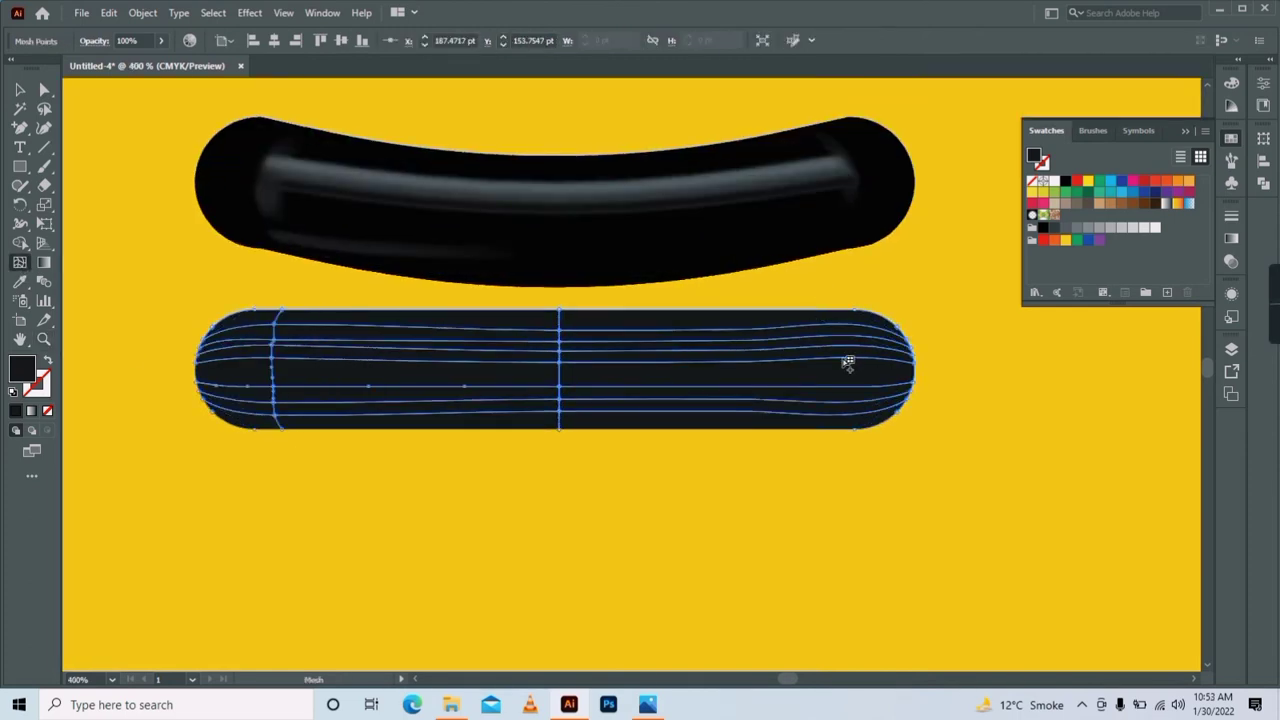
# Lighten the lower pill's mesh points with a sampled highlight and preview both pills.
pyautogui.press('a')
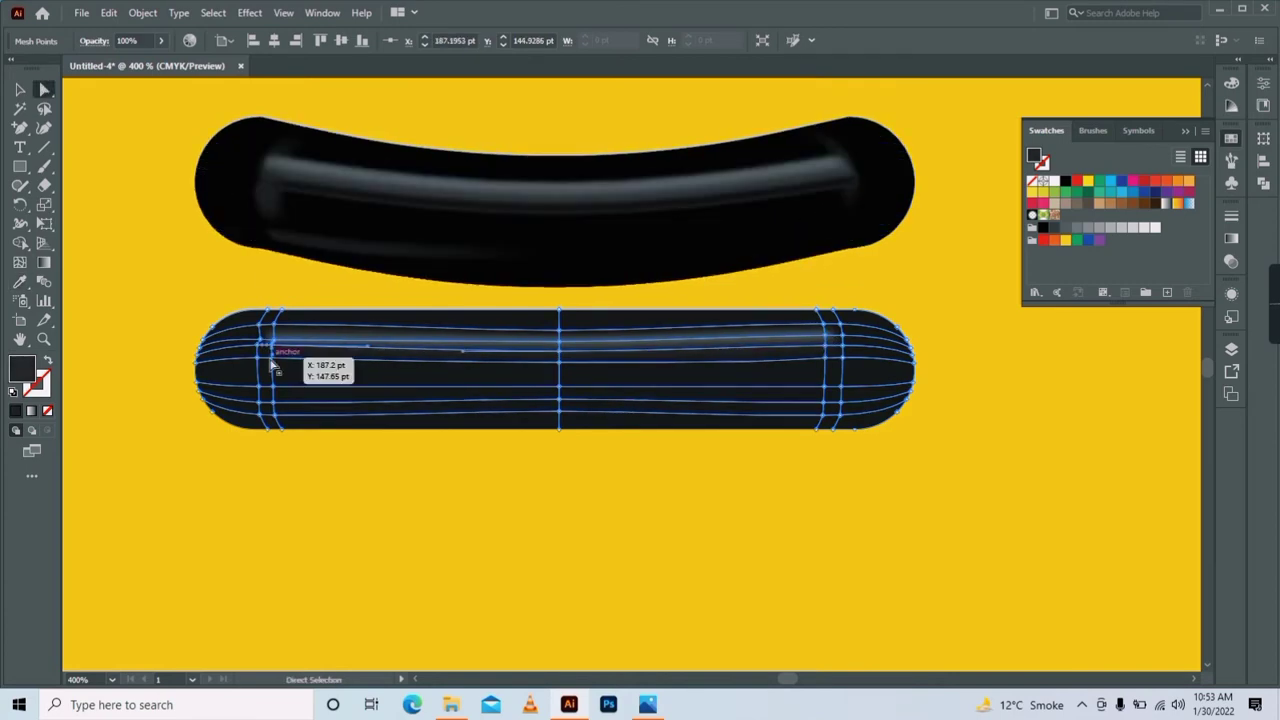
pyautogui.hotkey('ctrl', 'shift', 'a')
pyautogui.click(263, 362)
pyautogui.press('i')
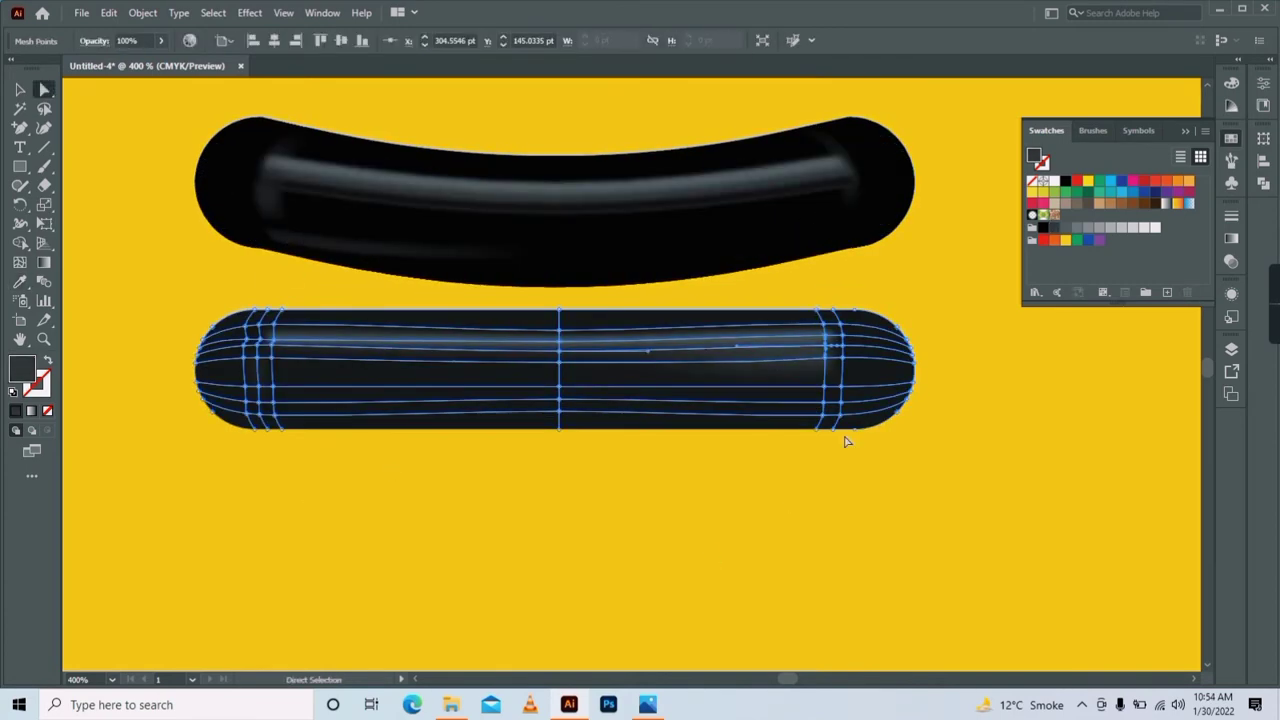
pyautogui.press('z')
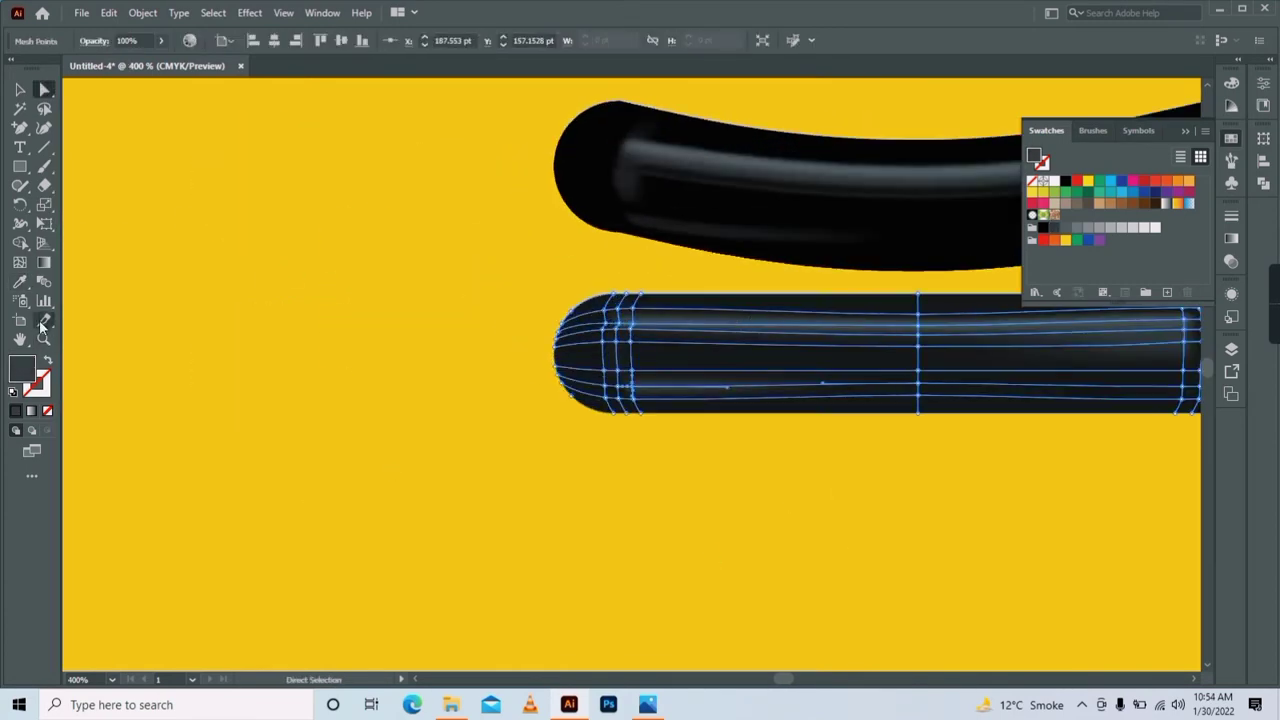
pyautogui.moveTo(580, 357); pyautogui.dragTo(568, 409)
pyautogui.click(20, 88)
pyautogui.click(241, 283)
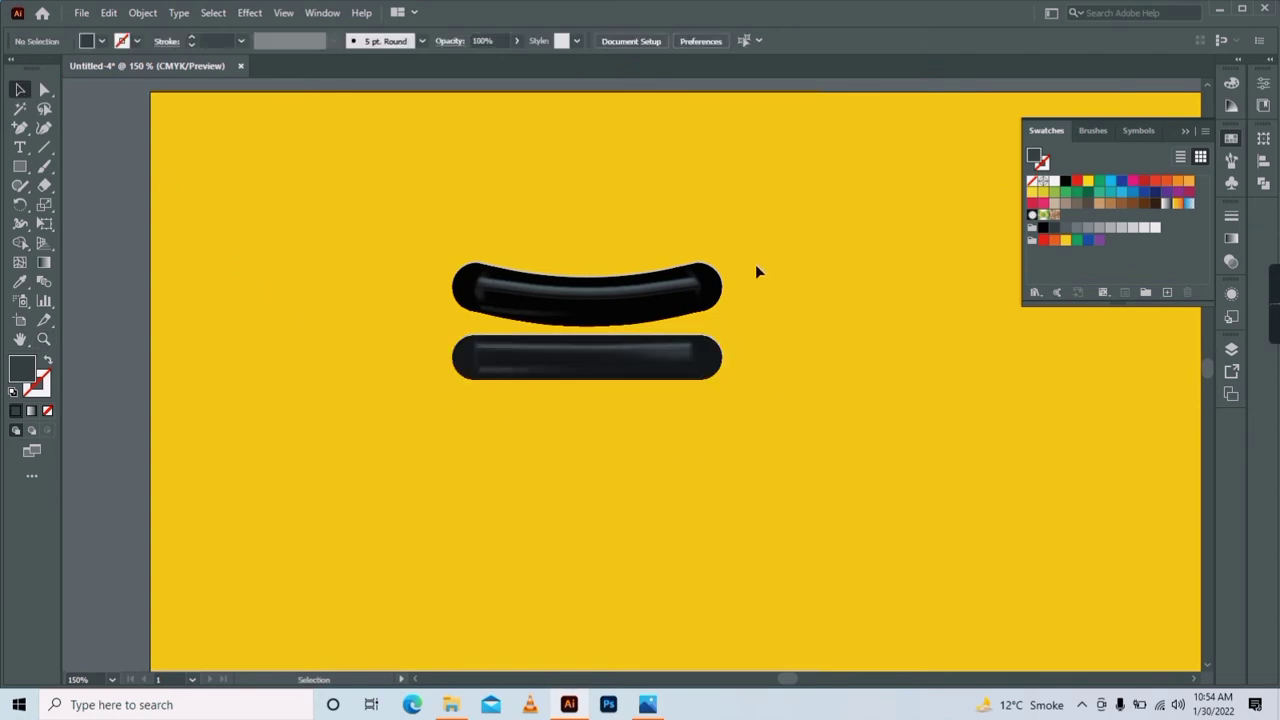
# Move both pills to the upper-left corner and draw a white circle near the centre.
pyautogui.moveTo(756, 258)
pyautogui.mouseDown()
pyautogui.moveTo(651, 346)
pyautogui.moveTo(147, 176)
pyautogui.mouseUp()
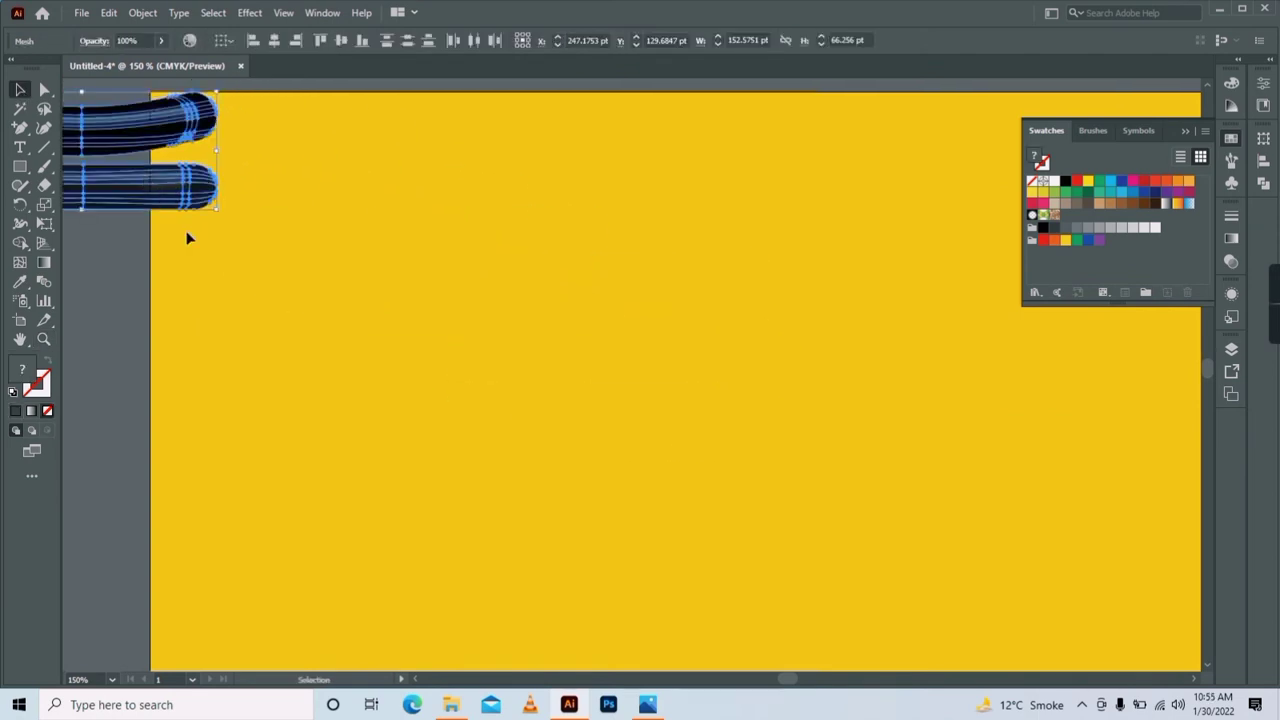
pyautogui.click(105, 350)
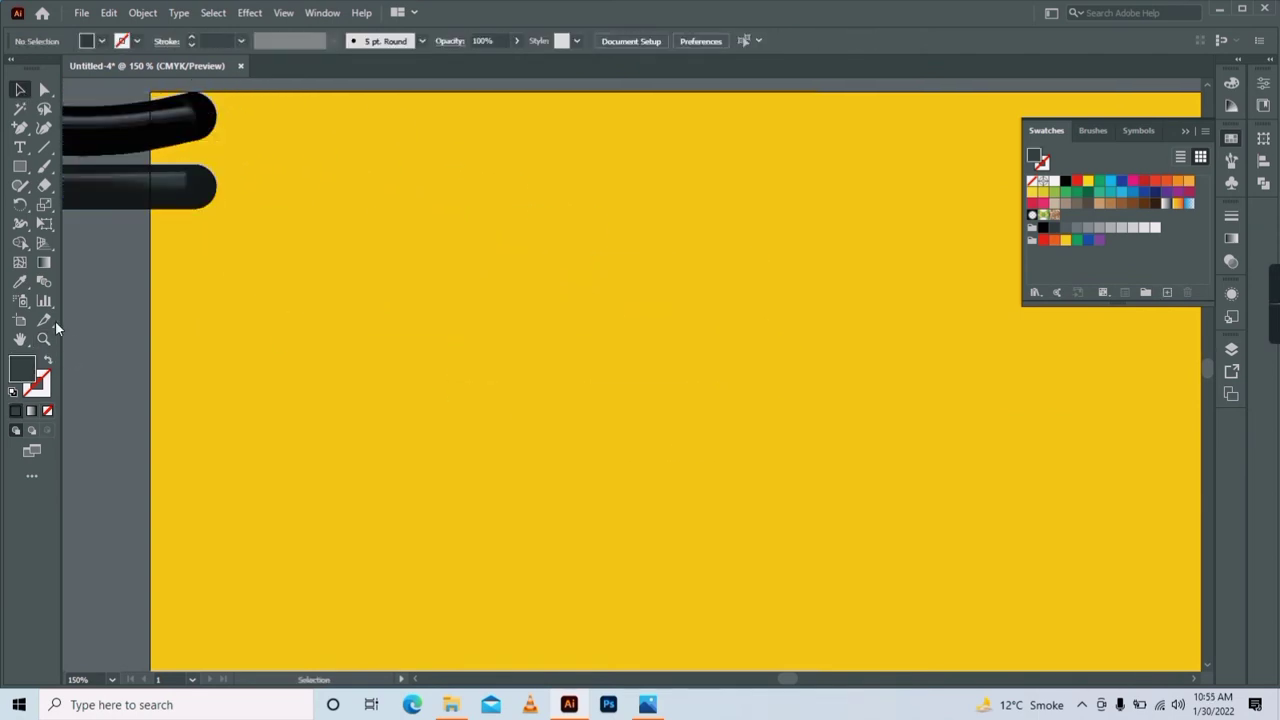
pyautogui.moveTo(20, 166); pyautogui.dragTo(60, 206)
pyautogui.moveTo(411, 248); pyautogui.dragTo(573, 412)
pyautogui.click(1054, 181)
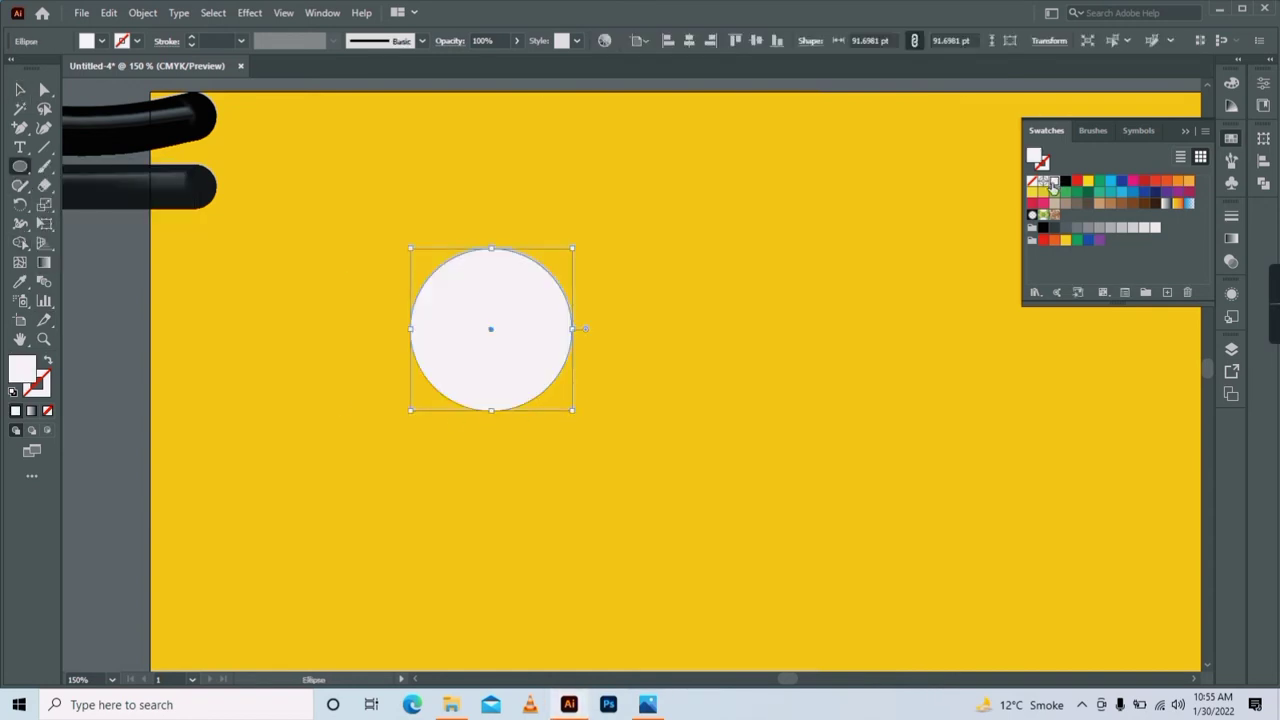
# Duplicate the white circle, recolour one copy pink and stack the white circle over it.
pyautogui.press('v')
pyautogui.moveTo(498, 292)
pyautogui.mouseDown()
pyautogui.moveTo(654, 306)
pyautogui.moveTo(818, 226)
pyautogui.mouseUp()
pyautogui.moveTo(658, 355); pyautogui.dragTo(342, 378)
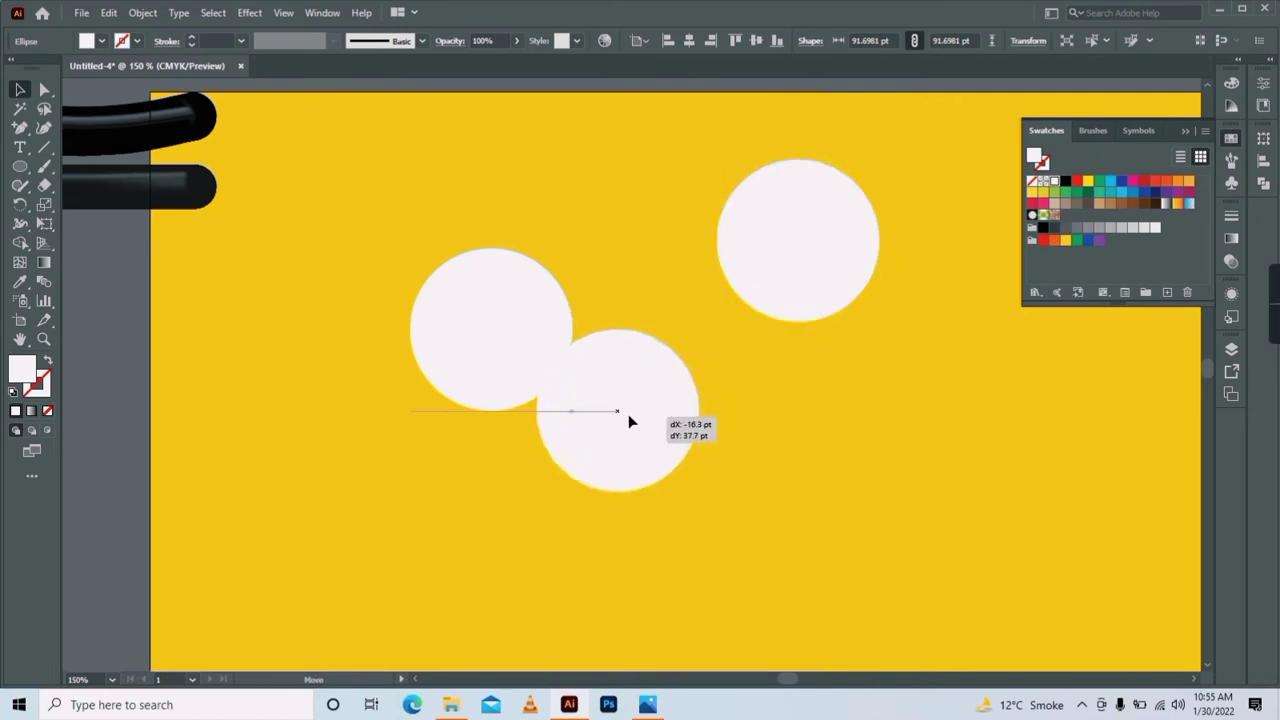
pyautogui.moveTo(500, 386); pyautogui.dragTo(502, 420)
pyautogui.doubleClick(22, 370)
pyautogui.click(488, 271)
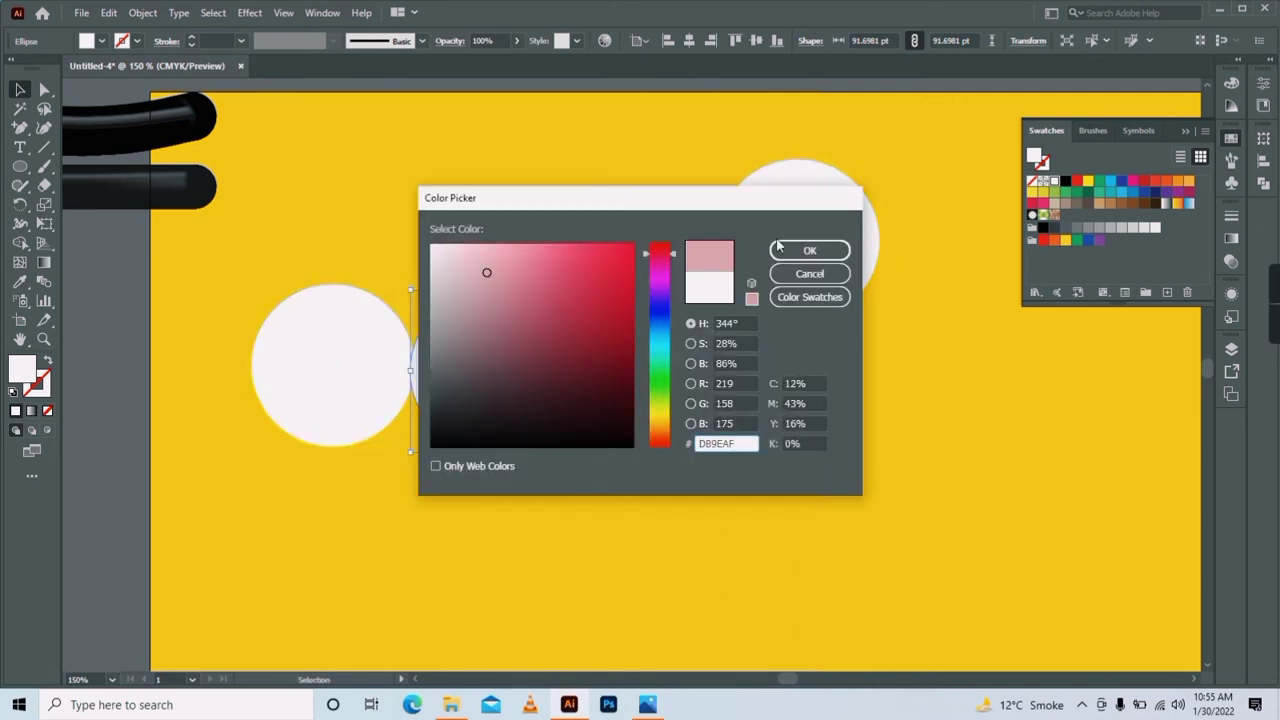
pyautogui.press('Return')
pyautogui.moveTo(291, 336); pyautogui.dragTo(444, 326)
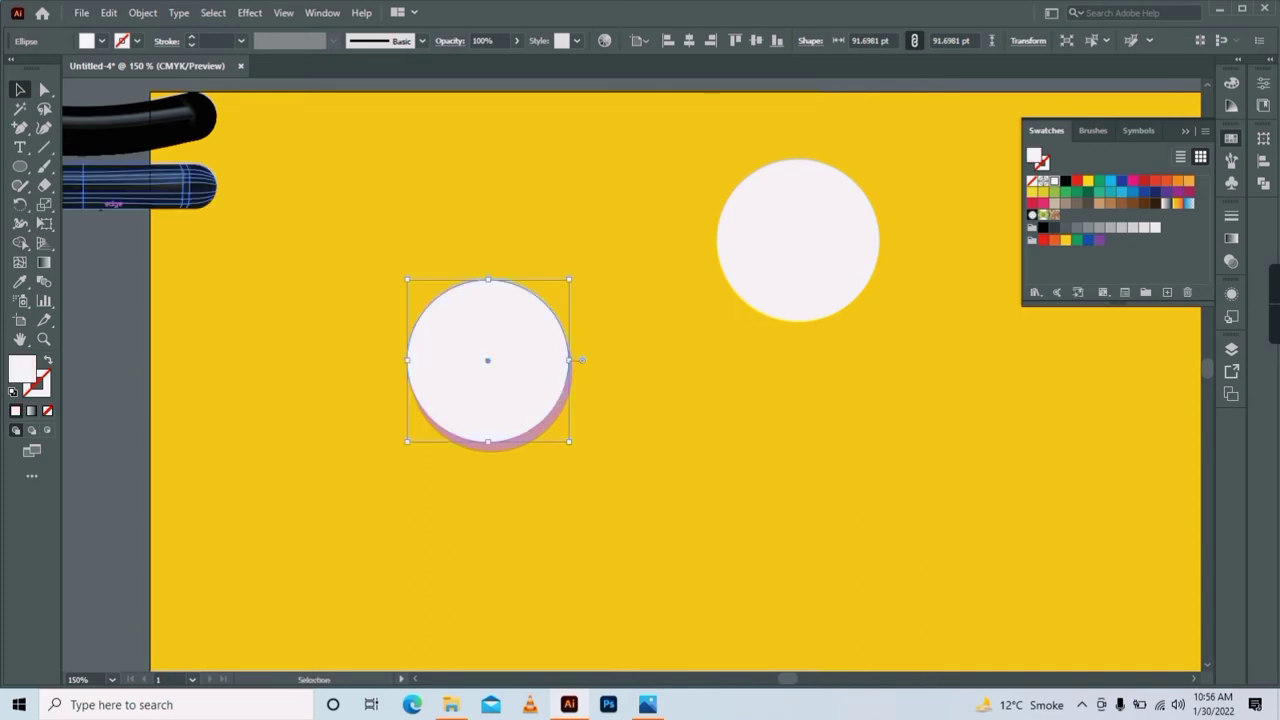
# Blend the white and pink circles using Specified Steps blend options.
pyautogui.keyDown('shift'); pyautogui.click(517, 447); pyautogui.keyUp('shift')
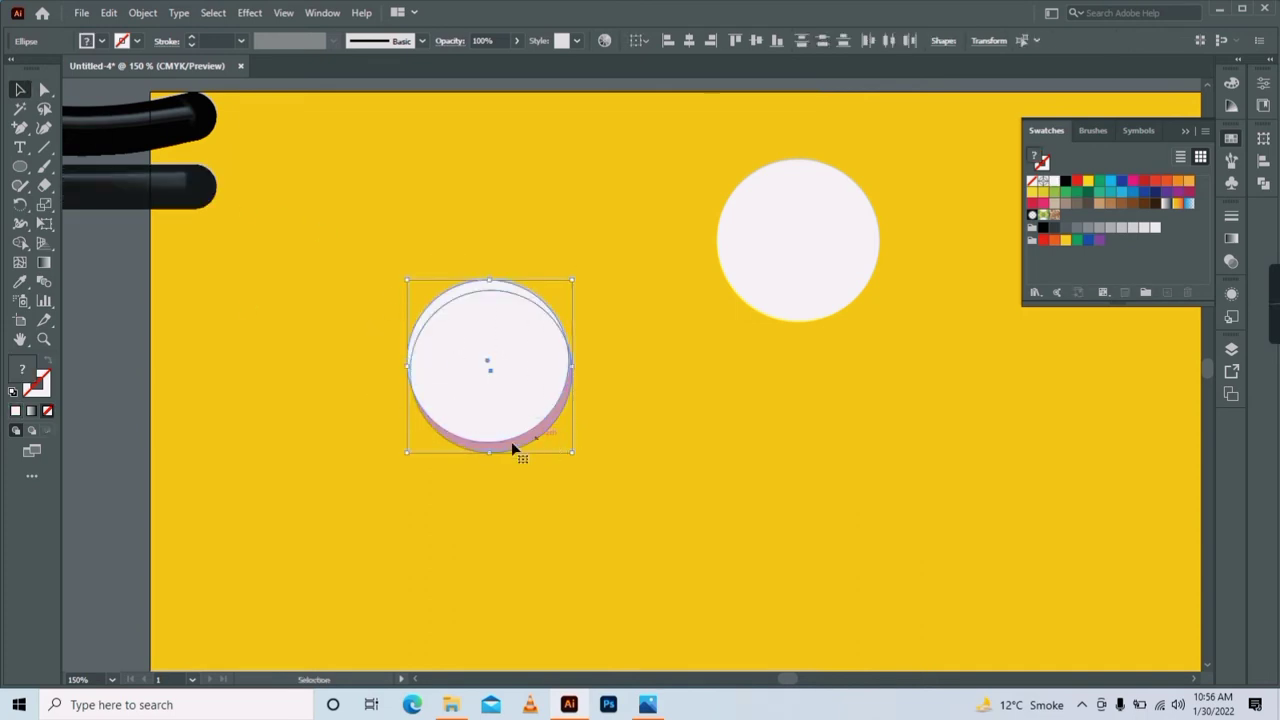
pyautogui.click(142, 12)
pyautogui.click(428, 468)
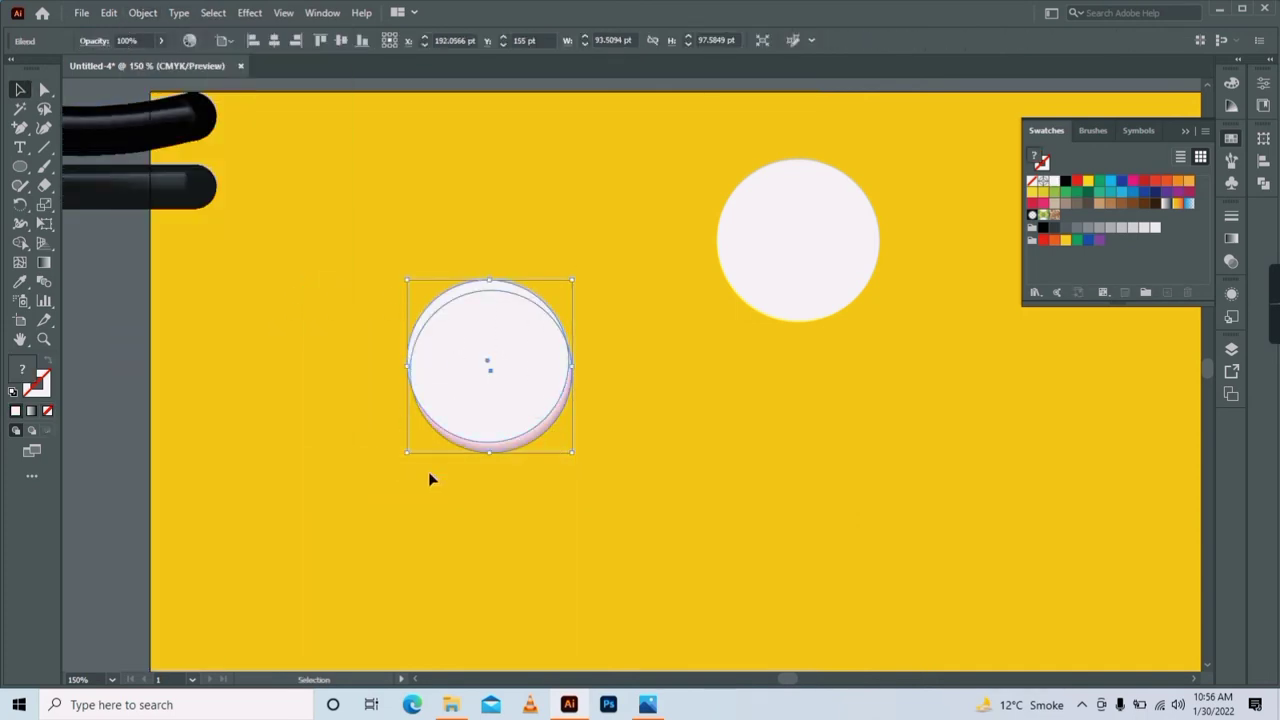
pyautogui.click(142, 12)
pyautogui.moveTo(163, 464)
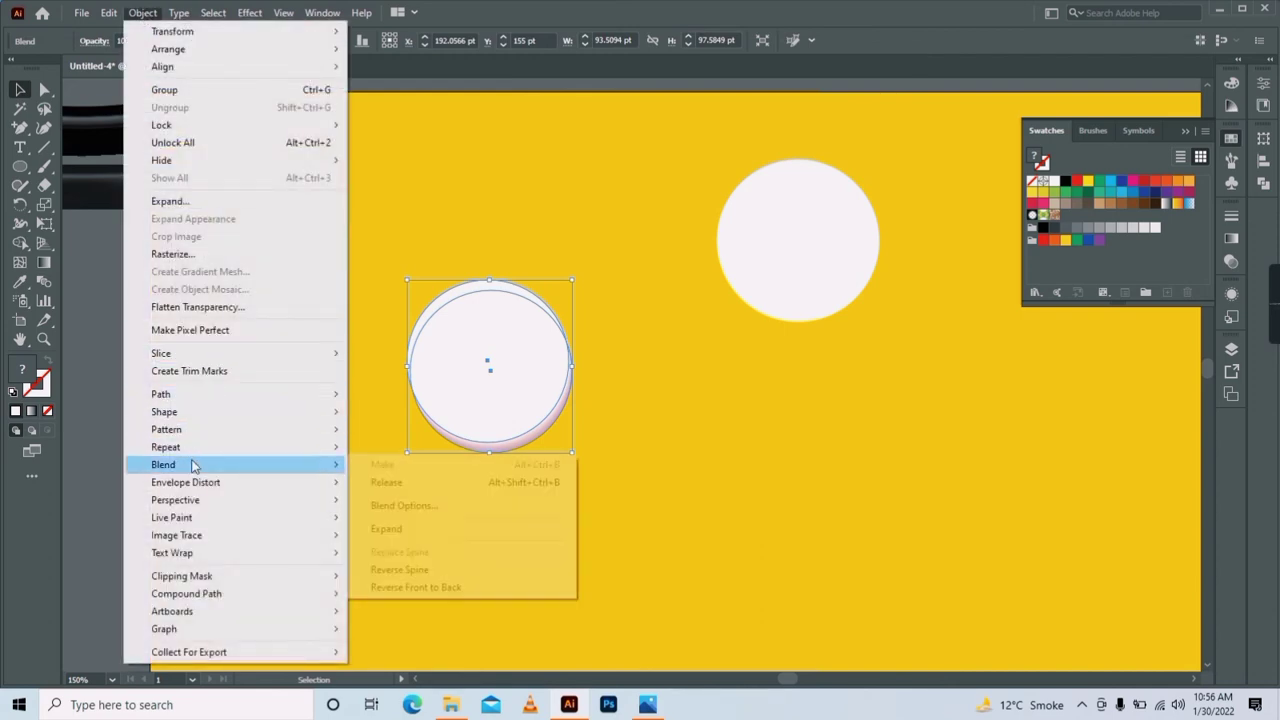
pyautogui.click(413, 503)
pyautogui.click(631, 311)
pyautogui.click(614, 346)
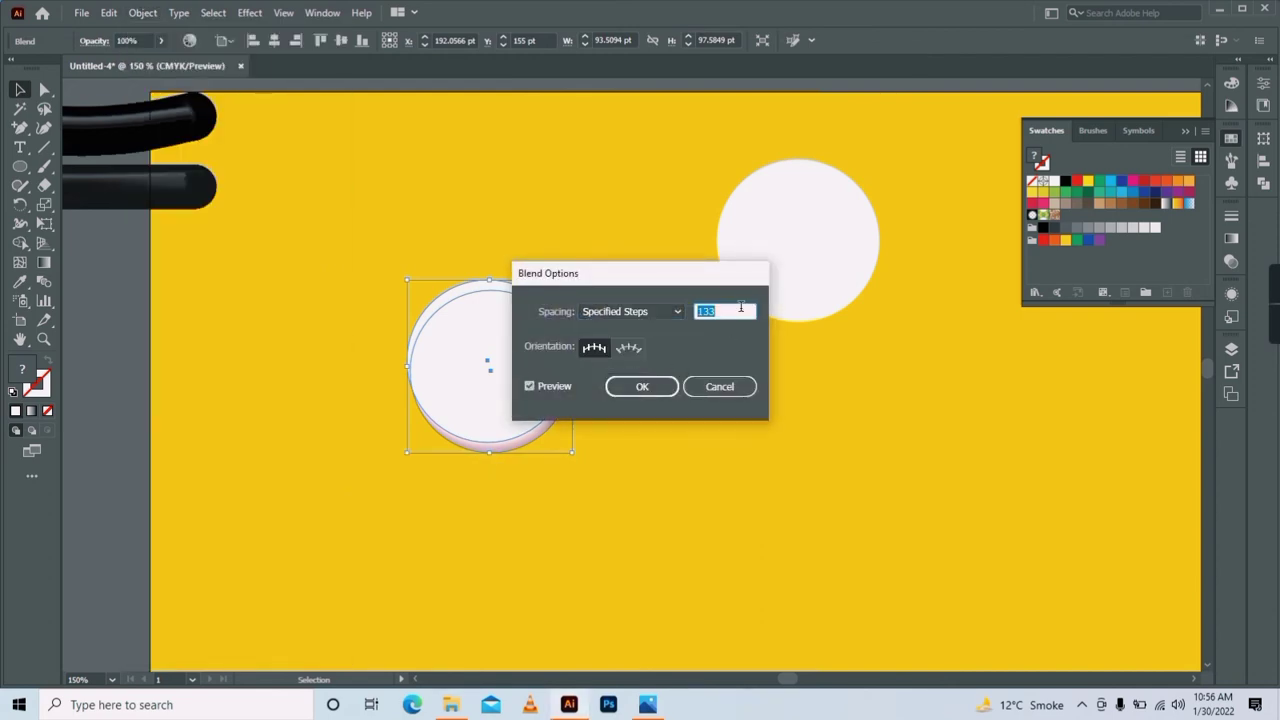
pyautogui.click(642, 386)
# Copy the blended eye to the lower right and move the top circle up-left.
pyautogui.click(590, 434)
pyautogui.click(740, 310)
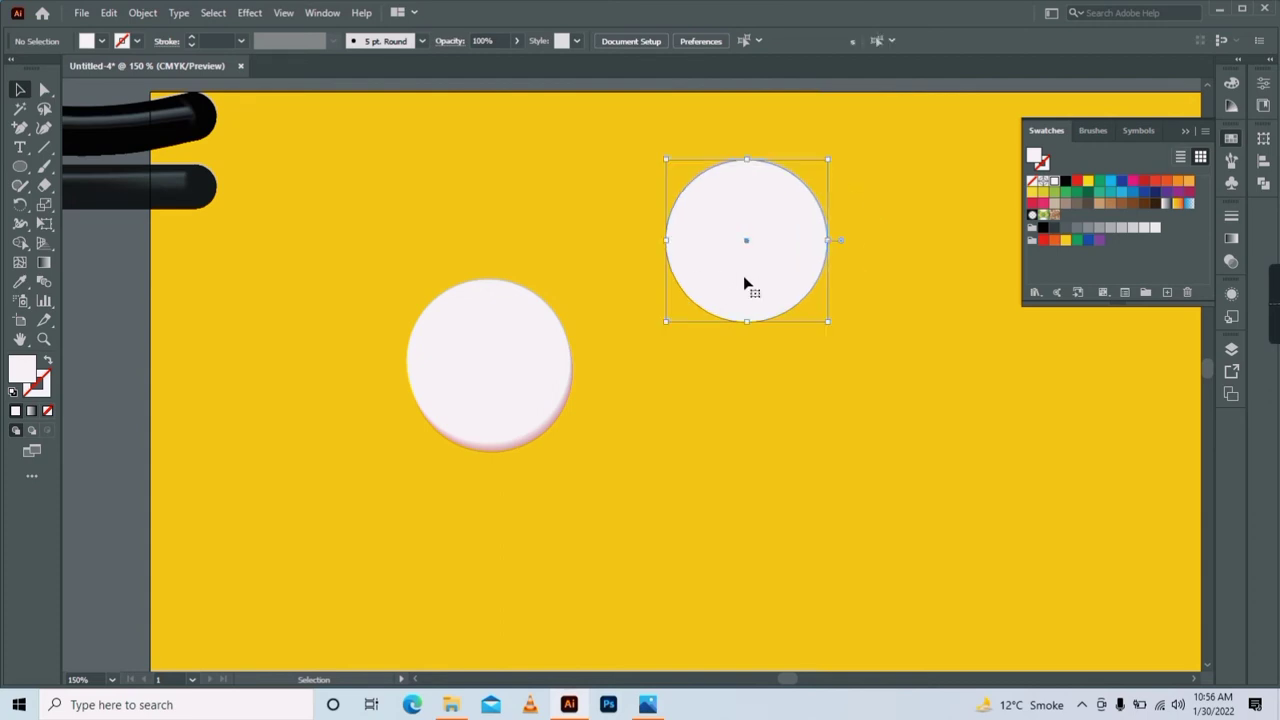
pyautogui.click(474, 400)
pyautogui.moveTo(510, 400); pyautogui.dragTo(700, 449)
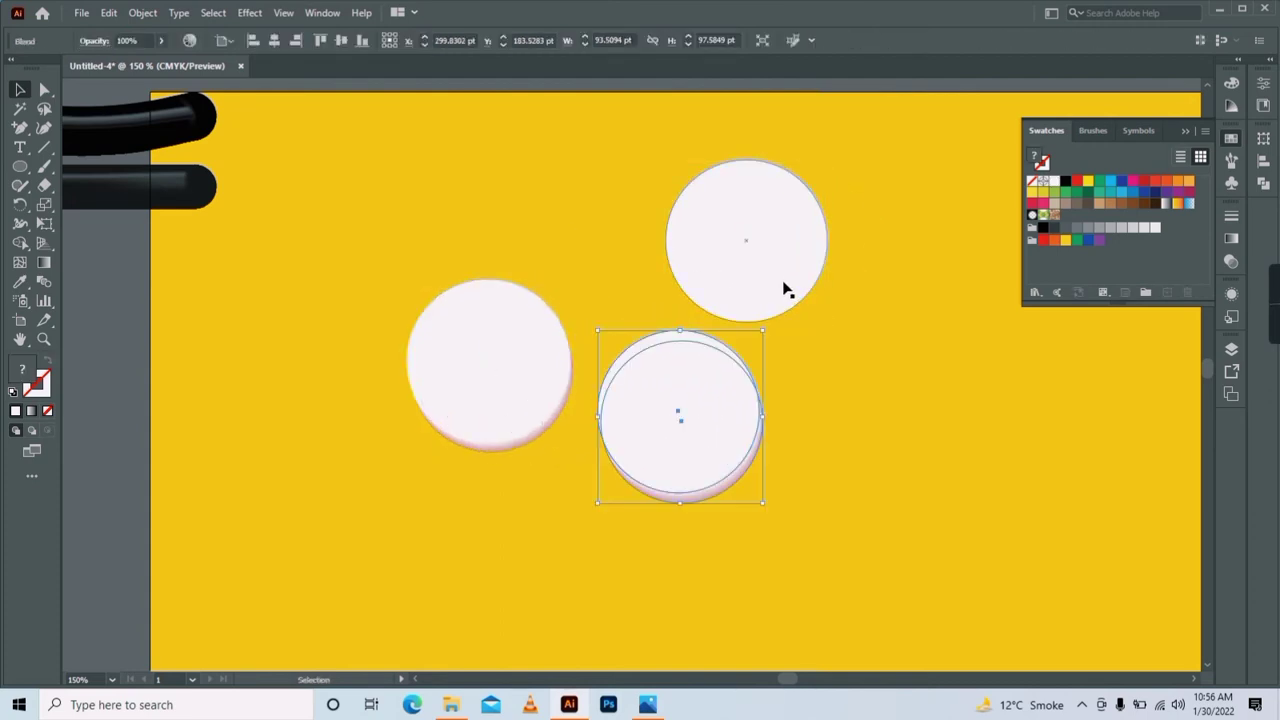
pyautogui.moveTo(783, 289); pyautogui.dragTo(689, 251)
# Fill the top circle black and give the left eye a default drop shadow.
pyautogui.click(1065, 181)
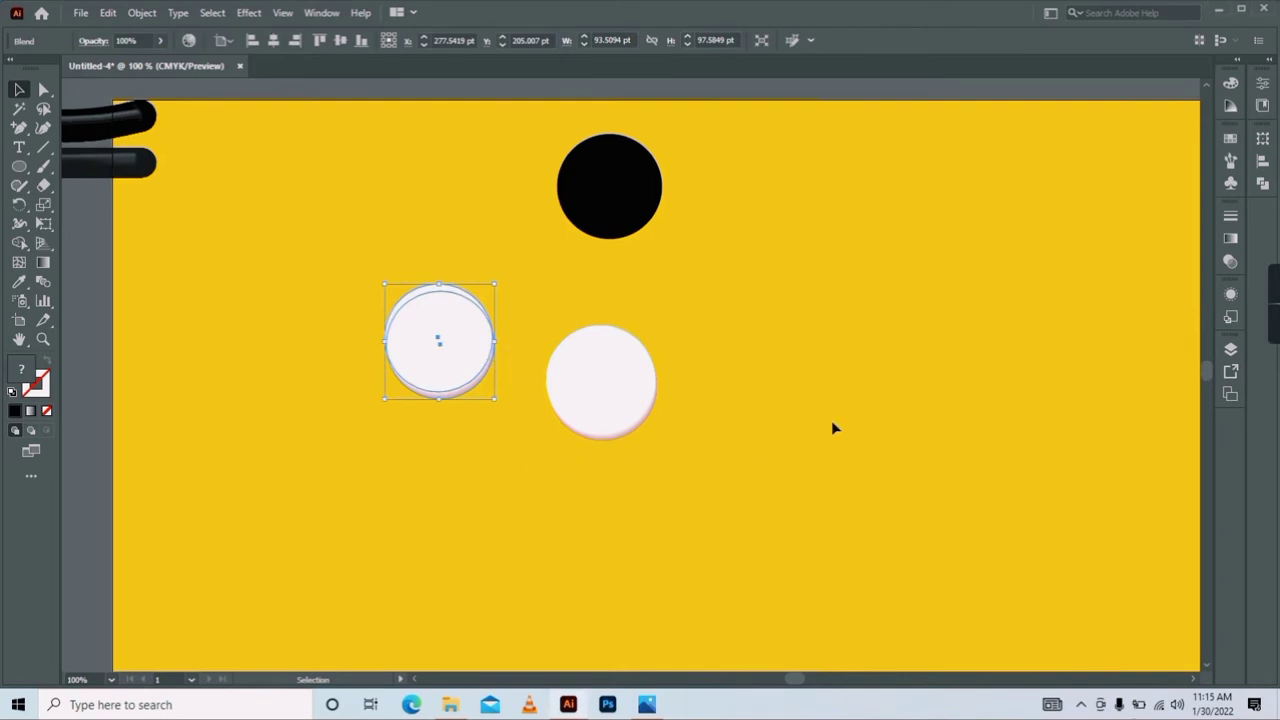
pyautogui.click(833, 423)
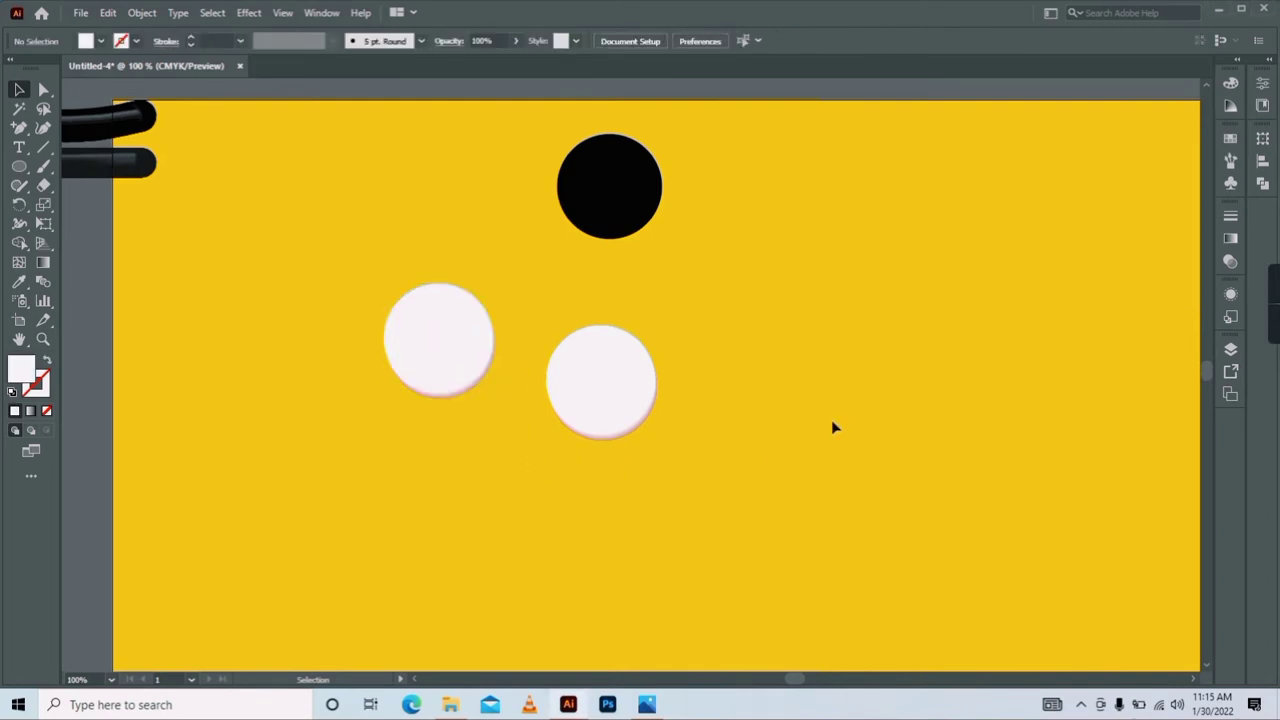
pyautogui.click(466, 362)
pyautogui.click(248, 12)
pyautogui.moveTo(270, 194)
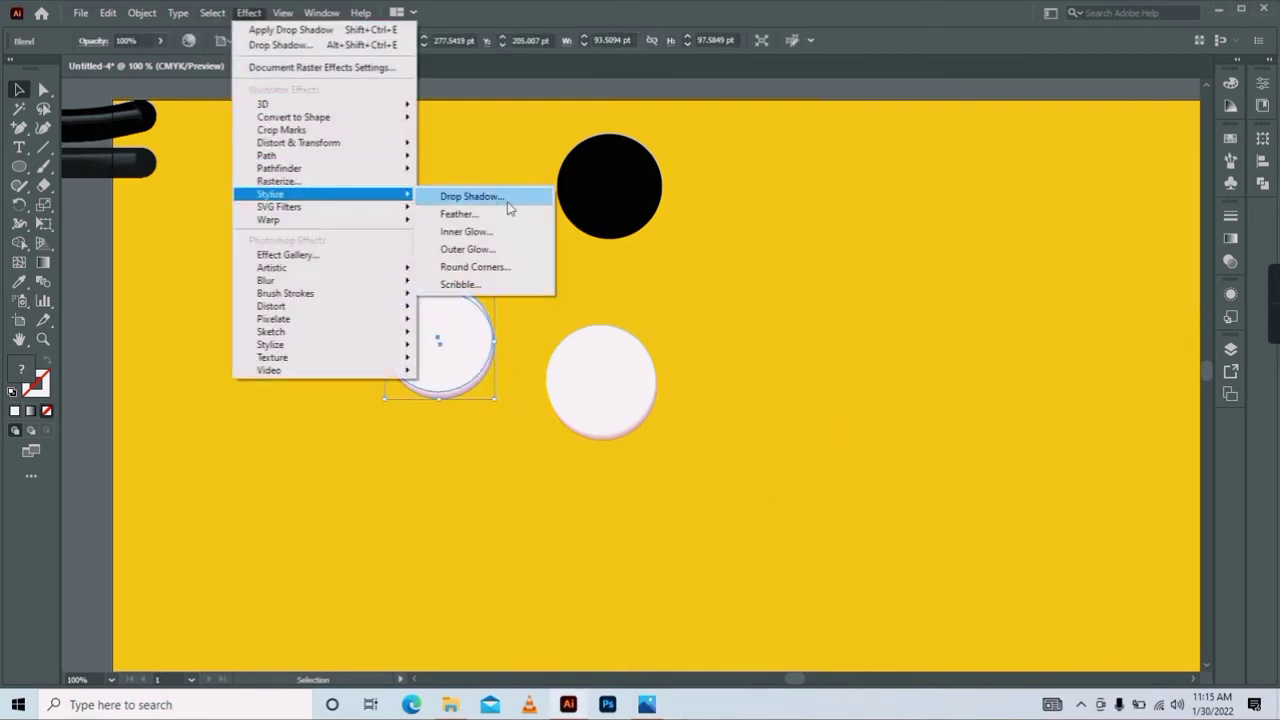
pyautogui.click(507, 201)
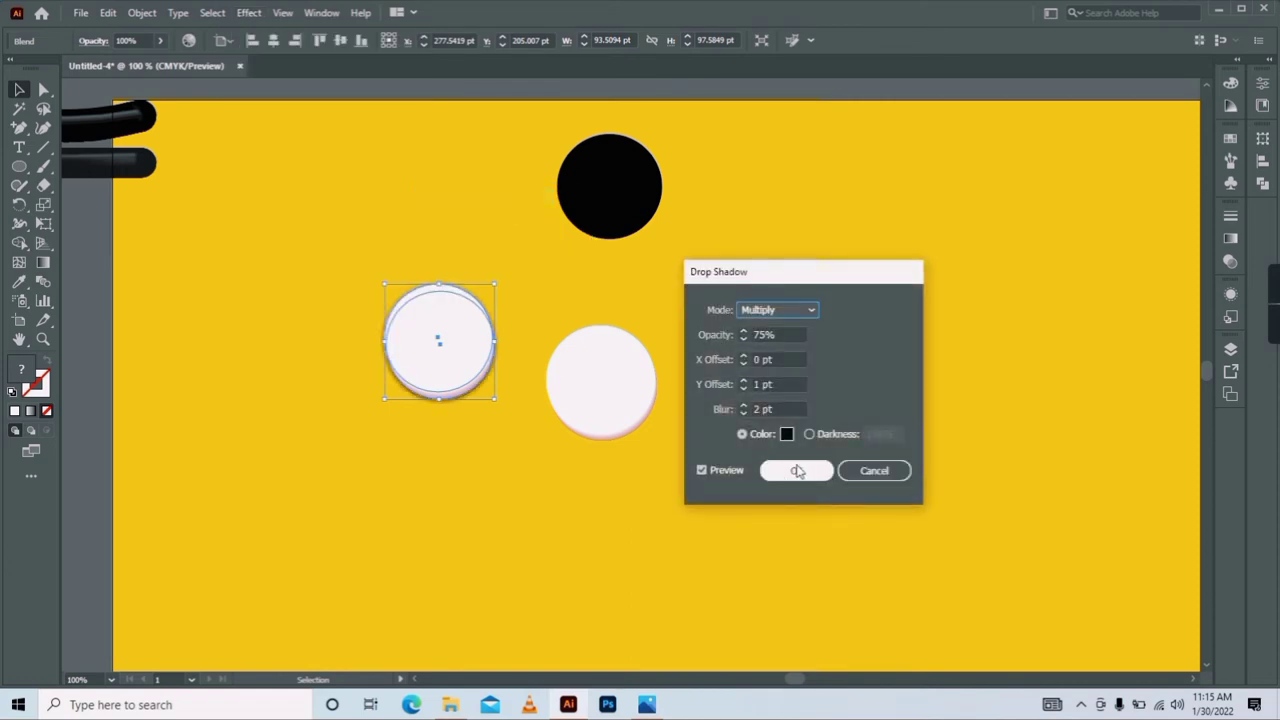
pyautogui.click(797, 471)
# Give the right eye a drop shadow and Alt-drag a copy of the black circle down-right.
pyautogui.click(601, 390)
pyautogui.click(248, 12)
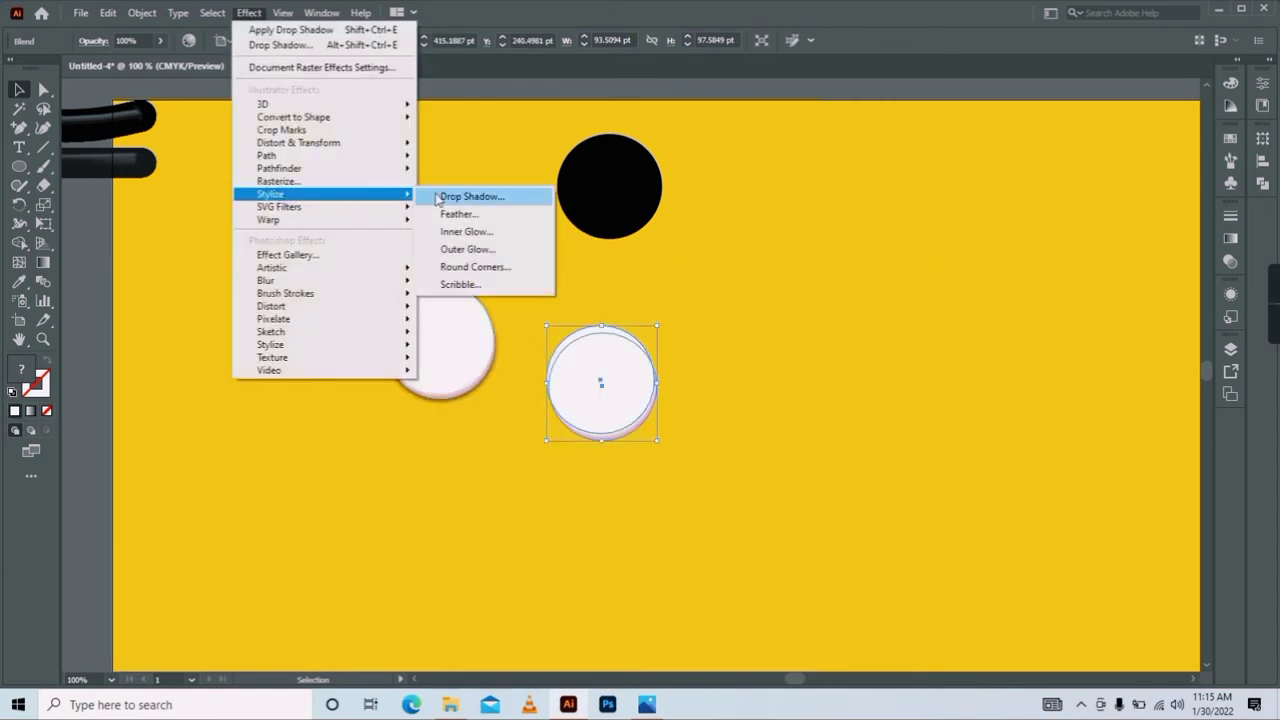
pyautogui.click(437, 199)
pyautogui.click(800, 471)
pyautogui.moveTo(628, 206)
pyautogui.mouseDown()
pyautogui.moveTo(727, 246)
pyautogui.moveTo(805, 315)
pyautogui.moveTo(739, 294)
pyautogui.mouseUp()
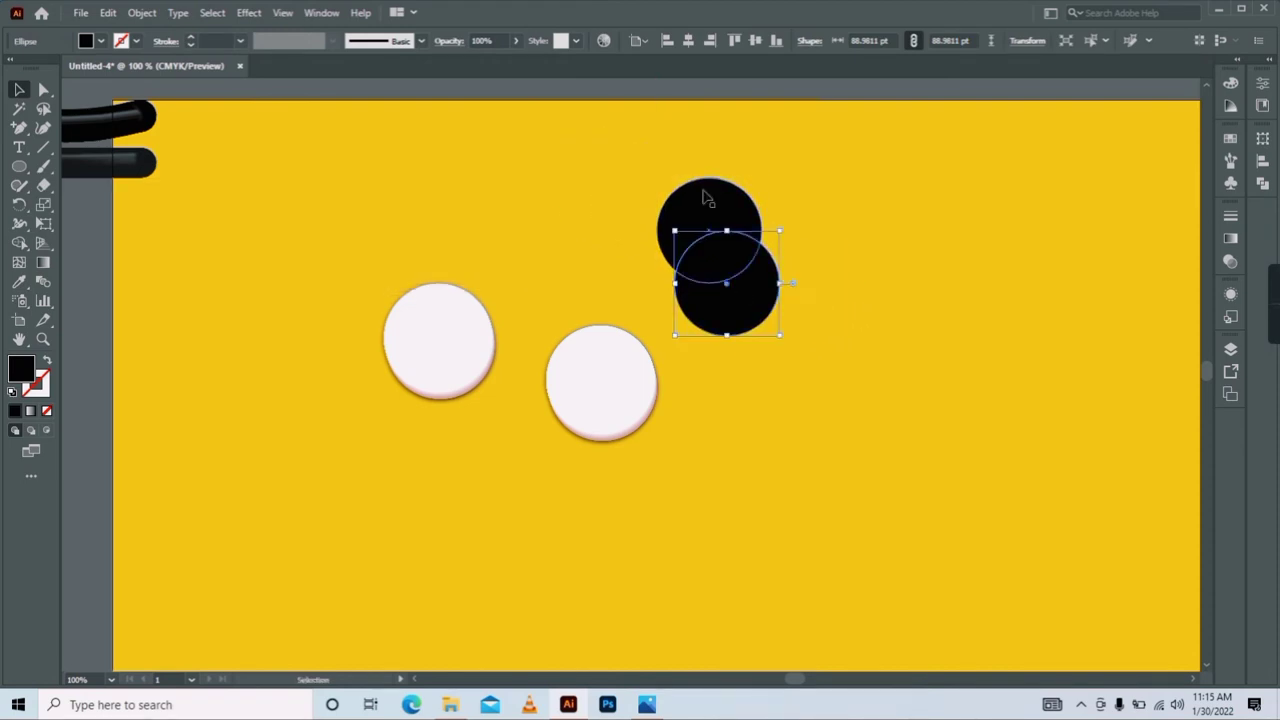
# Bring the upper black circle to front and blend both black circles with Specified Steps.
pyautogui.rightClick(714, 200)
pyautogui.moveTo(864, 480)
pyautogui.click(885, 507)
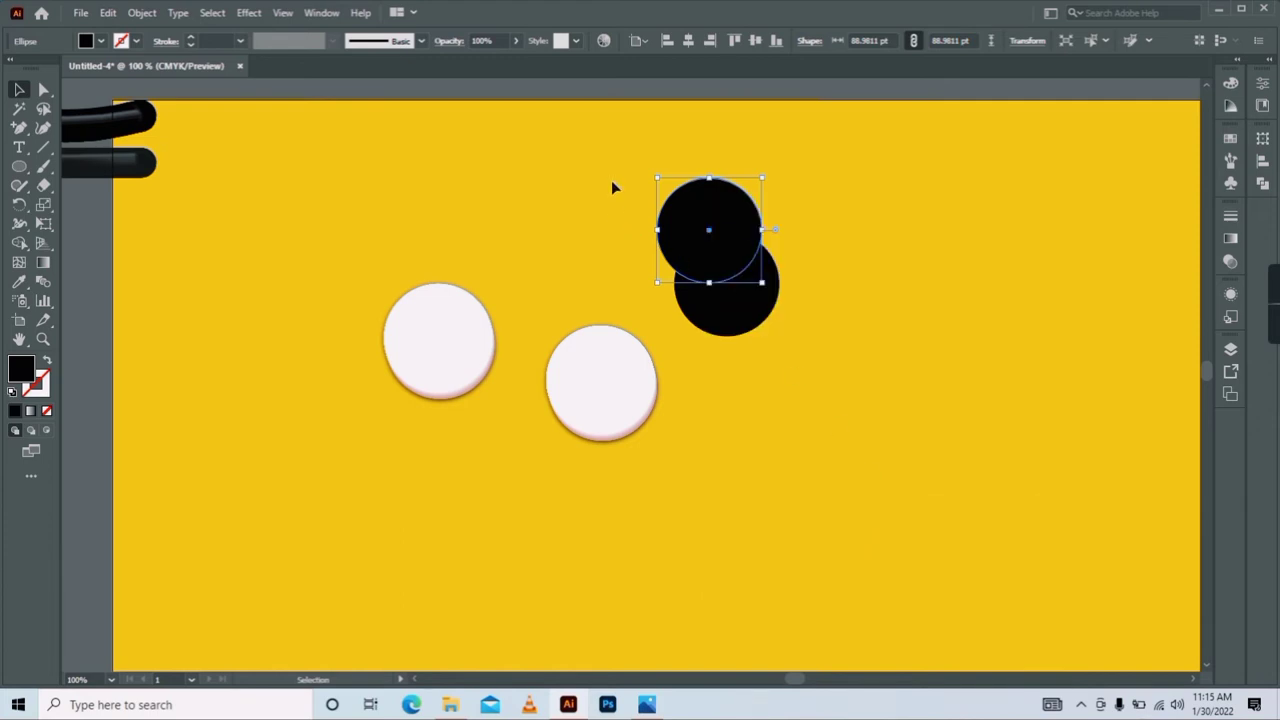
pyautogui.keyDown('shift'); pyautogui.click(735, 283); pyautogui.keyUp('shift')
pyautogui.click(149, 16)
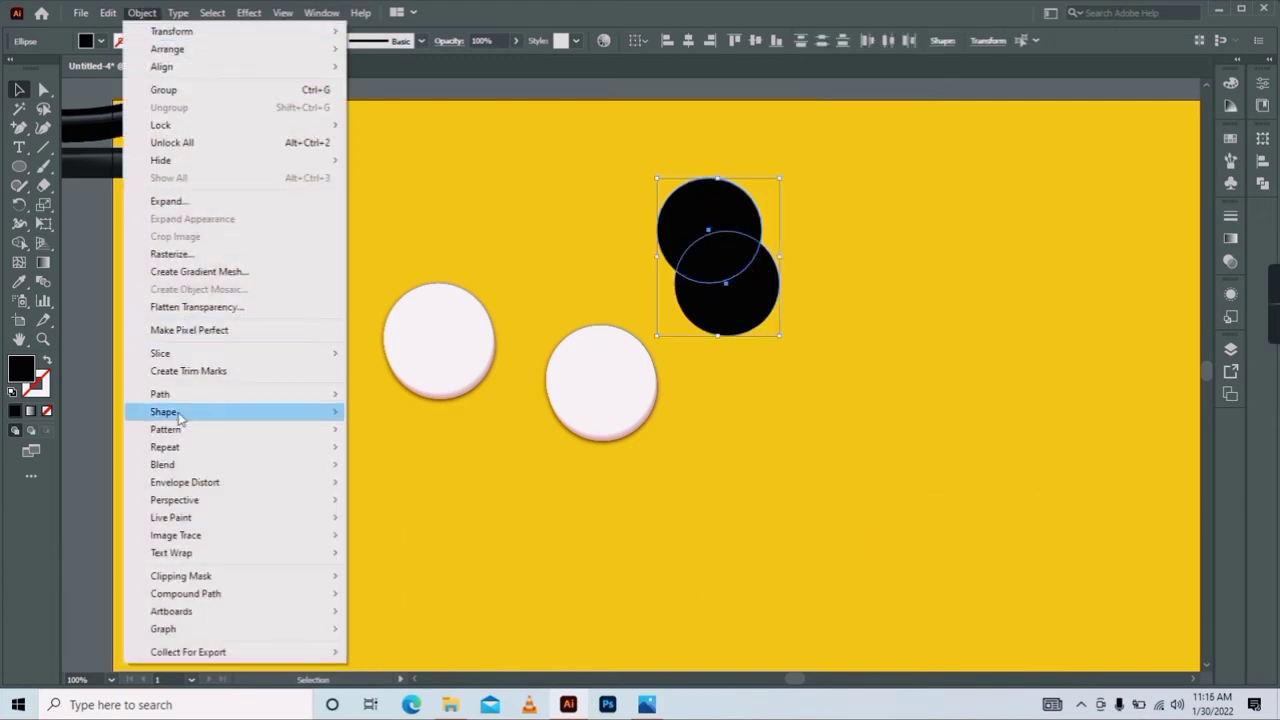
pyautogui.click(382, 463)
pyautogui.click(142, 13)
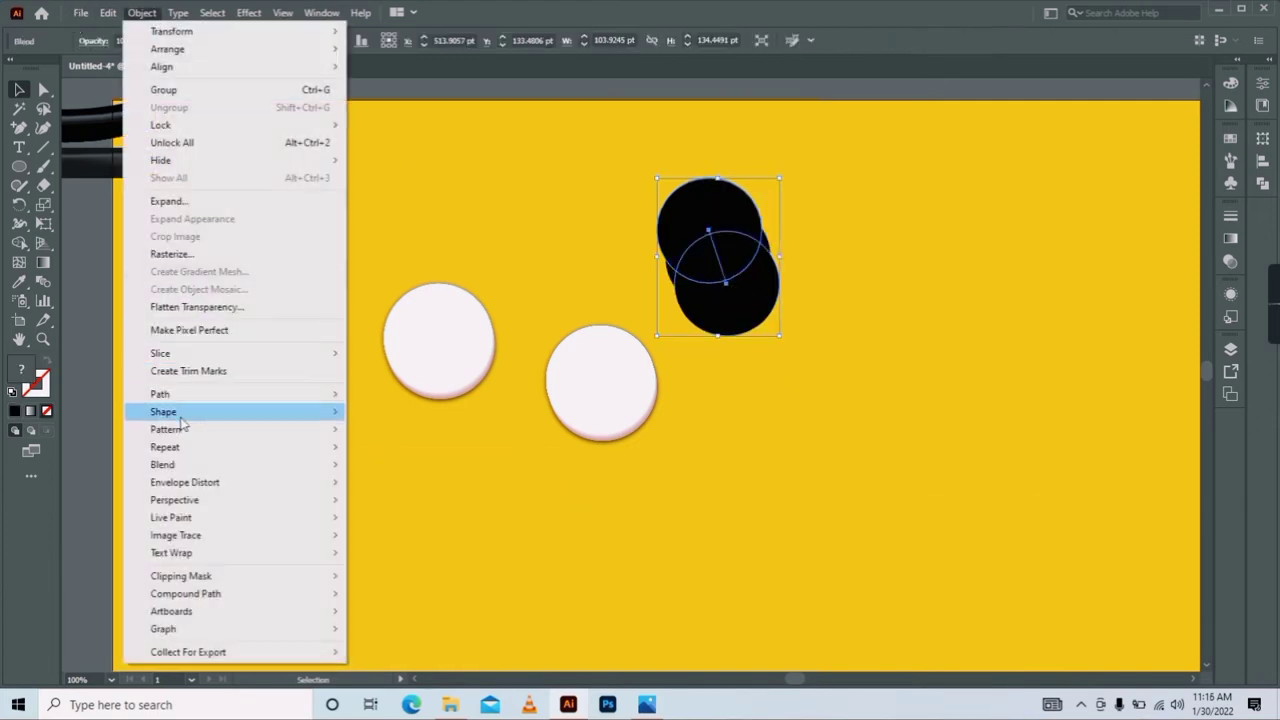
pyautogui.click(414, 506)
pyautogui.click(630, 311)
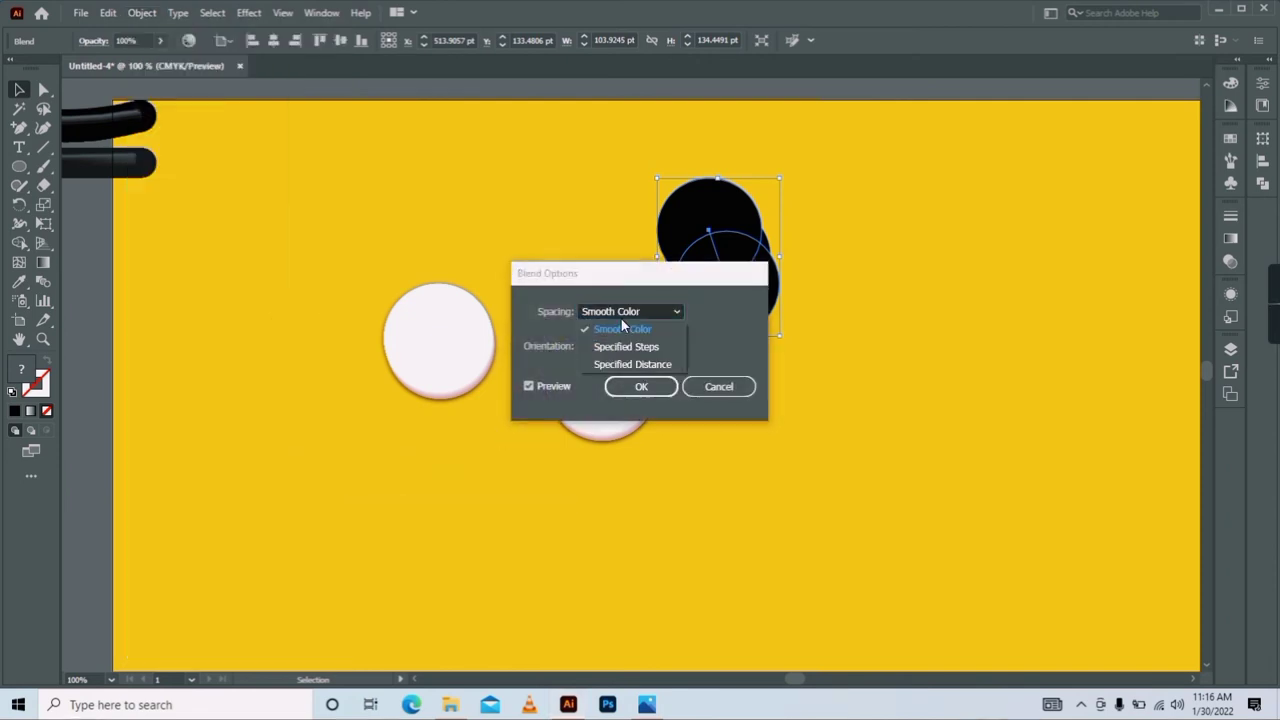
pyautogui.click(612, 345)
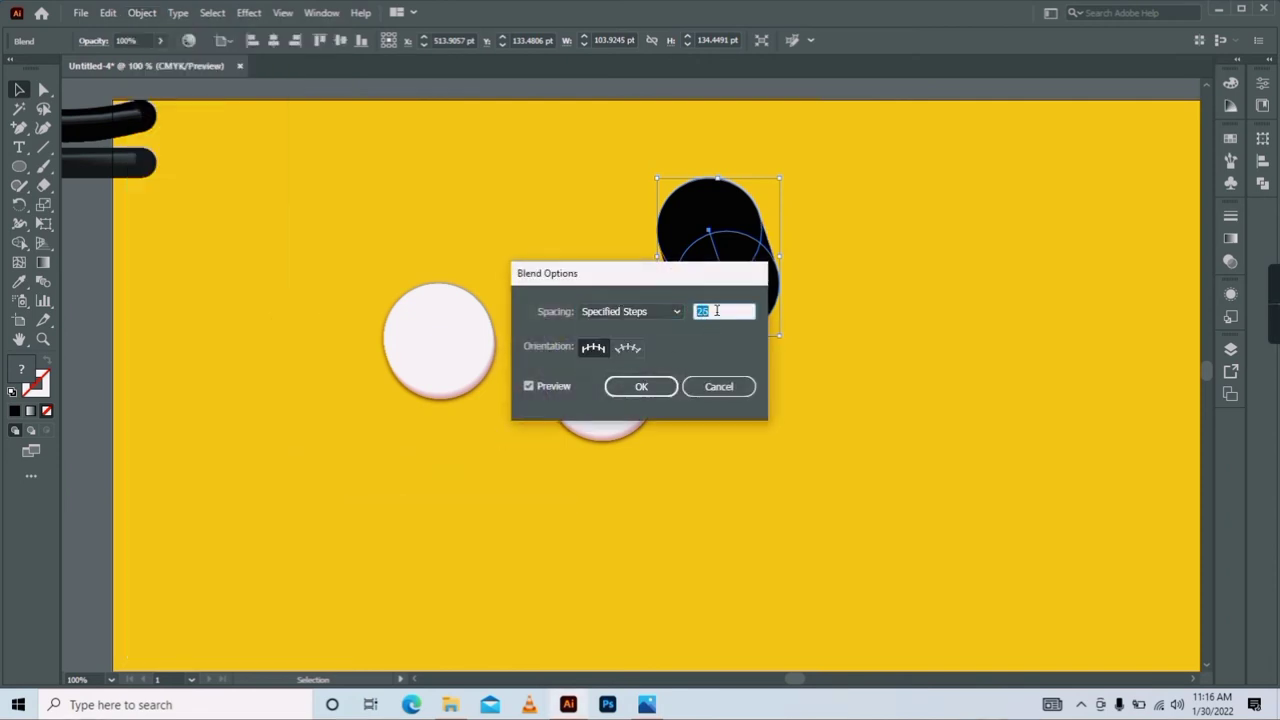
pyautogui.click(653, 387)
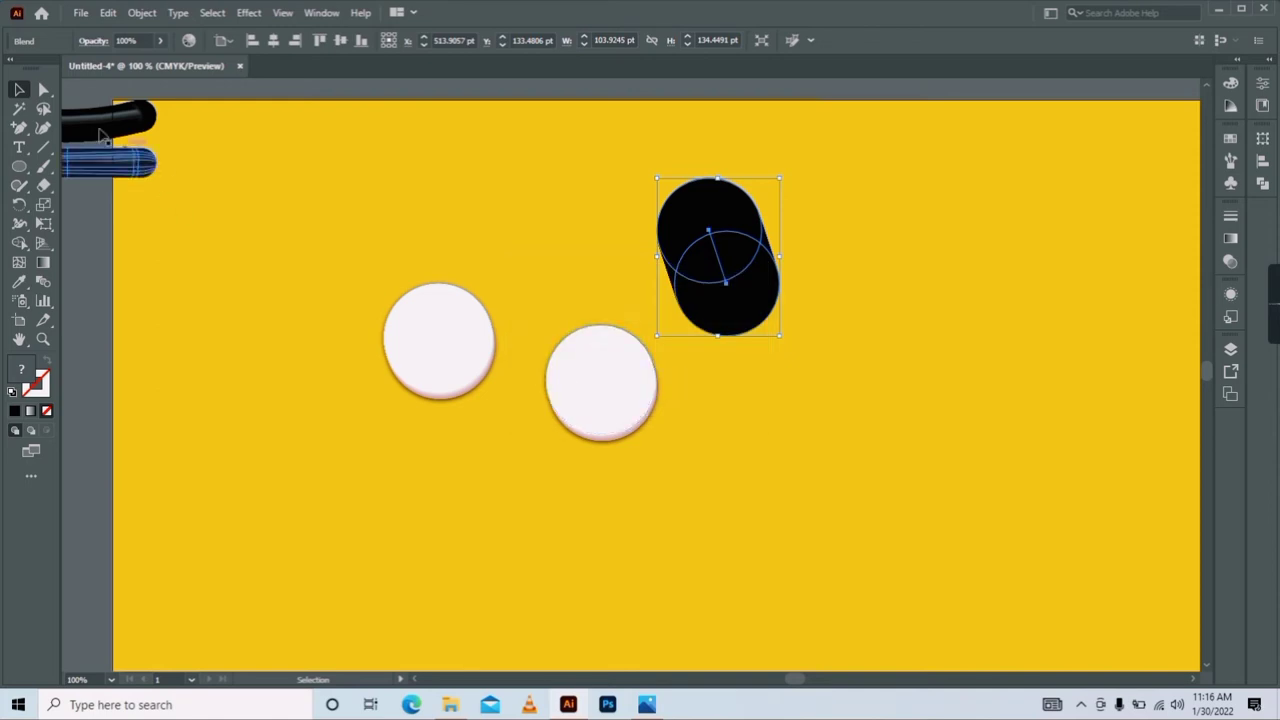
# Make the blend's lower circle background yellow at 0% opacity.
pyautogui.click(44, 96)
pyautogui.click(760, 340)
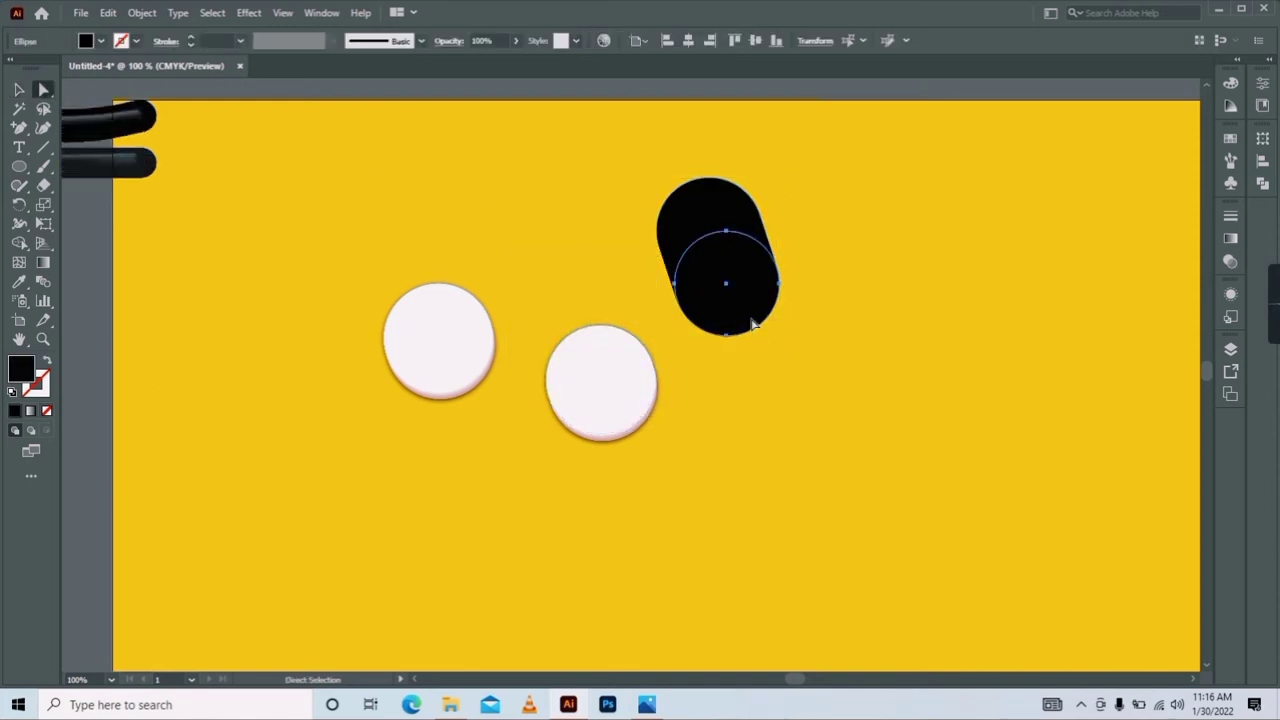
pyautogui.click(1230, 261)
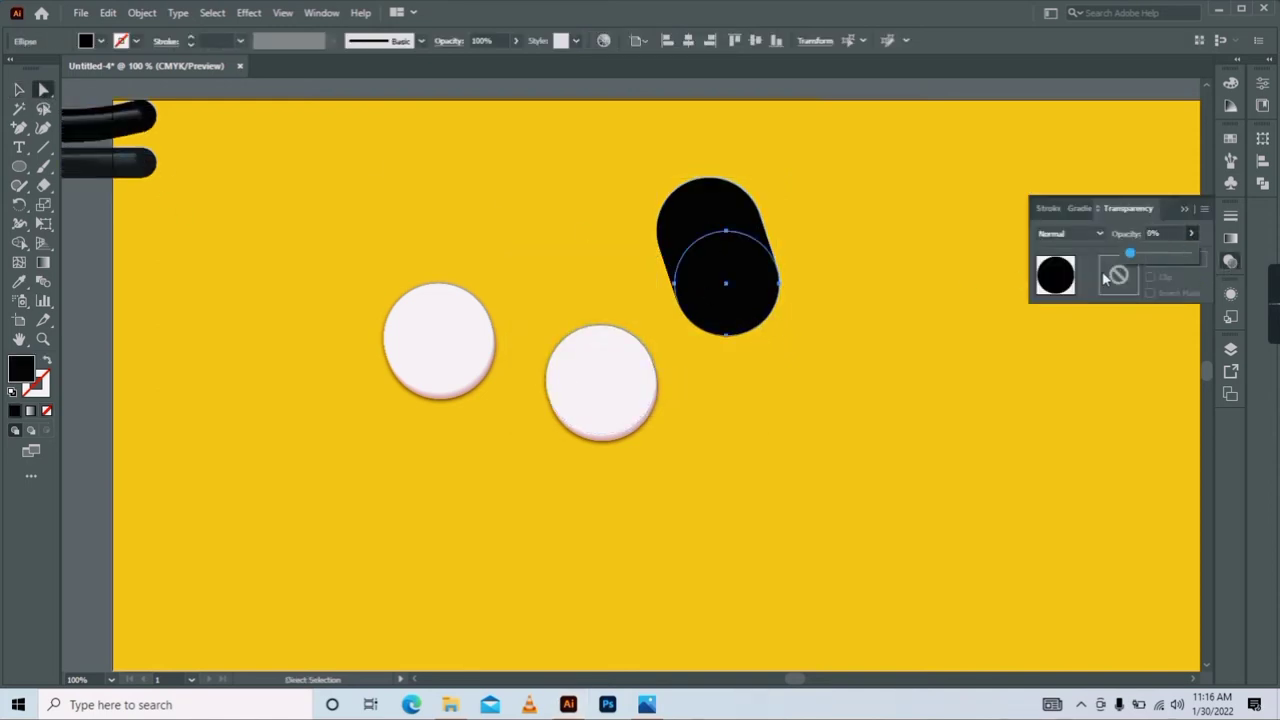
pyautogui.click(19, 281)
pyautogui.click(317, 245)
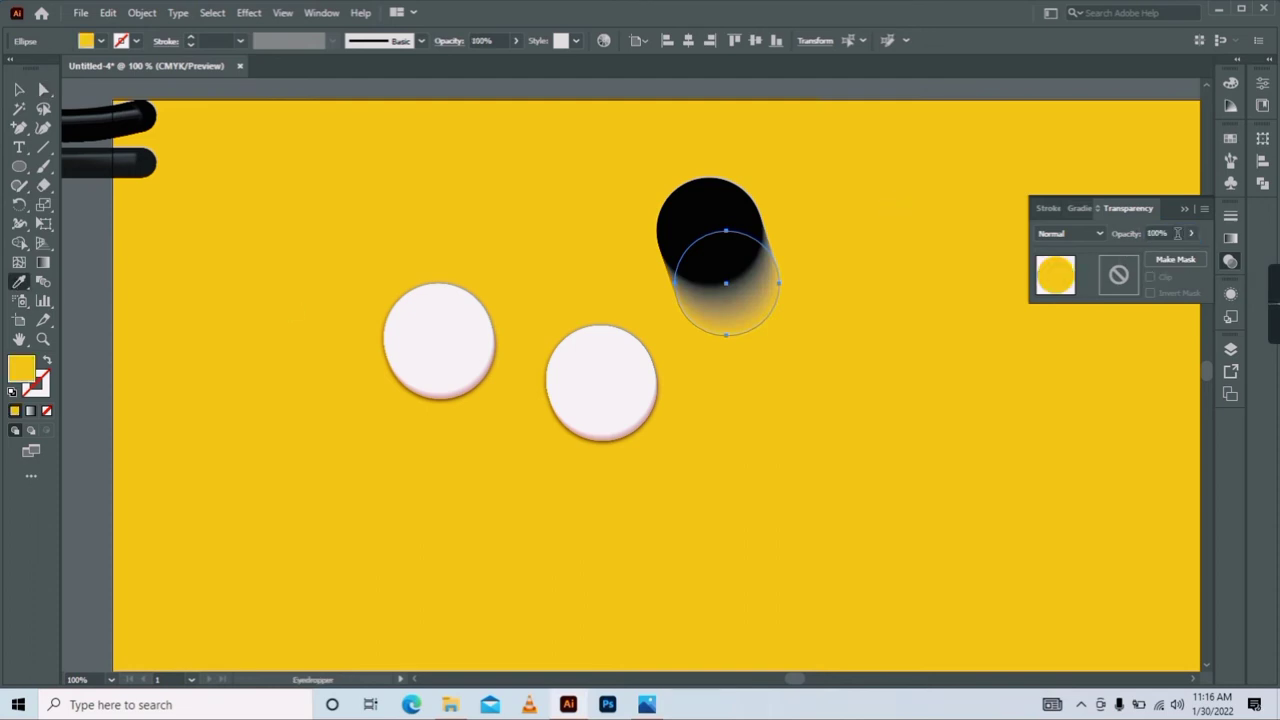
pyautogui.click(1190, 234)
pyautogui.write('0')
# Set the shadow blend to Multiply and move it onto the left white eye.
pyautogui.click(19, 89)
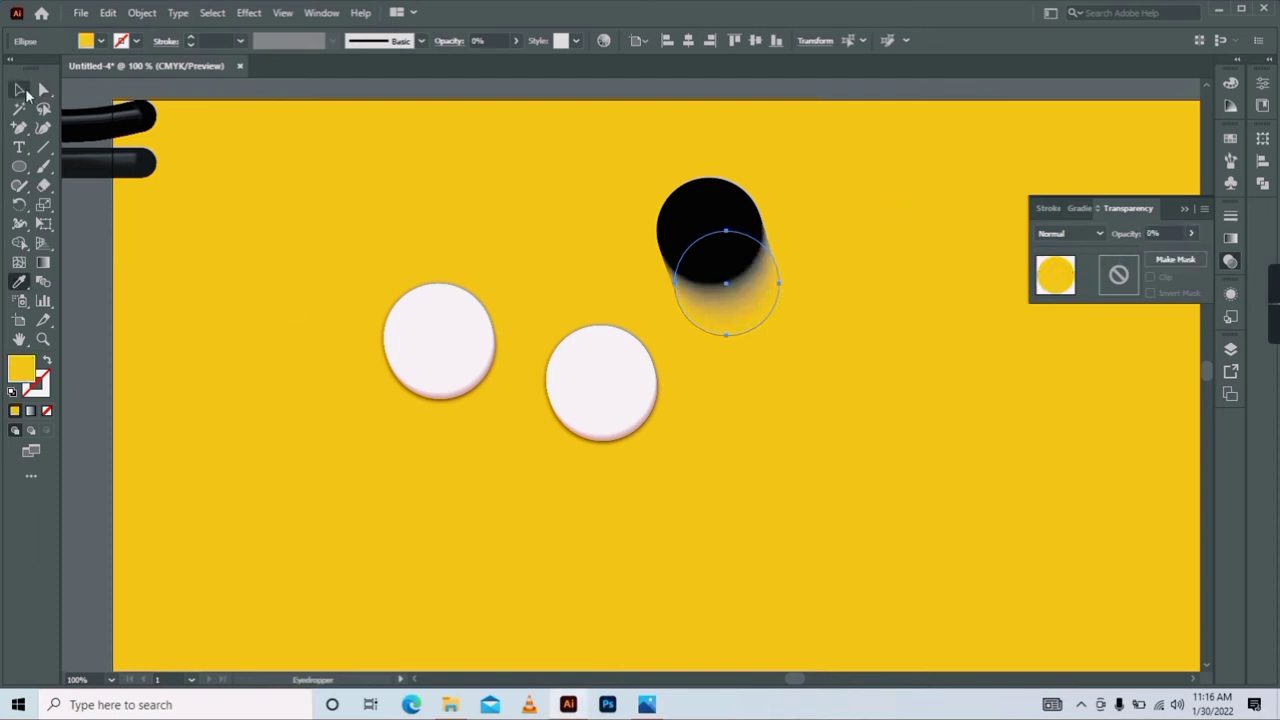
pyautogui.click(454, 160)
pyautogui.click(745, 225)
pyautogui.click(1068, 233)
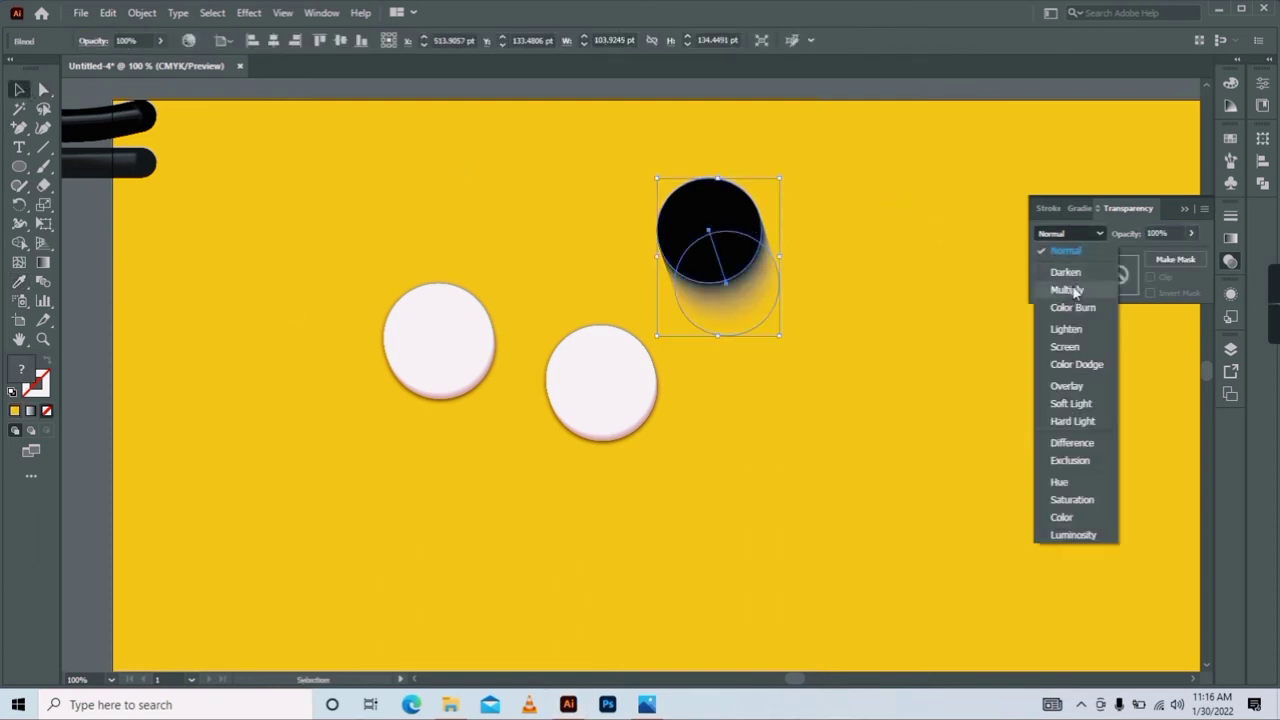
pyautogui.click(1058, 289)
pyautogui.click(900, 320)
pyautogui.moveTo(682, 241)
pyautogui.mouseDown()
pyautogui.moveTo(508, 320)
pyautogui.moveTo(417, 411)
pyautogui.mouseUp()
# Bring the left white circle to the front and settle it over its shadow.
pyautogui.rightClick(445, 318)
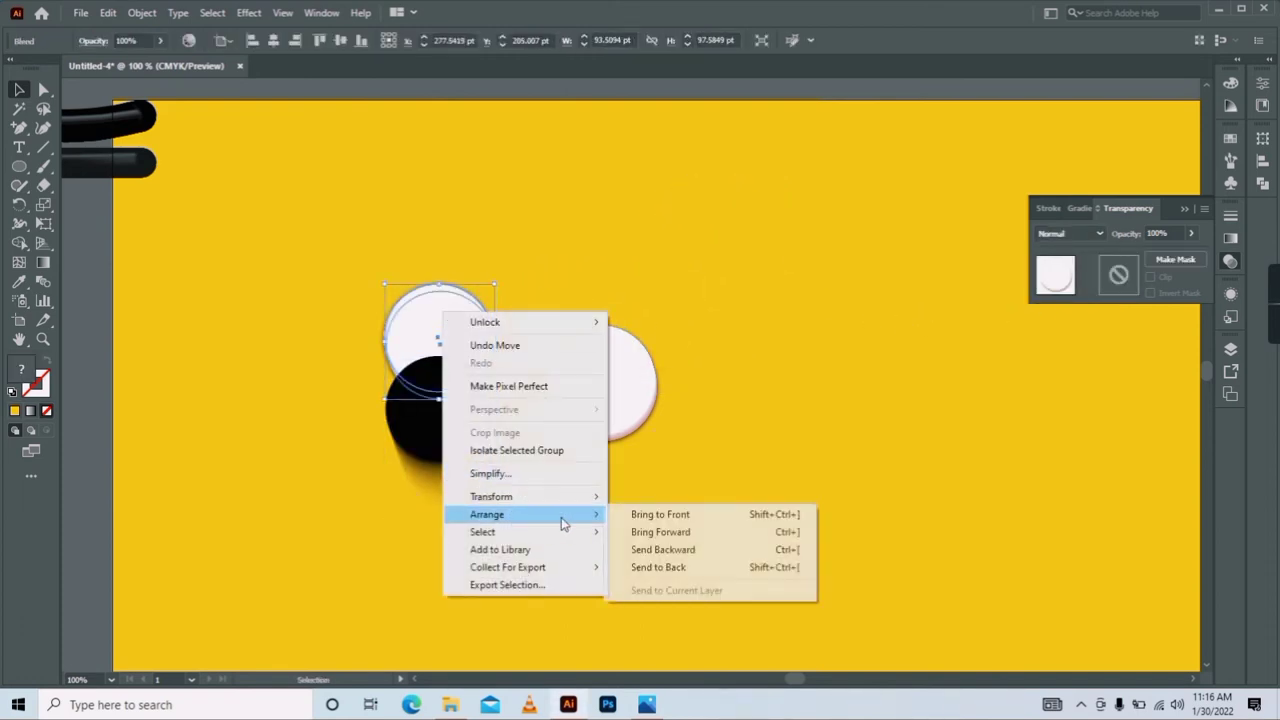
pyautogui.click(658, 517)
pyautogui.moveTo(480, 373); pyautogui.dragTo(461, 412)
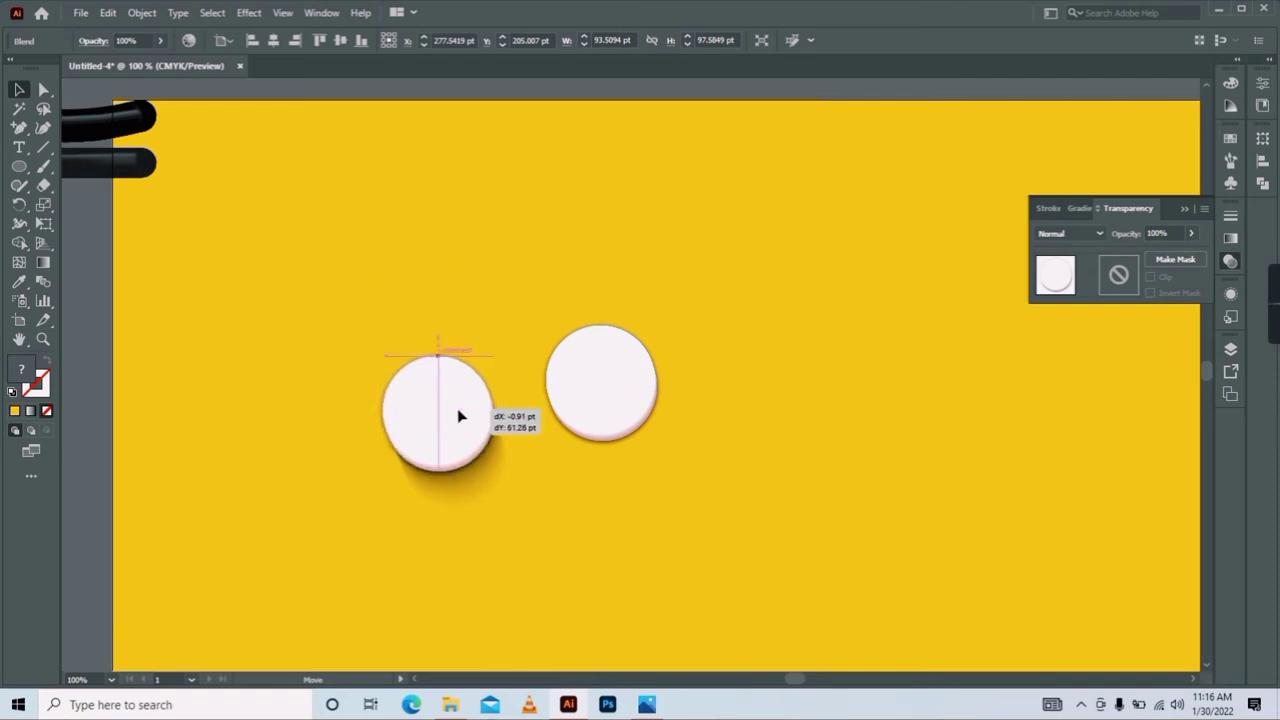
pyautogui.moveTo(461, 412); pyautogui.dragTo(457, 414)
# Lower the opacity of the shadow under the left eye.
pyautogui.keyDown('shift'); pyautogui.click(494, 505); pyautogui.keyUp('shift')
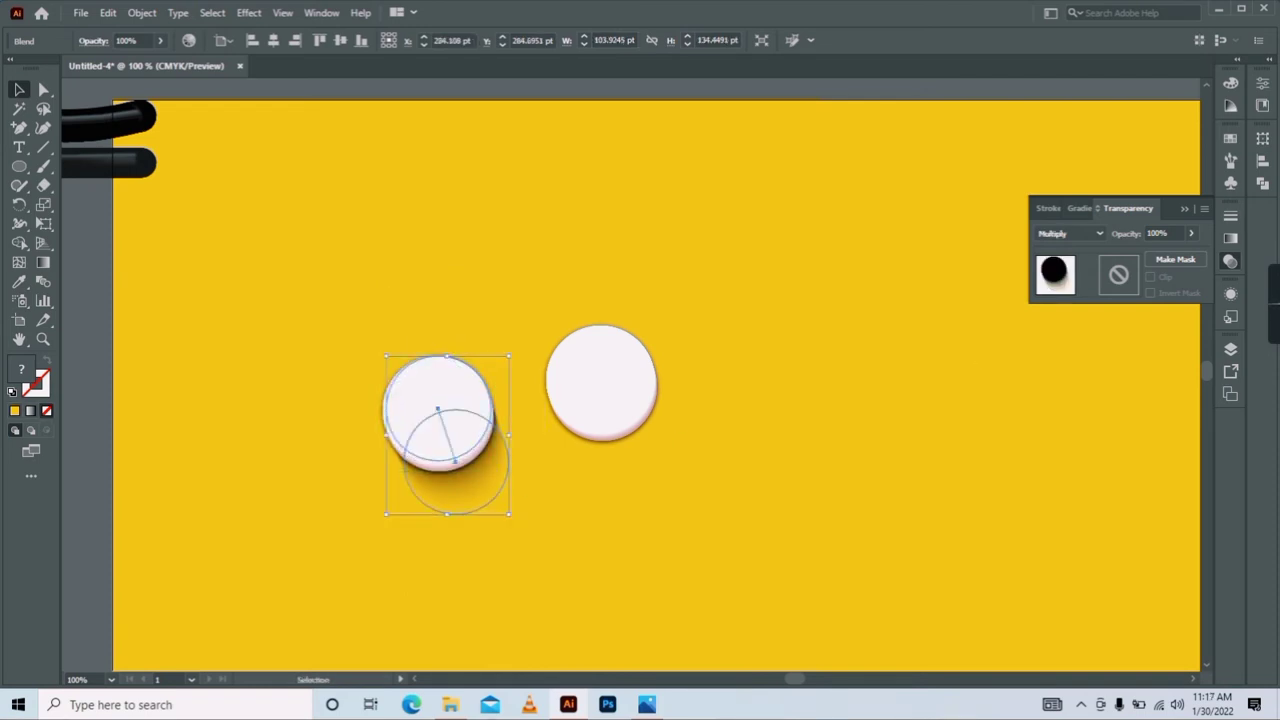
pyautogui.click(1190, 233)
pyautogui.moveTo(1194, 257); pyautogui.dragTo(1171, 258)
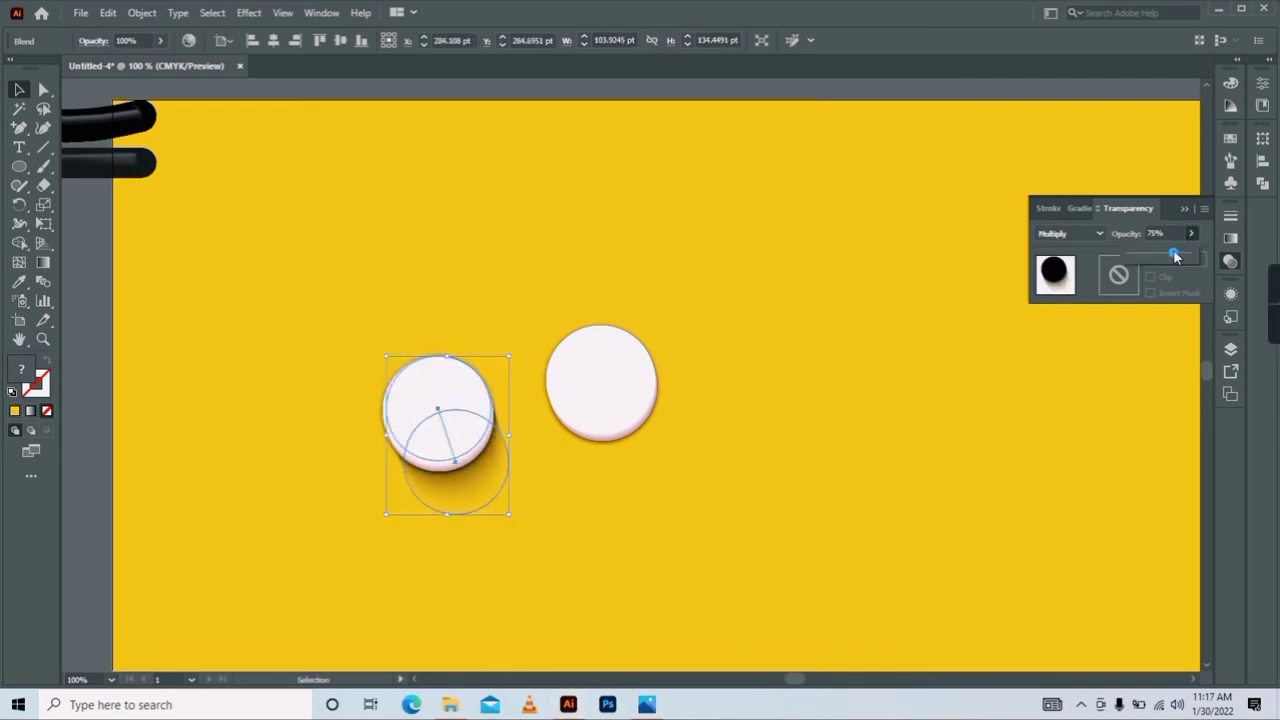
pyautogui.click(686, 477)
# Alt-drag a copy of the shadow onto the right white circle and send it behind.
pyautogui.moveTo(472, 487)
pyautogui.mouseDown()
pyautogui.moveTo(623, 386)
pyautogui.moveTo(604, 332)
pyautogui.moveTo(613, 385)
pyautogui.mouseUp()
pyautogui.rightClick(604, 332)
pyautogui.click(820, 531)
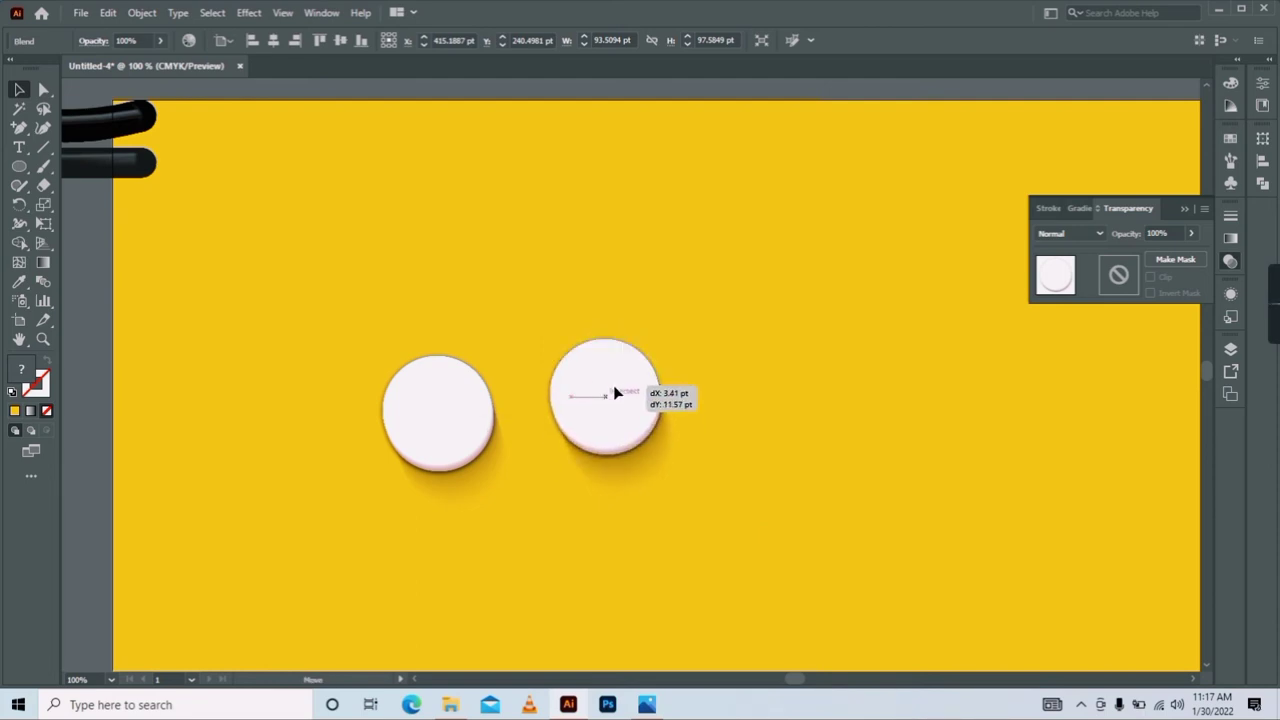
pyautogui.click(755, 467)
# Move the right eye and its shadow higher up.
pyautogui.click(458, 476)
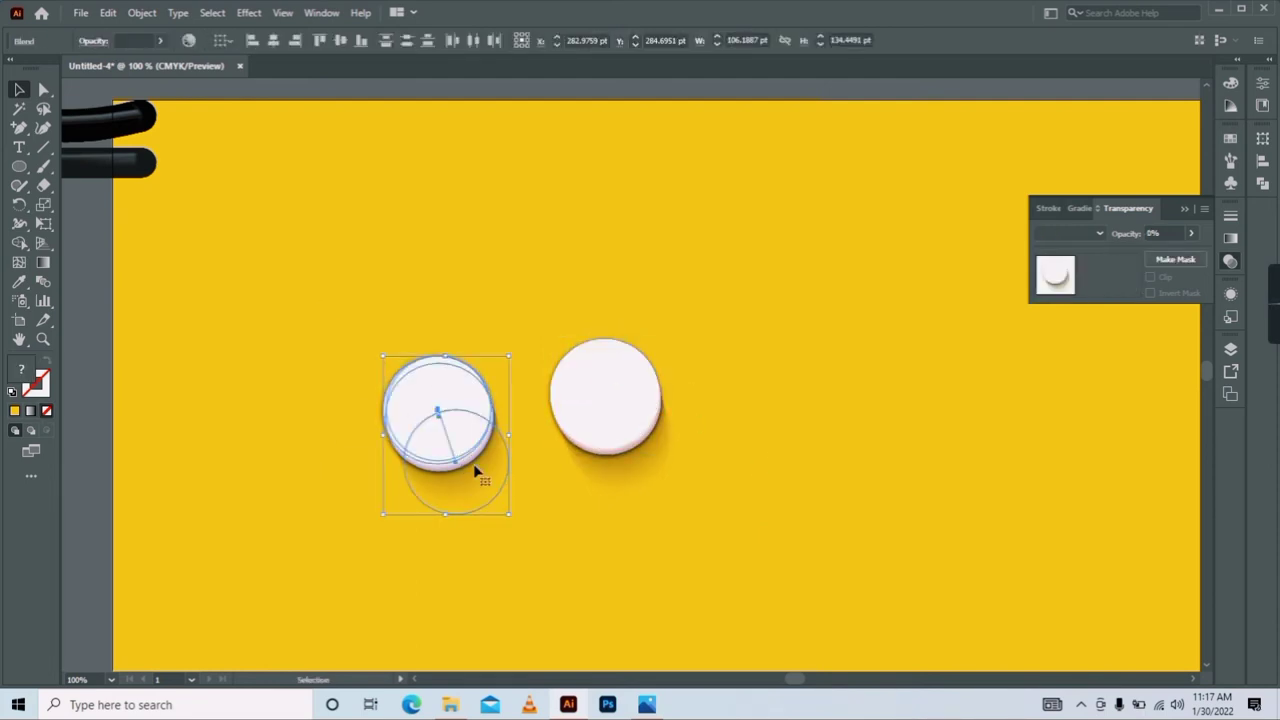
pyautogui.click(676, 492)
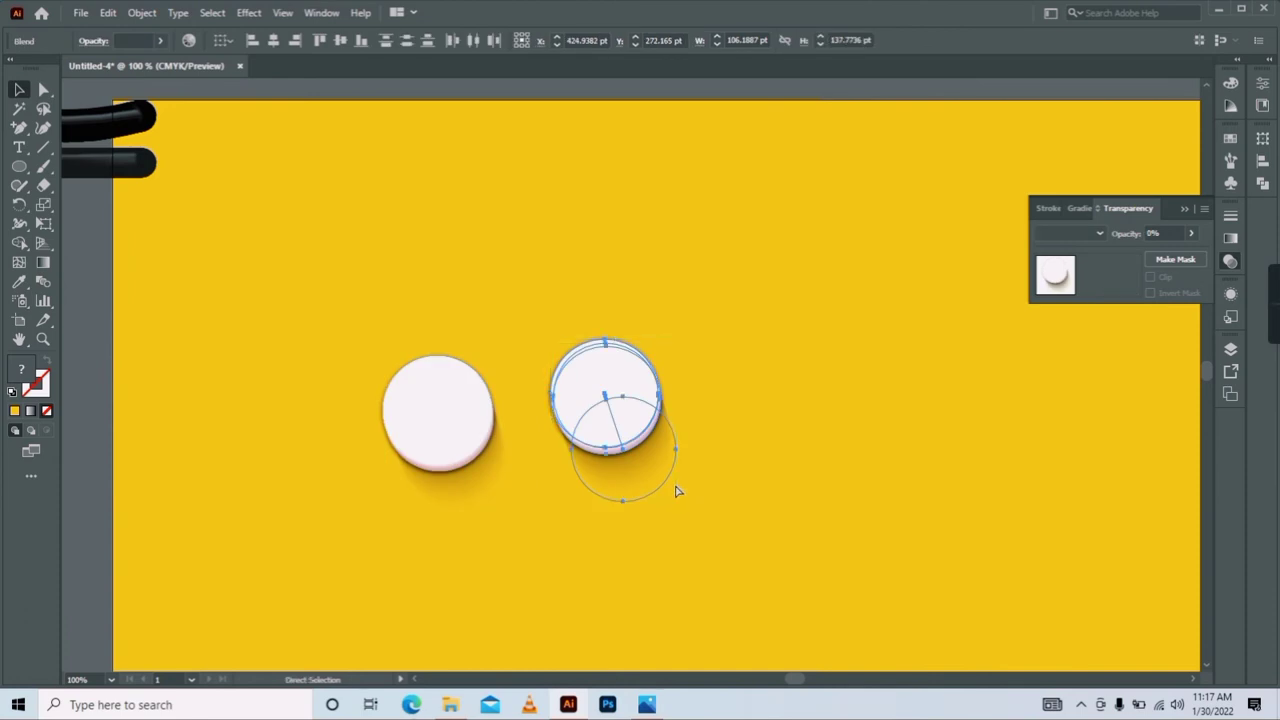
pyautogui.click(728, 439)
pyautogui.moveTo(634, 387); pyautogui.dragTo(613, 241)
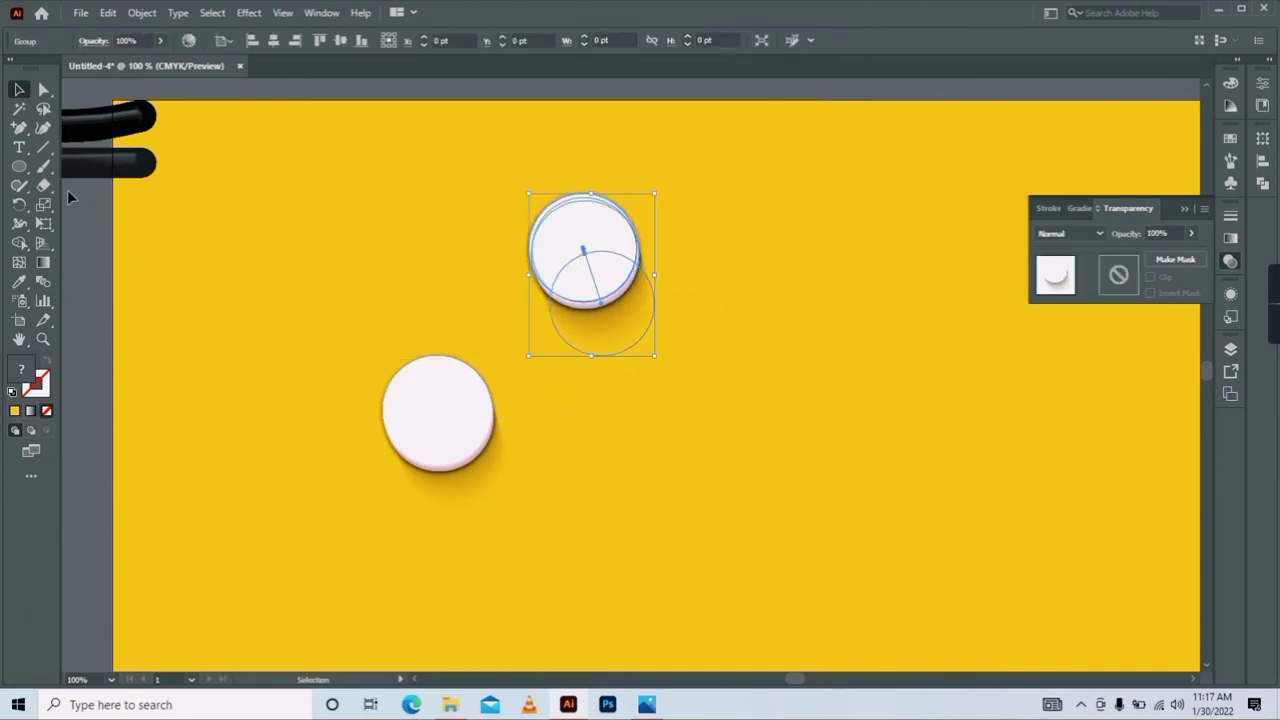
pyautogui.click(18, 168)
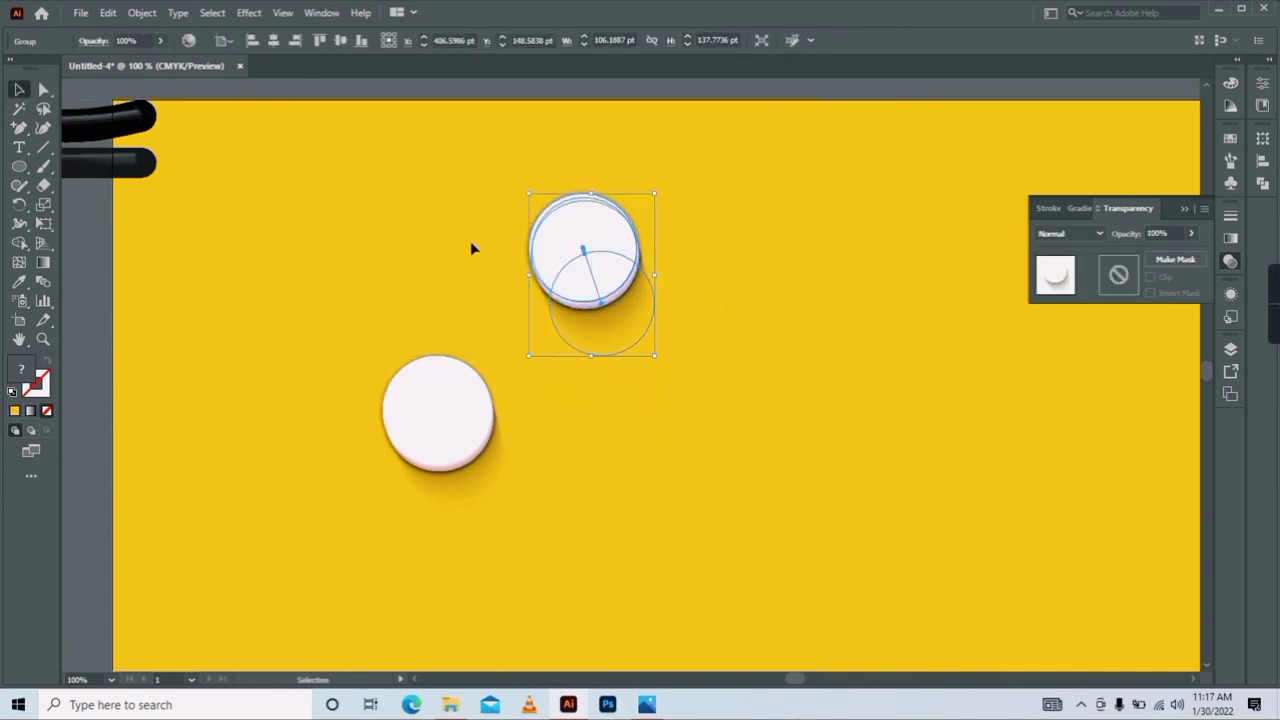
pyautogui.hotkey('ctrl', 'shift', 'a')
# Draw a black pupil in the upper eye and place a tiny white highlight on it.
pyautogui.moveTo(568, 231); pyautogui.dragTo(599, 262)
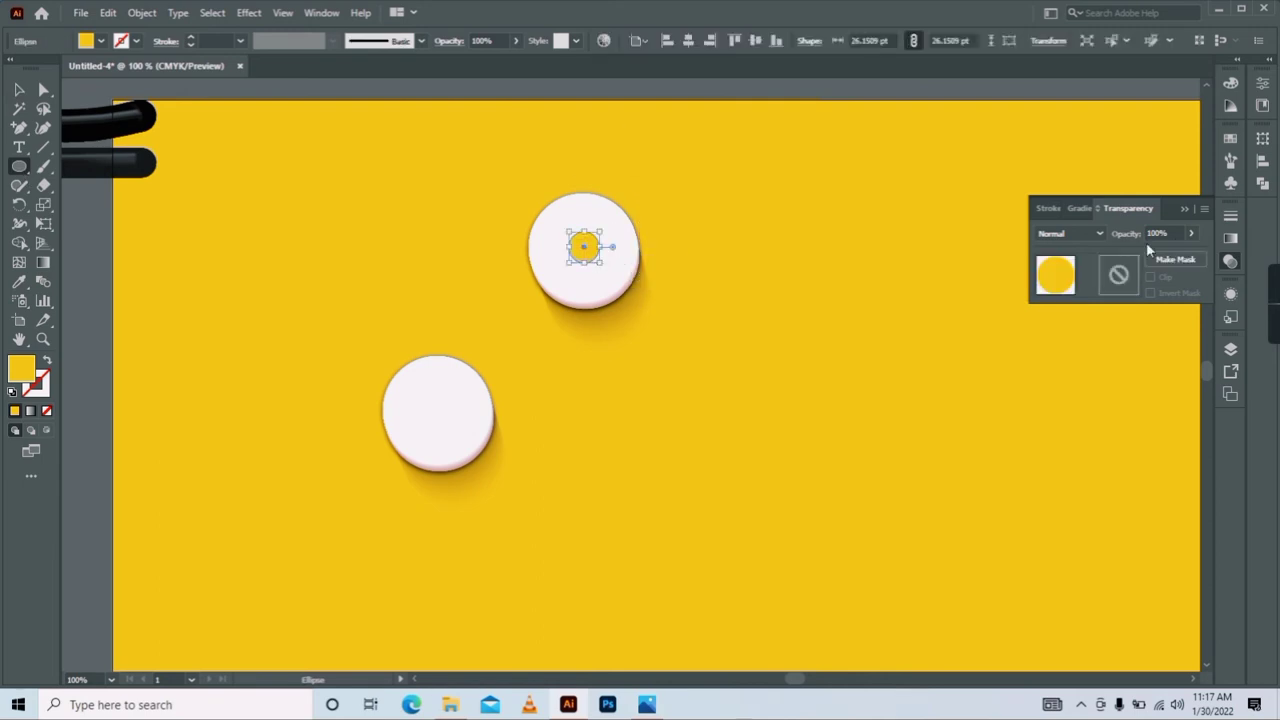
pyautogui.click(1230, 138)
pyautogui.click(1064, 181)
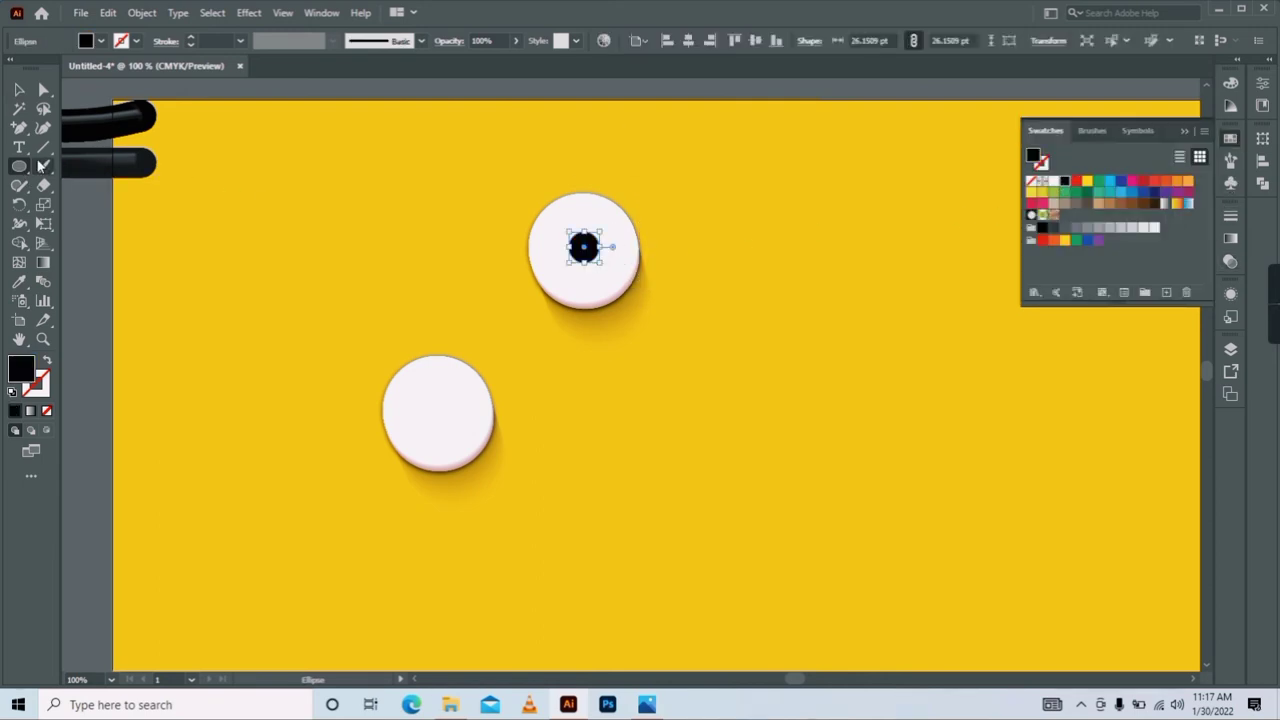
pyautogui.moveTo(331, 193); pyautogui.dragTo(334, 198)
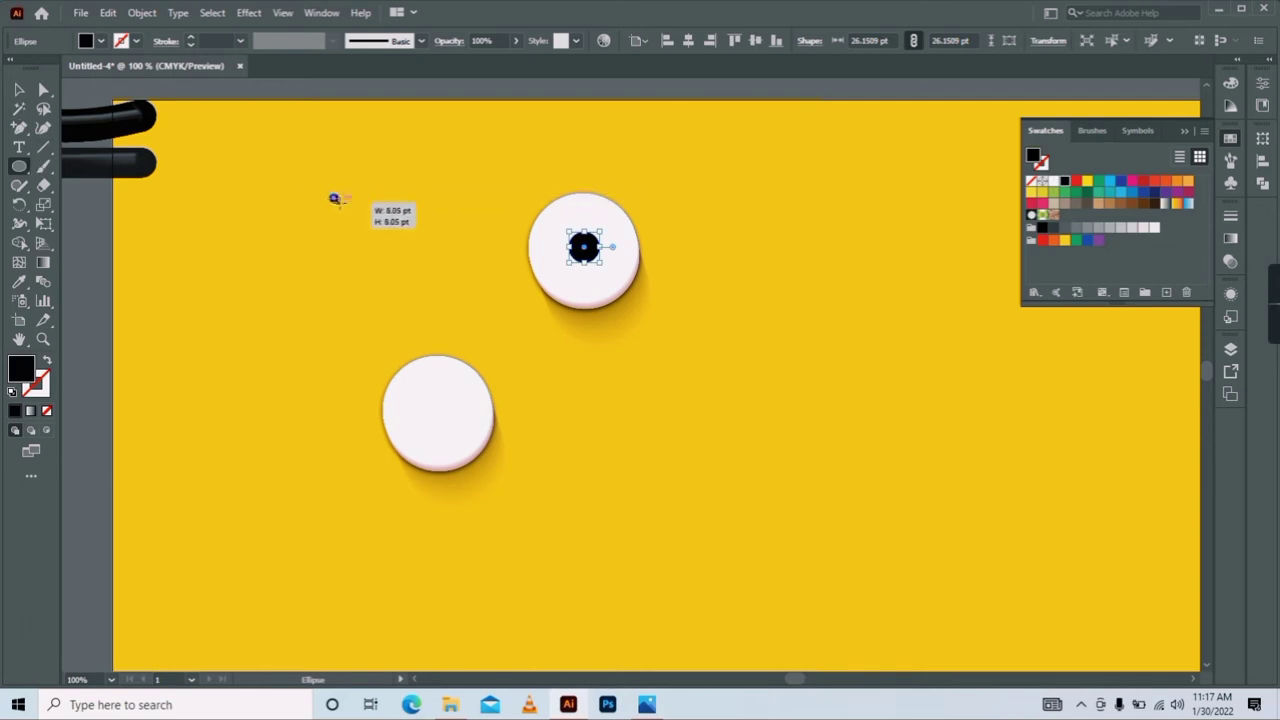
pyautogui.press('i')
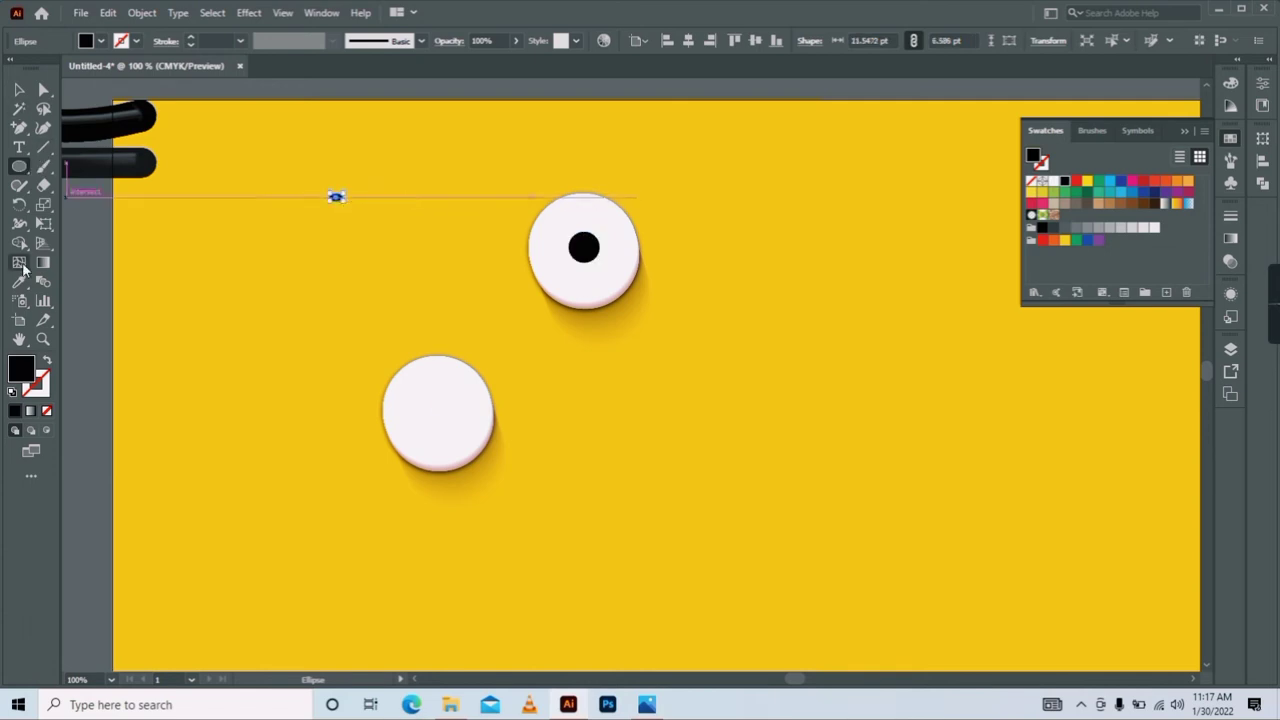
pyautogui.click(405, 378)
pyautogui.press('v')
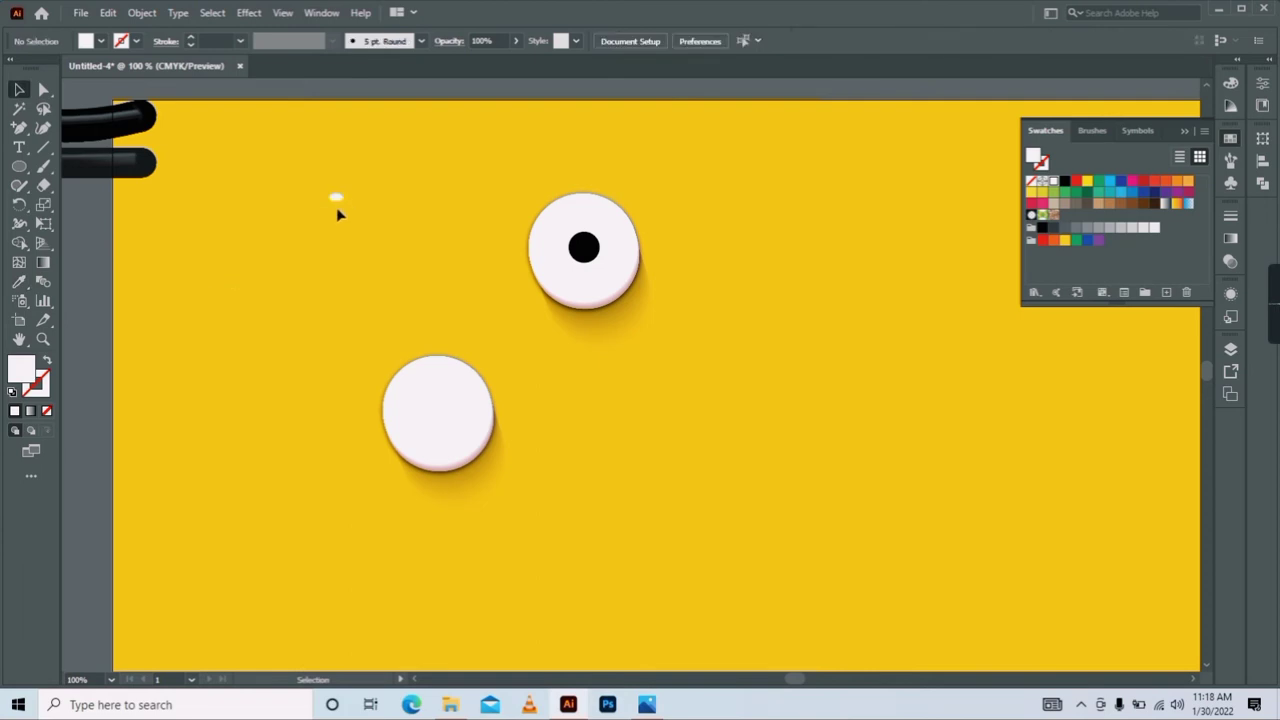
pyautogui.moveTo(336, 200)
pyautogui.mouseDown()
pyautogui.moveTo(586, 251)
pyautogui.moveTo(441, 421)
pyautogui.mouseUp()
# Select the lower eye's contents together with its white circle for clipping.
pyautogui.keyDown('shift'); pyautogui.click(585, 255); pyautogui.keyUp('shift')
pyautogui.click(447, 409)
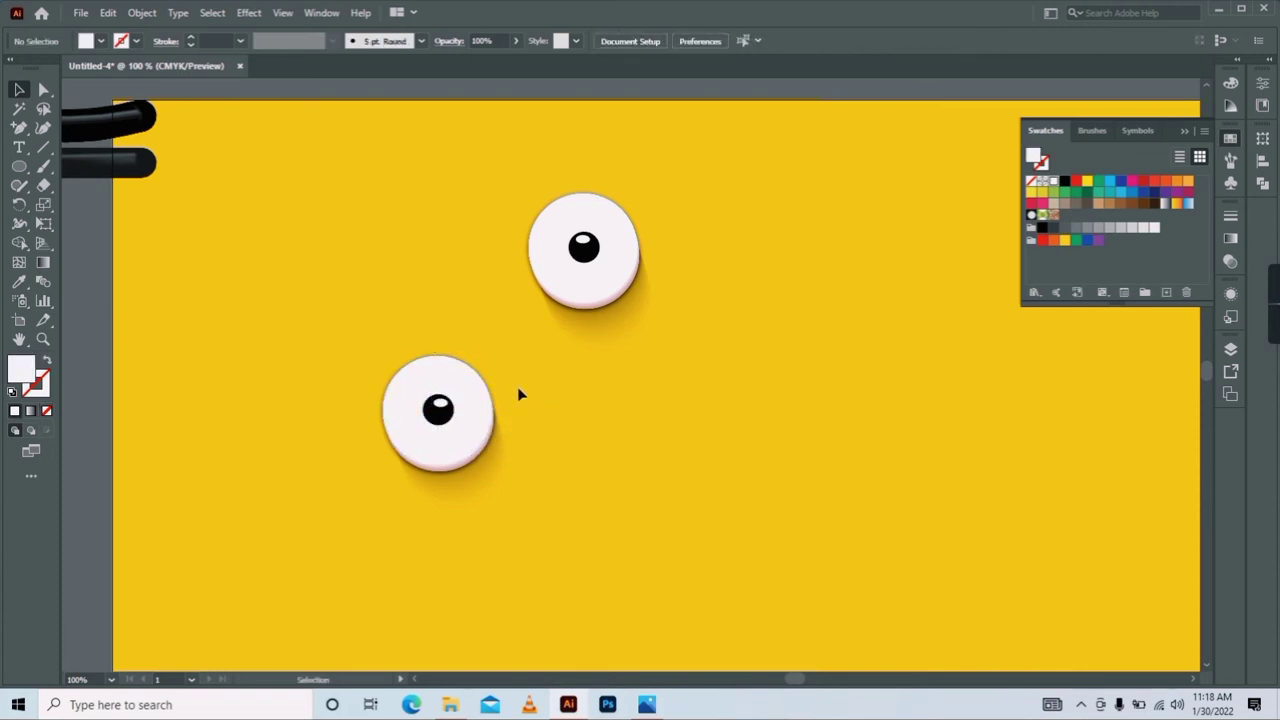
pyautogui.keyDown('shift'); pyautogui.click(474, 498); pyautogui.keyUp('shift')
pyautogui.rightClick(449, 422)
# Make clipping masks so each eye's contents sit inside its white circle.
pyautogui.click(512, 297)
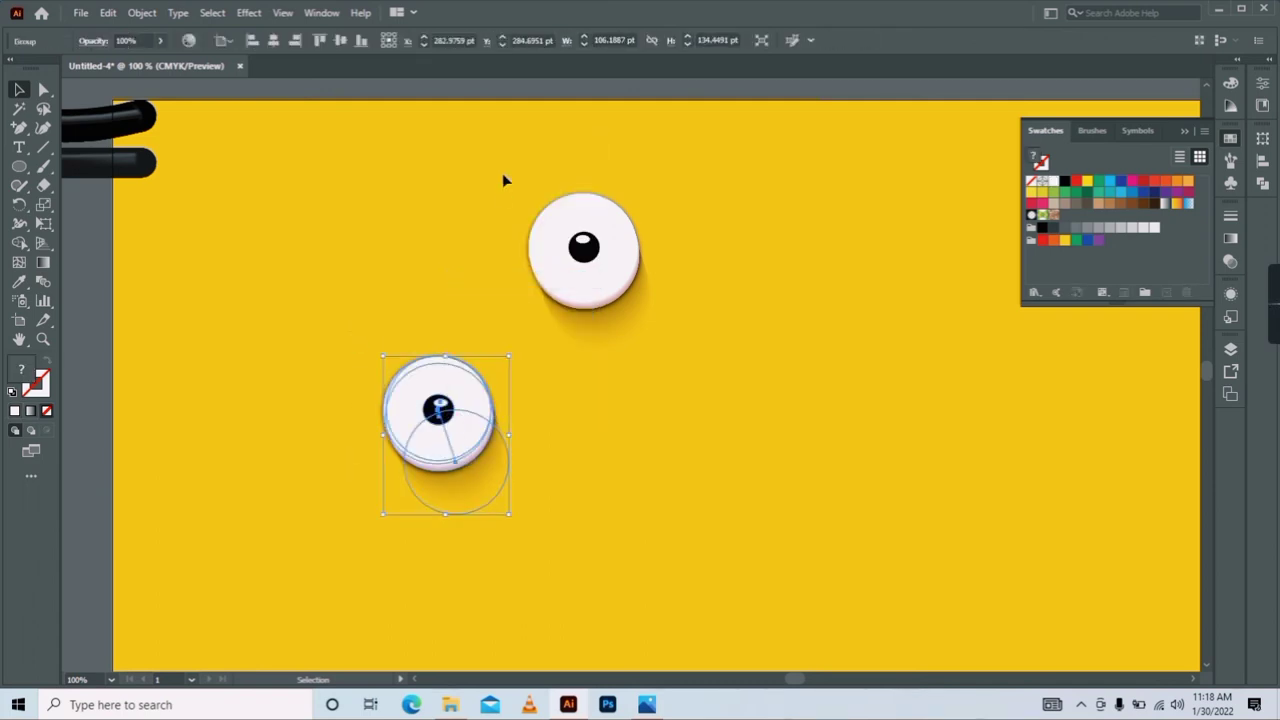
pyautogui.click(587, 250)
pyautogui.keyDown('shift'); pyautogui.click(610, 352); pyautogui.keyUp('shift')
pyautogui.rightClick(621, 247)
pyautogui.click(709, 409)
# Arrange the two eyes side by side.
pyautogui.moveTo(600, 260); pyautogui.dragTo(472, 262)
pyautogui.moveTo(329, 293); pyautogui.dragTo(195, 310)
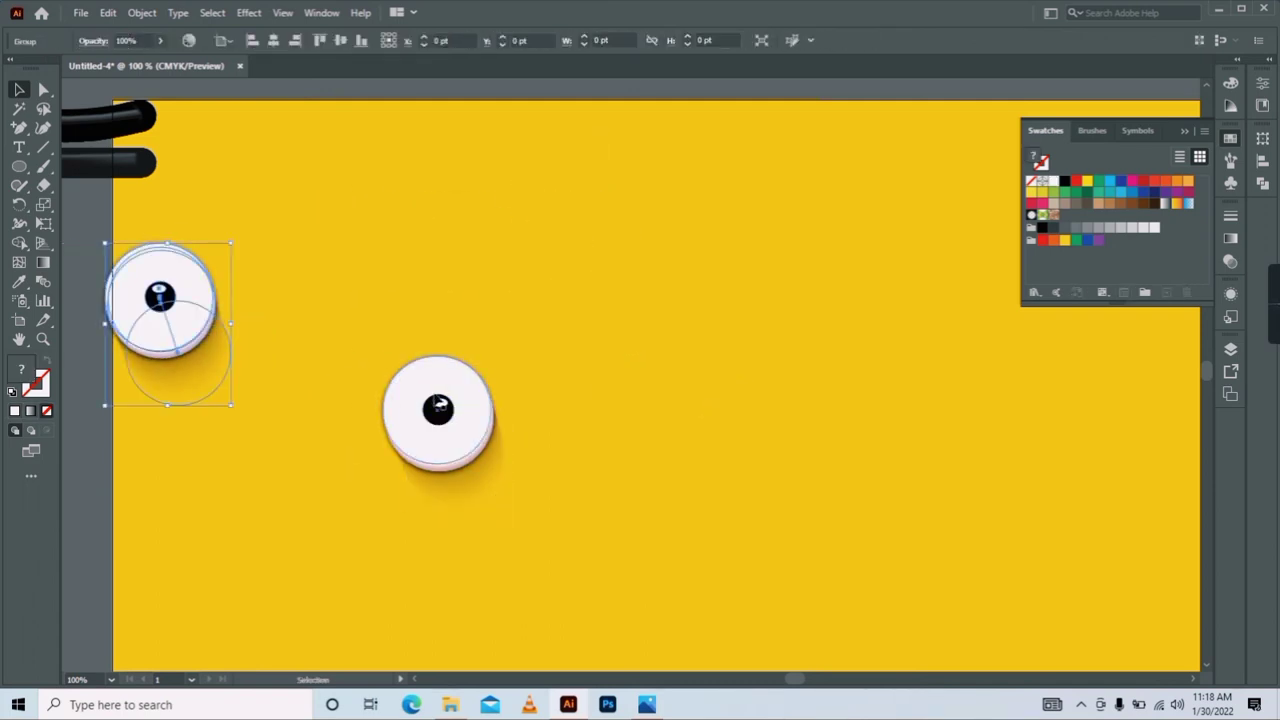
pyautogui.moveTo(438, 395)
pyautogui.mouseDown()
pyautogui.moveTo(306, 257)
pyautogui.moveTo(386, 337)
pyautogui.mouseUp()
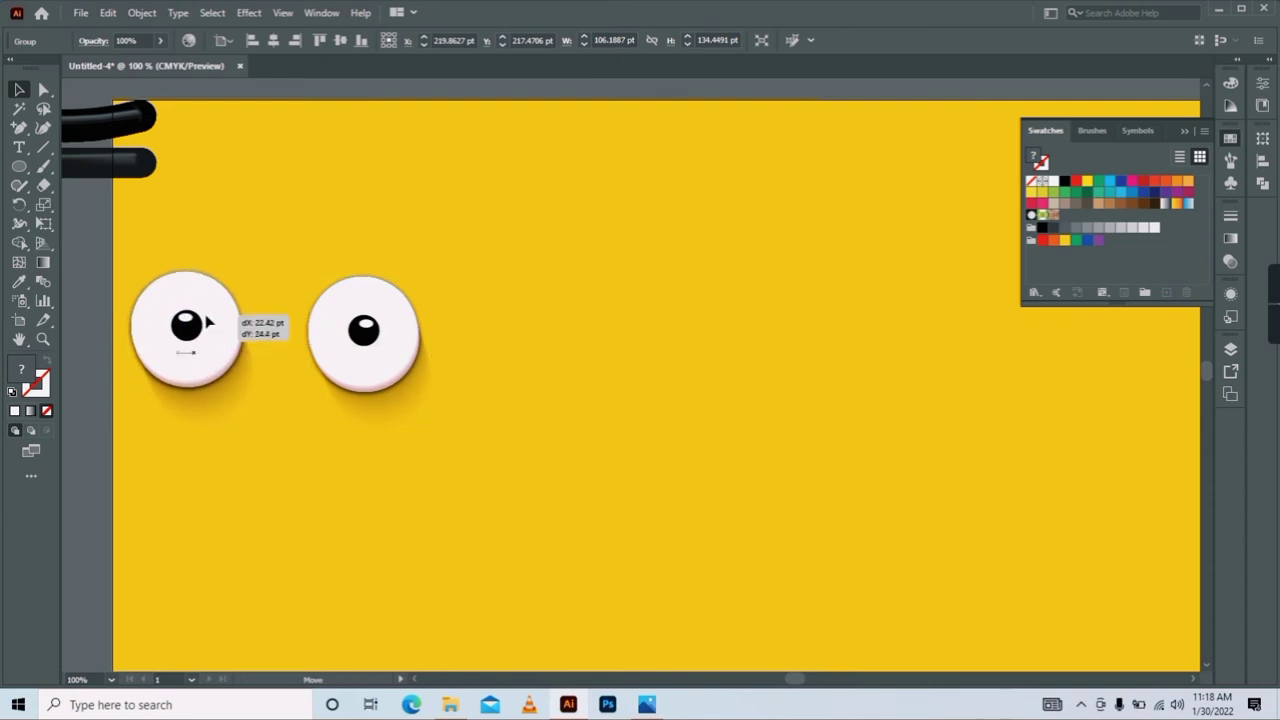
pyautogui.moveTo(190, 297); pyautogui.dragTo(216, 328)
# Move the straight eyebrow right, and resize and tilt the curved eyebrow upward.
pyautogui.moveTo(129, 114); pyautogui.dragTo(221, 218)
pyautogui.moveTo(115, 160); pyautogui.dragTo(474, 218)
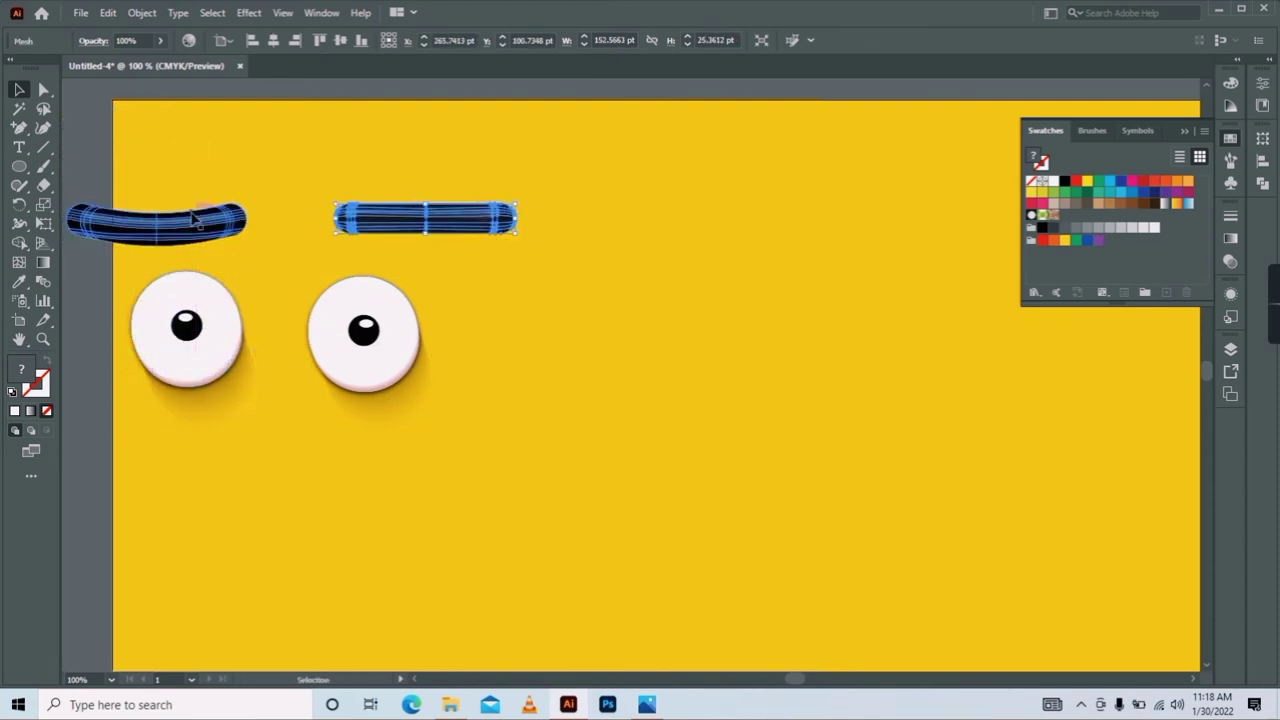
pyautogui.moveTo(248, 245)
pyautogui.mouseDown()
pyautogui.moveTo(252, 233)
pyautogui.moveTo(214, 206)
pyautogui.mouseUp()
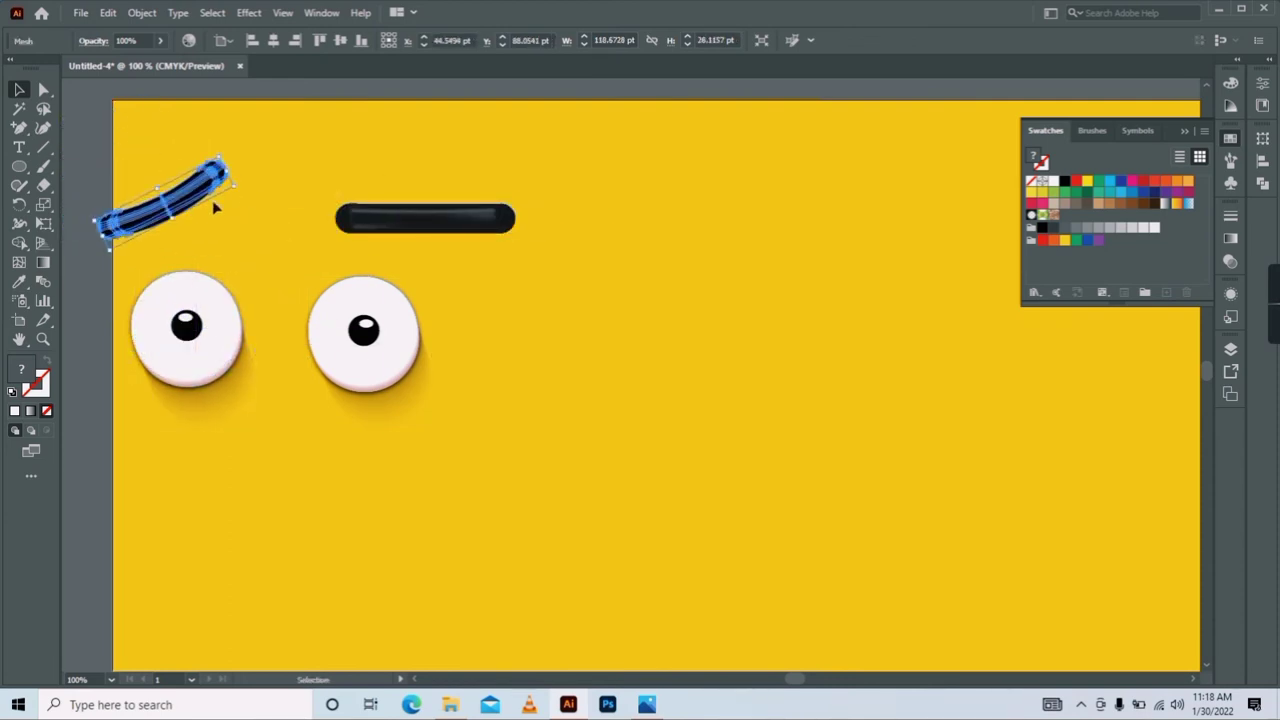
pyautogui.click(480, 220)
pyautogui.moveTo(516, 232); pyautogui.dragTo(484, 228)
# Fine-tune positions: eyes right and down, straight brow up, curved brow right.
pyautogui.moveTo(340, 358); pyautogui.dragTo(420, 371)
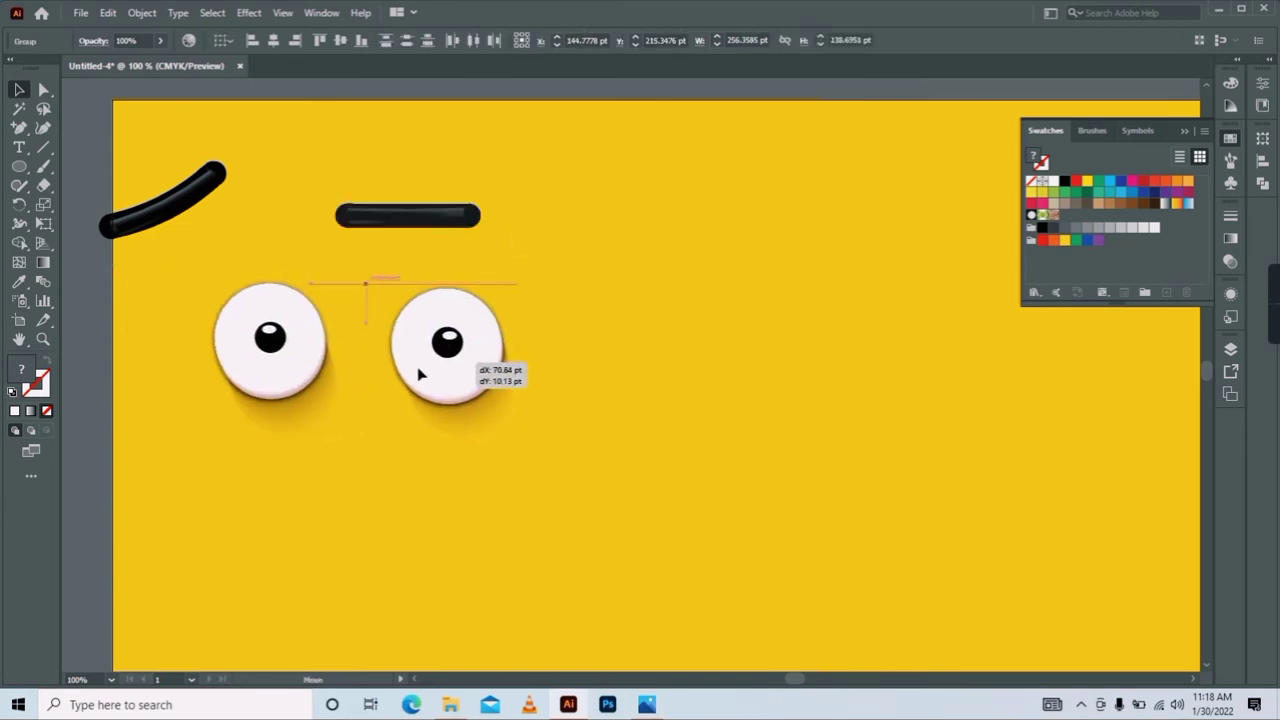
pyautogui.moveTo(423, 223); pyautogui.dragTo(423, 209)
pyautogui.moveTo(250, 232); pyautogui.dragTo(335, 210)
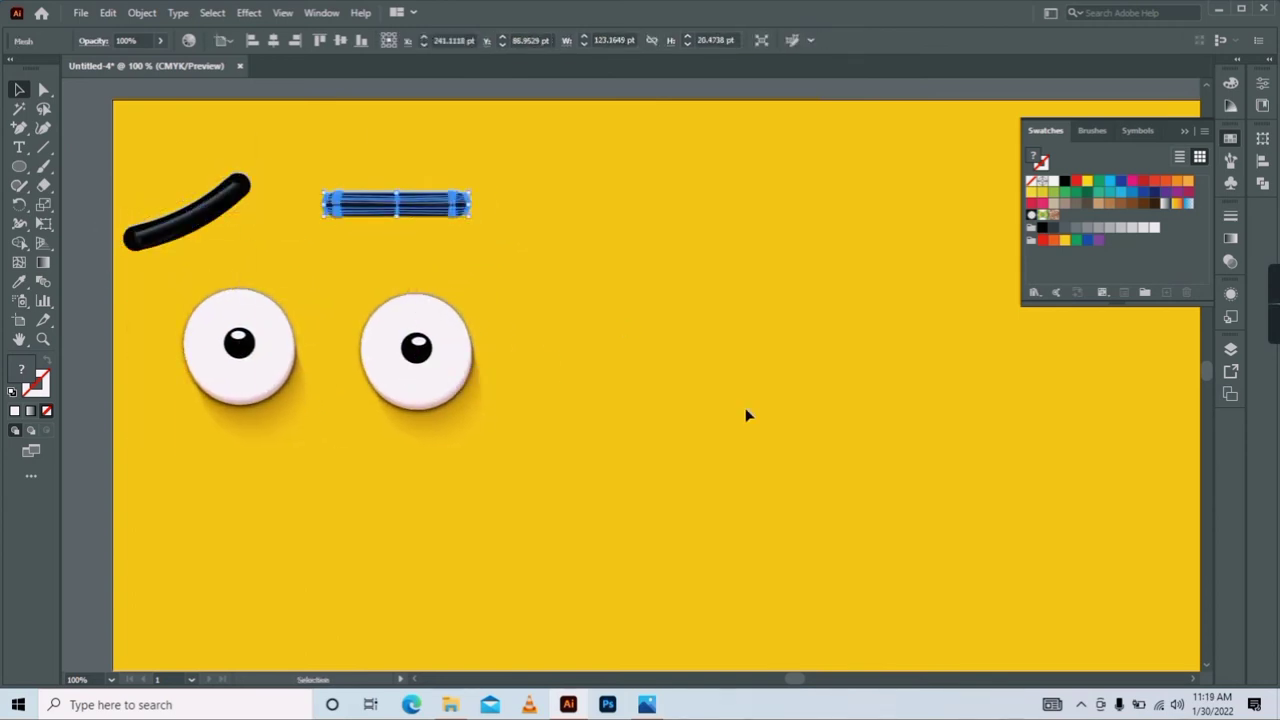
pyautogui.click(746, 414)
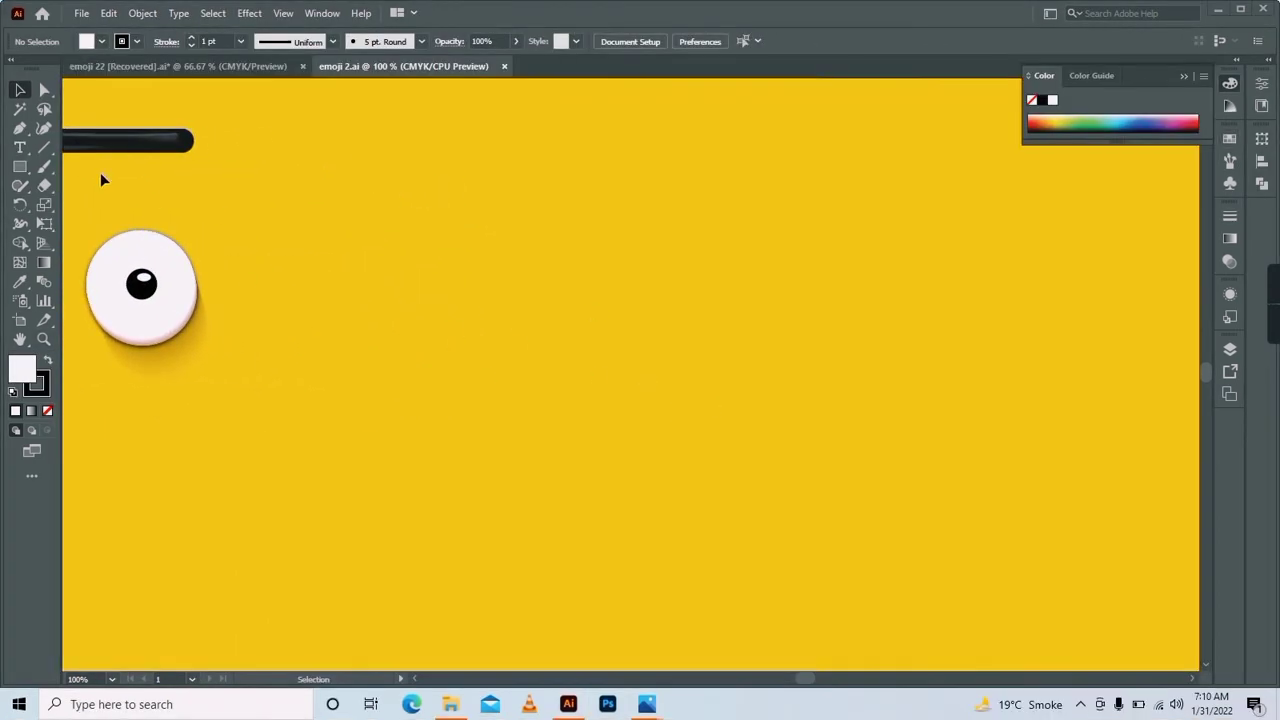
# Draw the mouth outline with the Pen tool.
pyautogui.press('p')
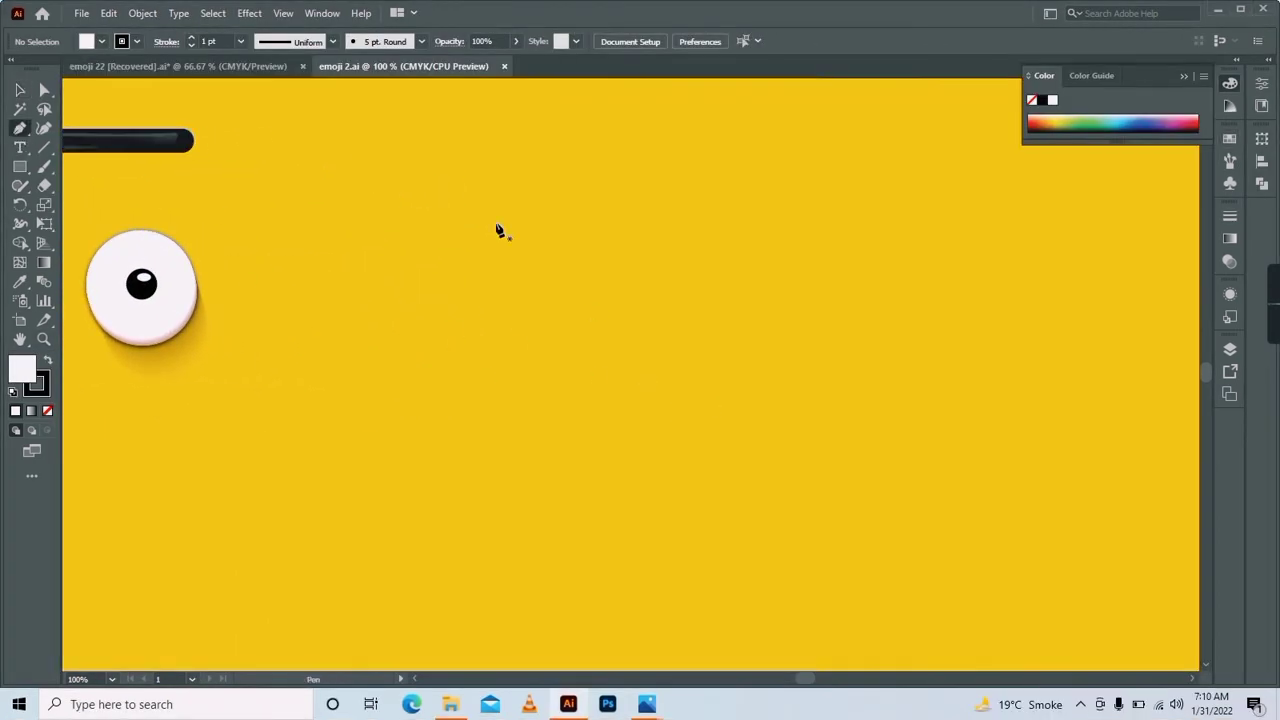
pyautogui.click(507, 294)
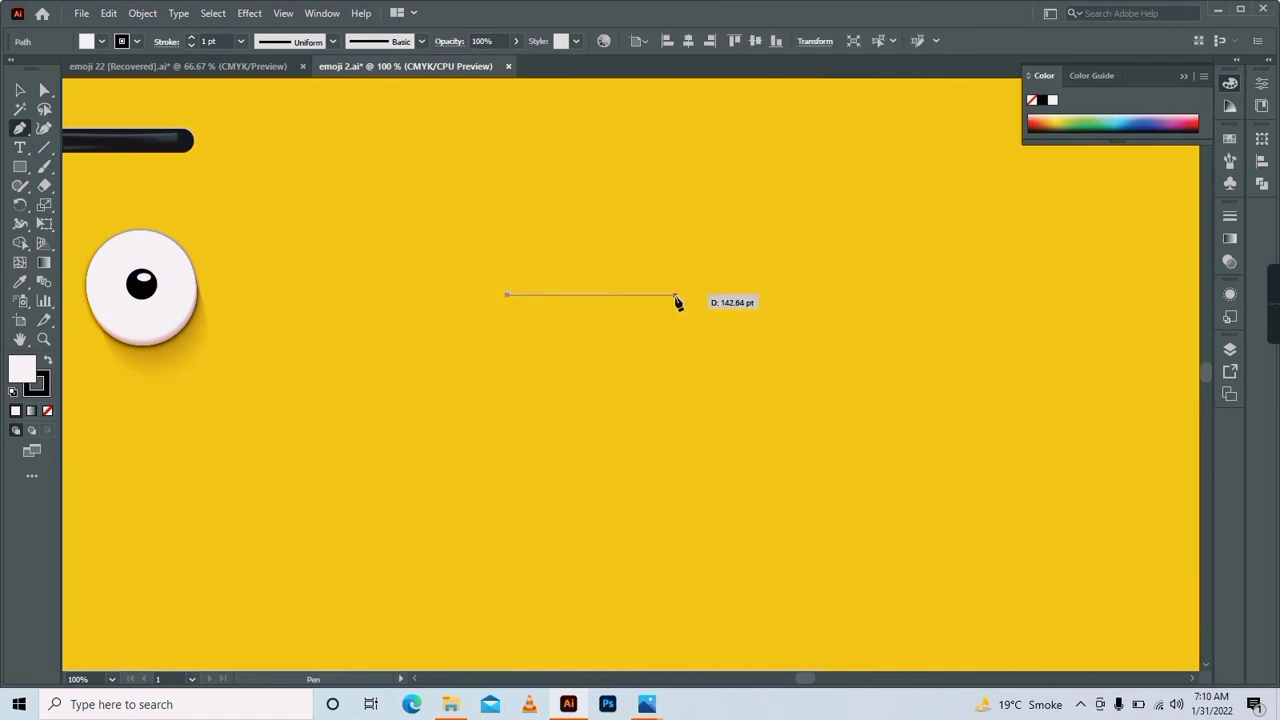
pyautogui.moveTo(753, 323); pyautogui.dragTo(763, 337)
pyautogui.click(676, 295)
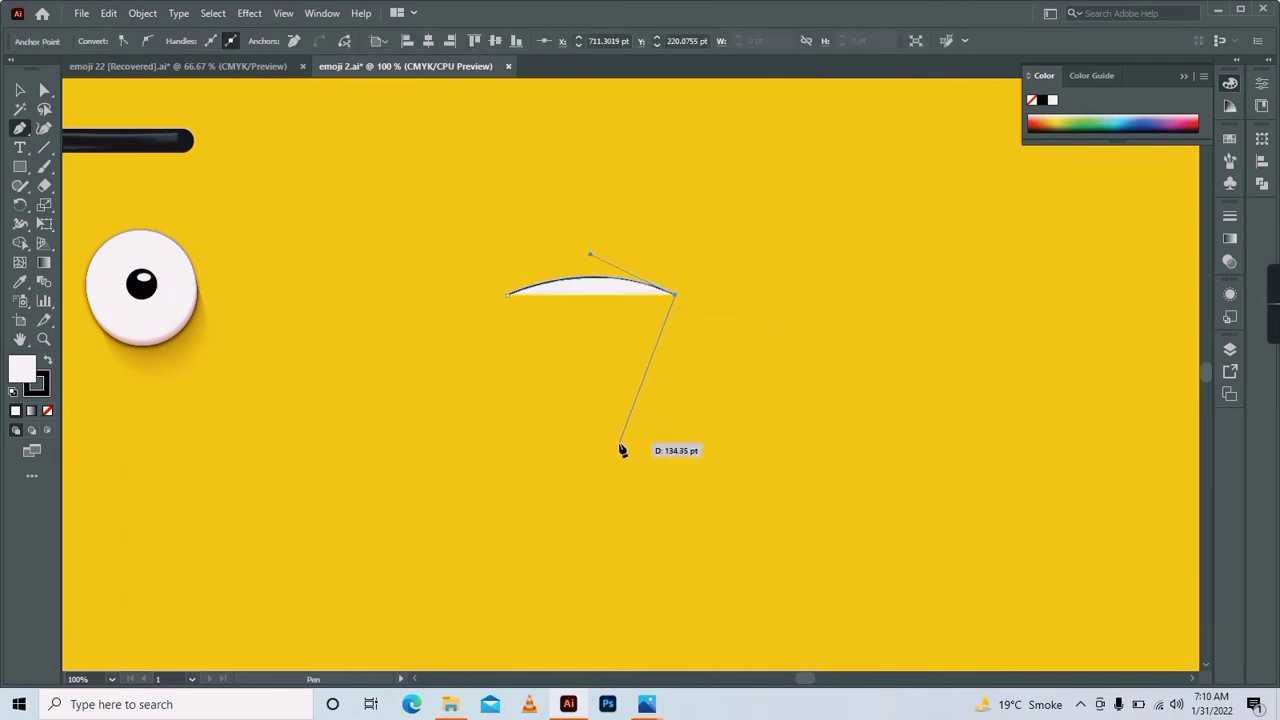
pyautogui.moveTo(620, 450); pyautogui.dragTo(580, 446)
pyautogui.scroll(3, 580, 446)
pyautogui.moveTo(507, 474); pyautogui.dragTo(540, 655)
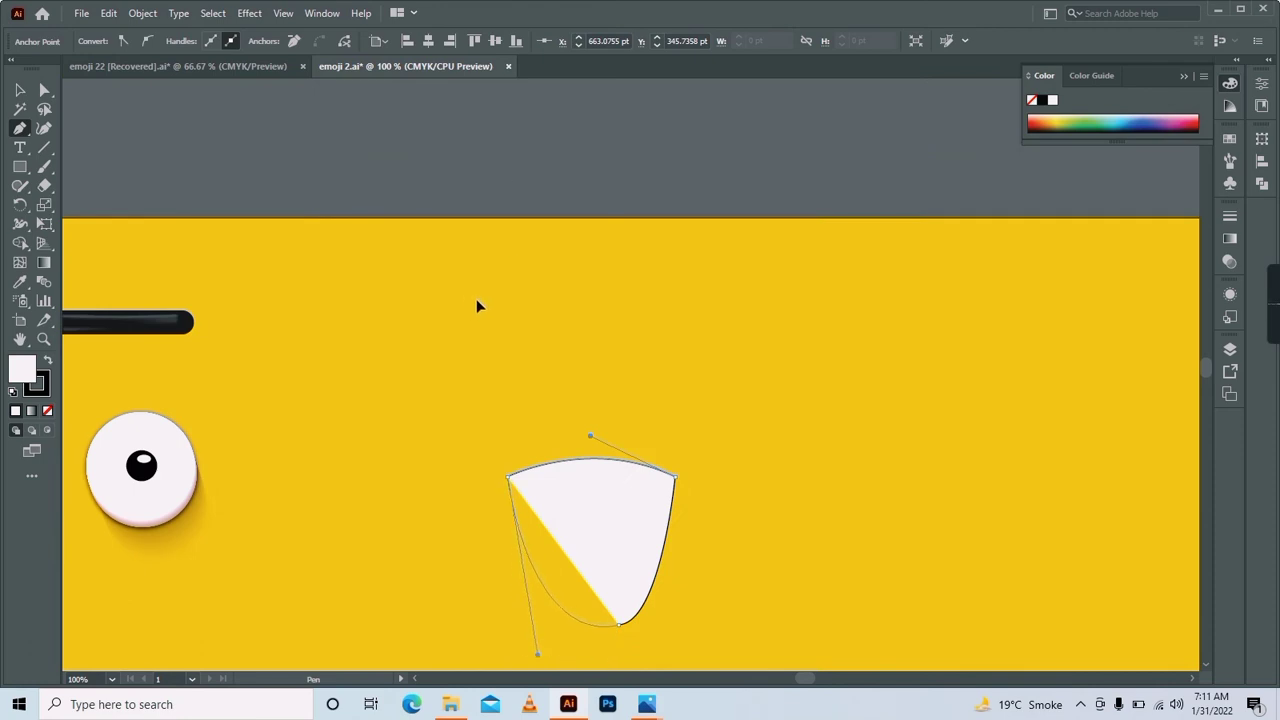
# Reshape the mouth's bottom anchor into a rounded curve with Direct Selection.
pyautogui.press('a')
pyautogui.click(618, 626)
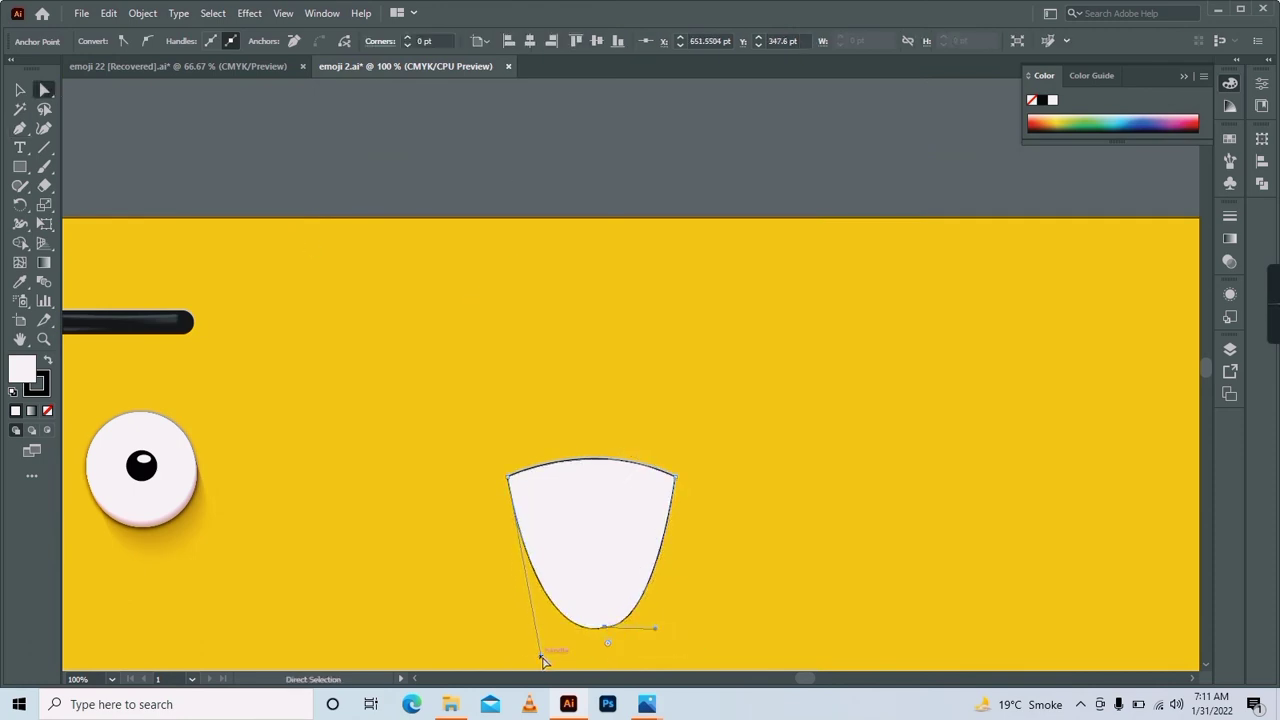
pyautogui.moveTo(543, 660); pyautogui.dragTo(535, 648)
pyautogui.moveTo(604, 626); pyautogui.dragTo(597, 628)
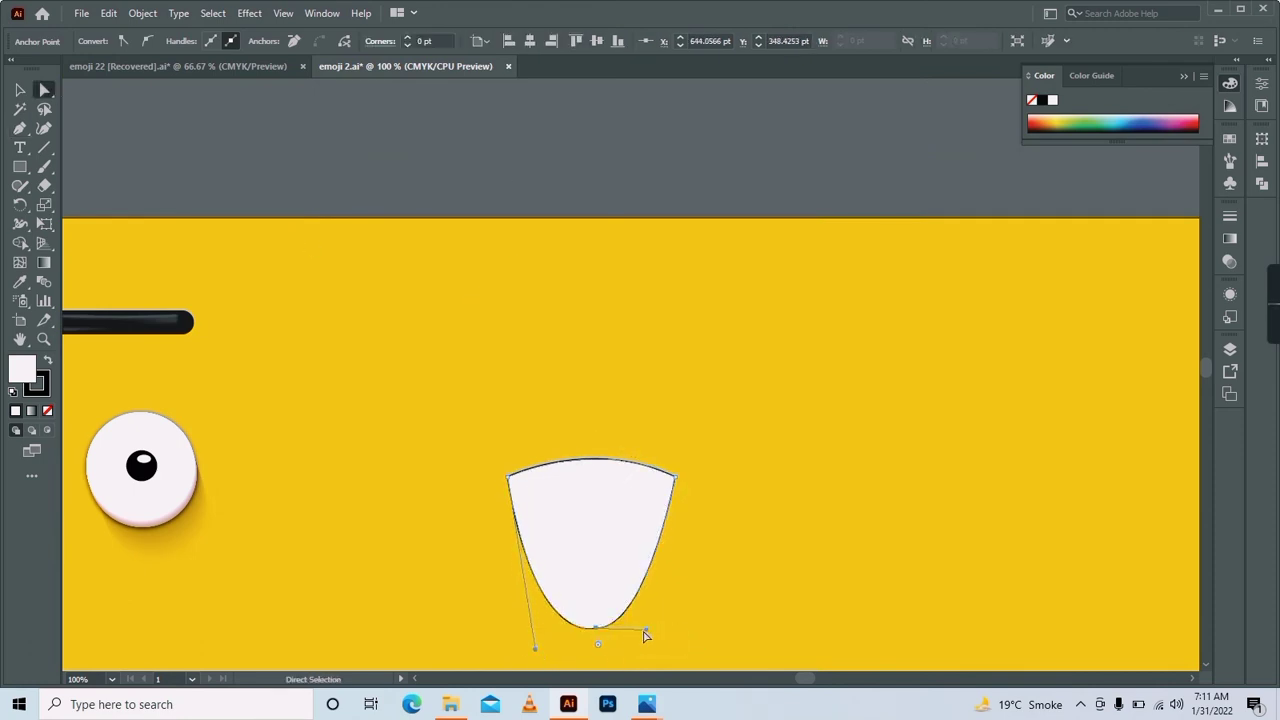
pyautogui.click(805, 574)
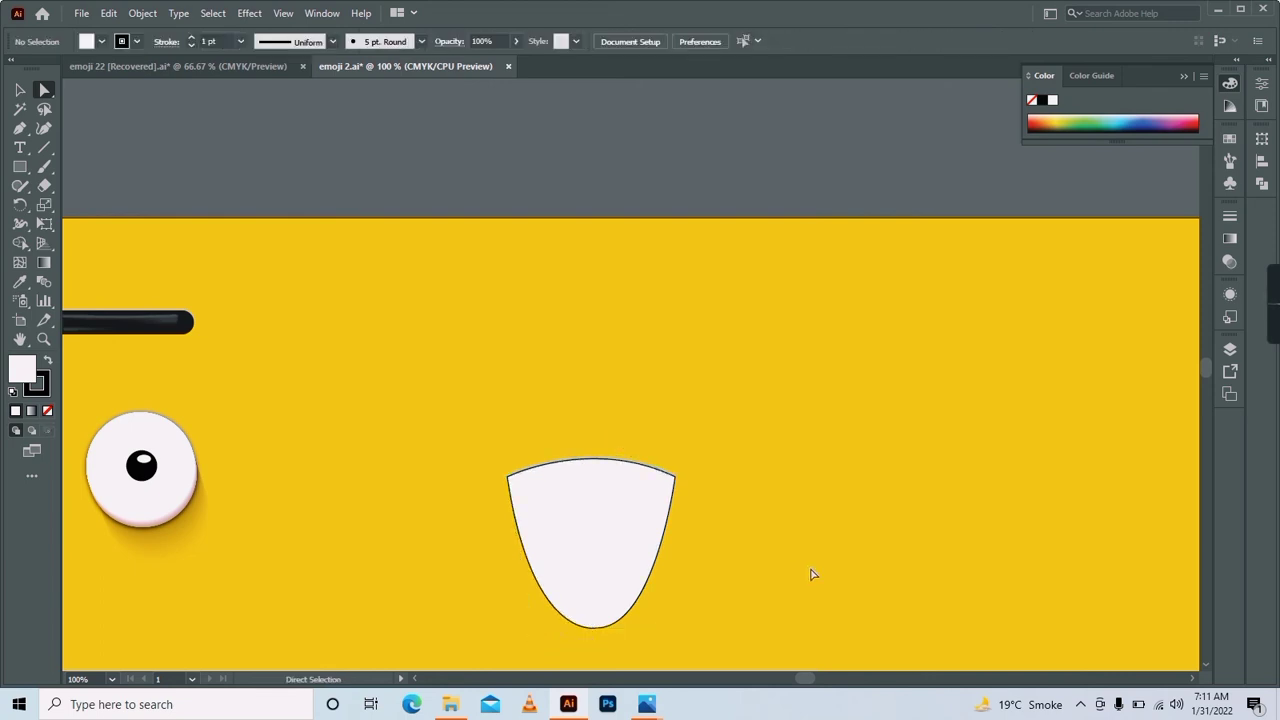
# Give the mouth a 3 pt outline.
pyautogui.click(631, 539)
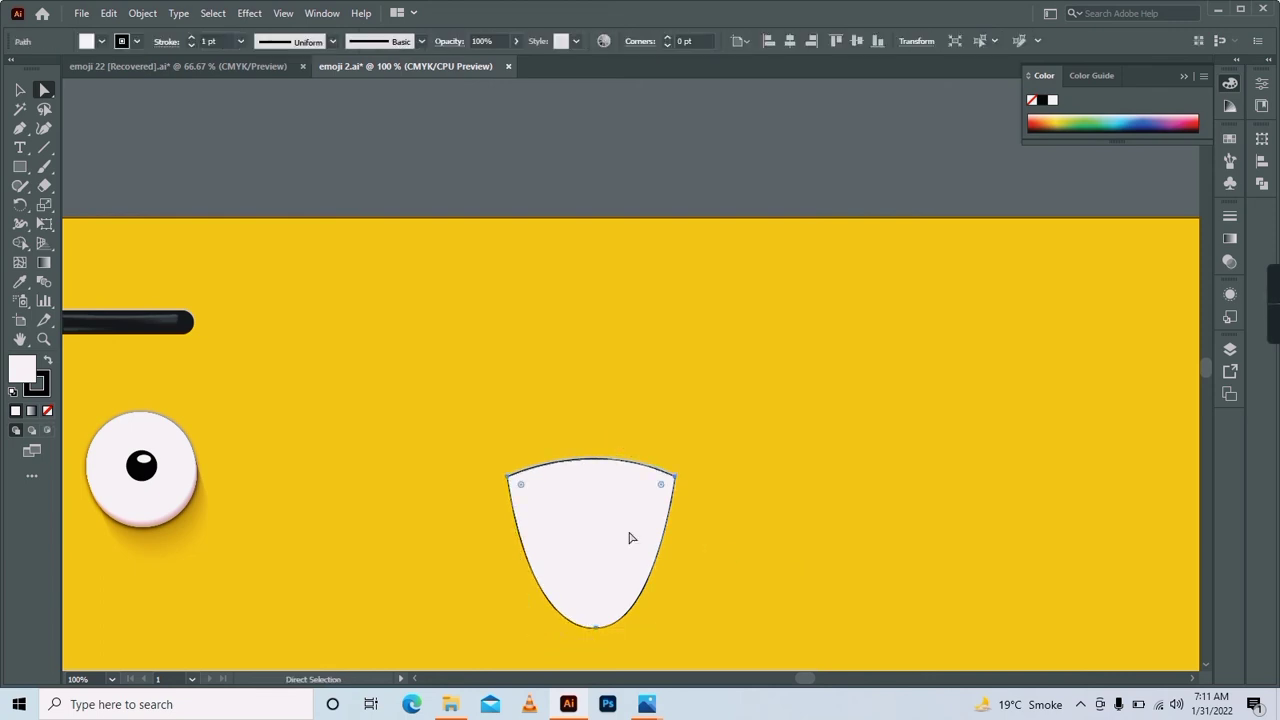
pyautogui.click(240, 41)
pyautogui.click(262, 147)
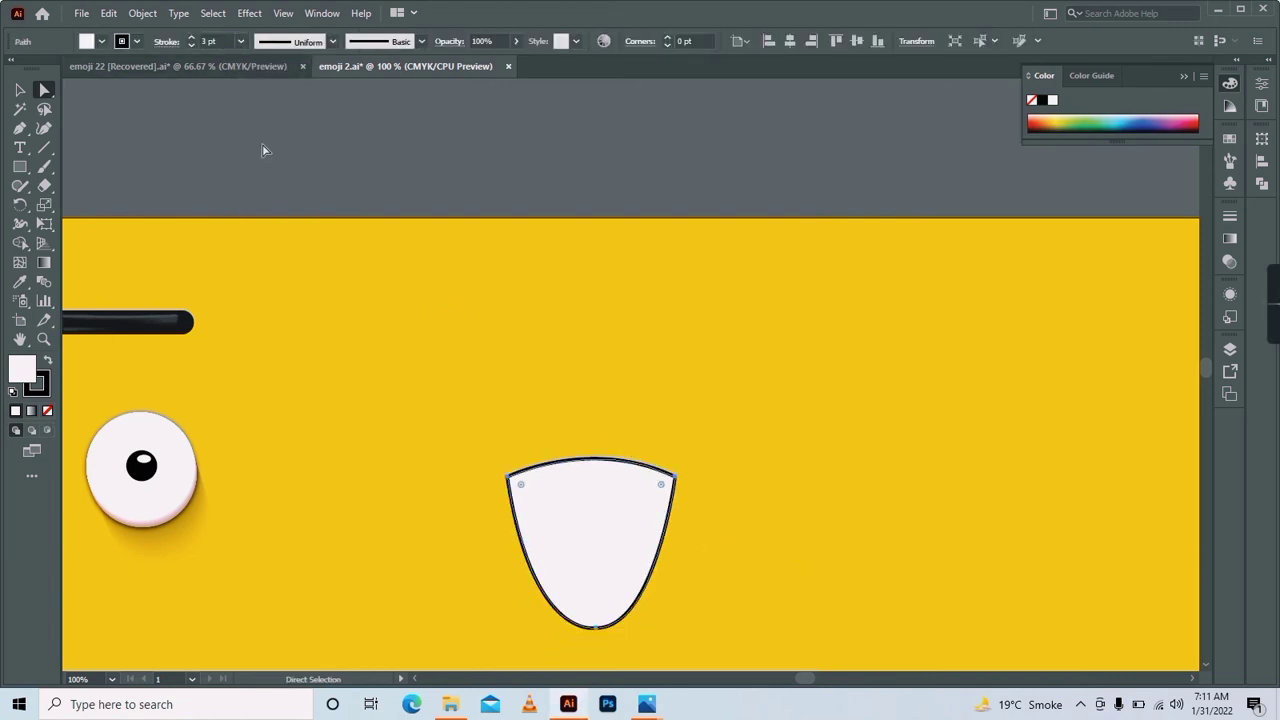
# Fill the mouth with a purple swatch darkened in the Color Picker.
pyautogui.click(1229, 139)
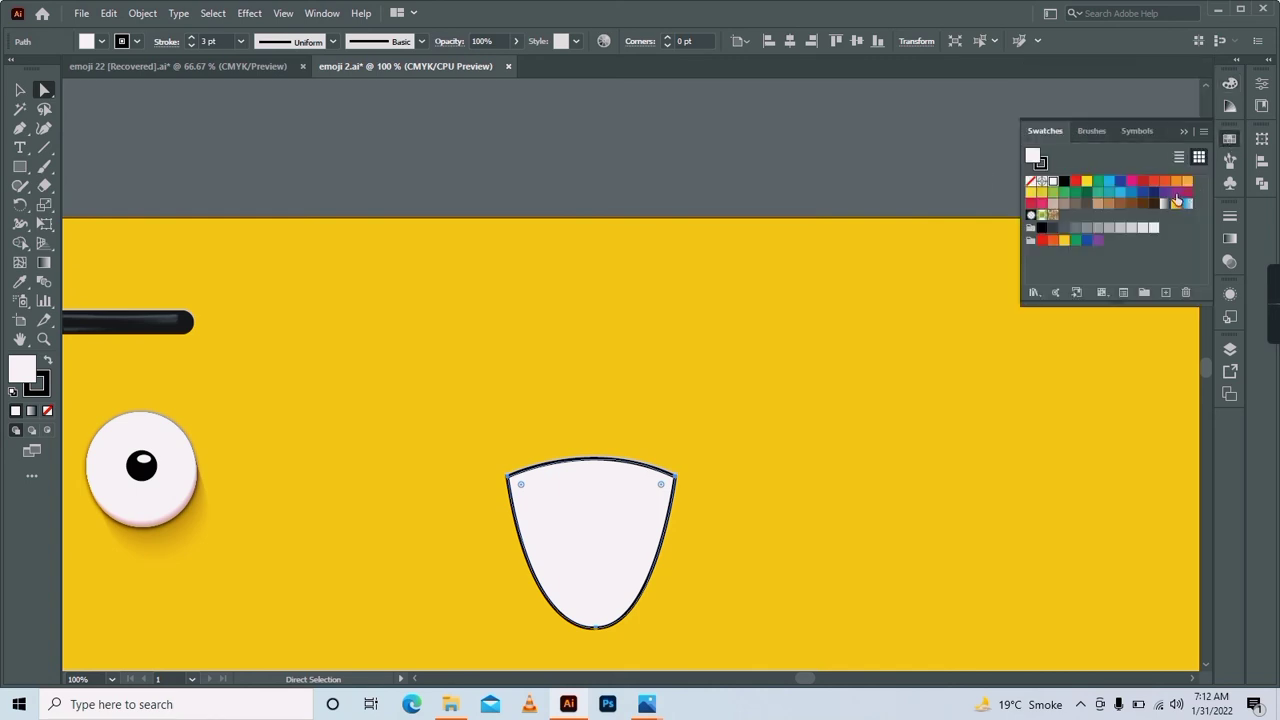
pyautogui.click(1176, 193)
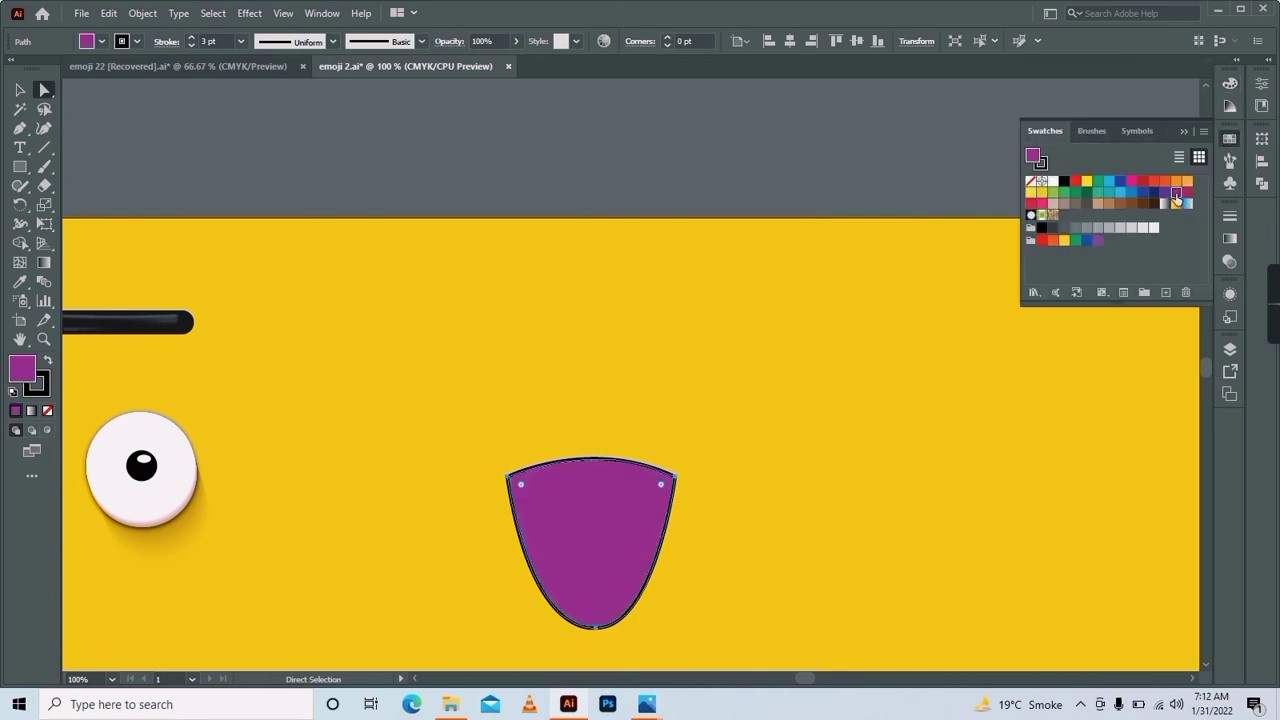
pyautogui.doubleClick(33, 372)
pyautogui.click(602, 359)
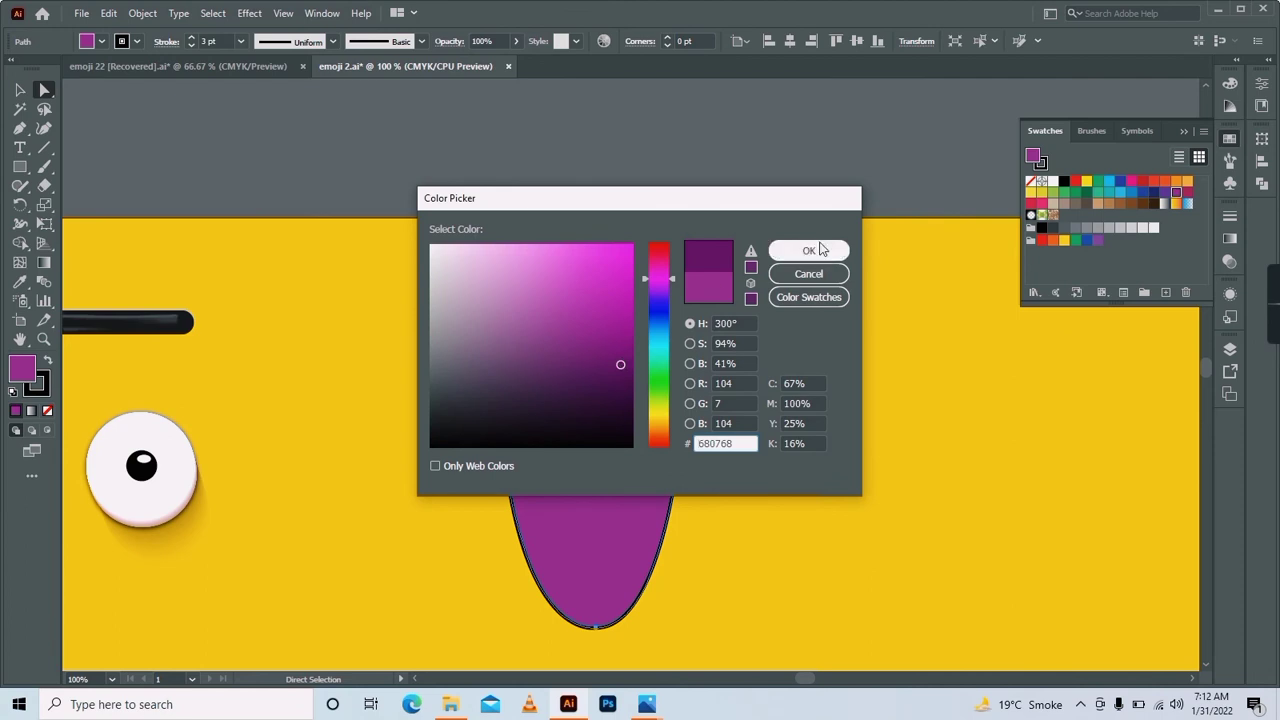
pyautogui.click(822, 251)
pyautogui.click(20, 92)
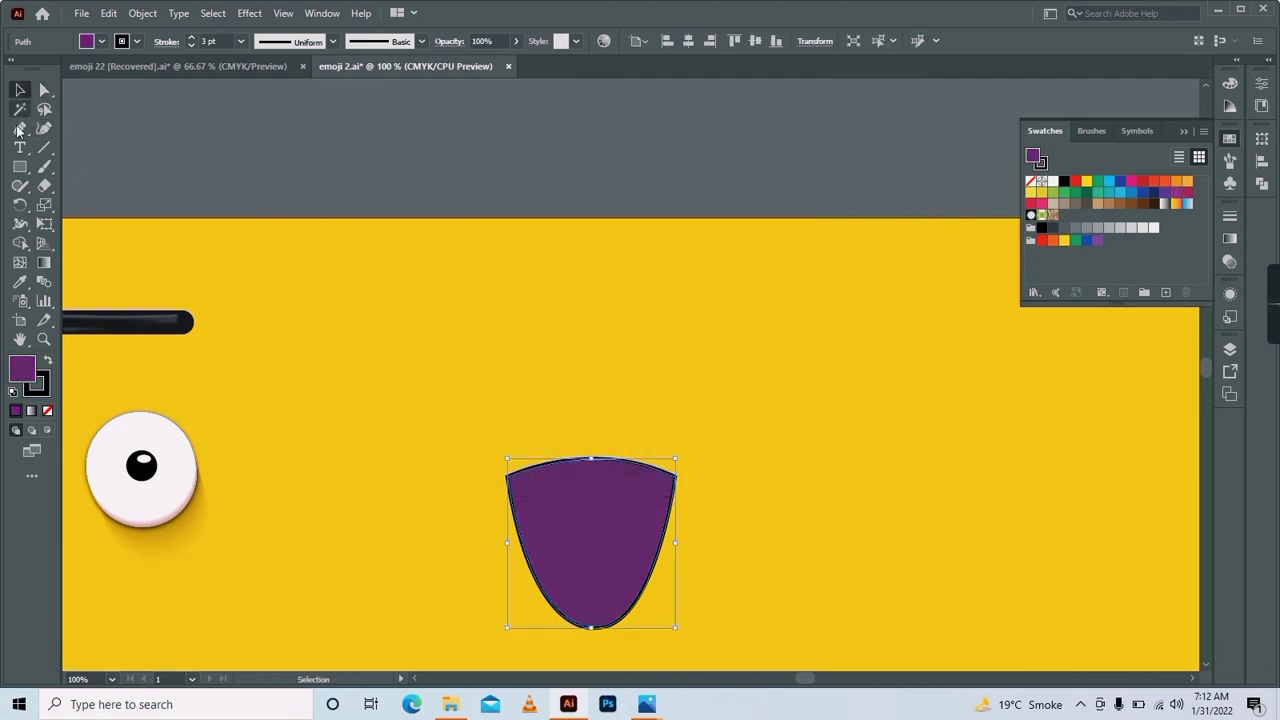
# Draw a white, outline-free teeth shape inside the top of the mouth.
pyautogui.click(20, 128)
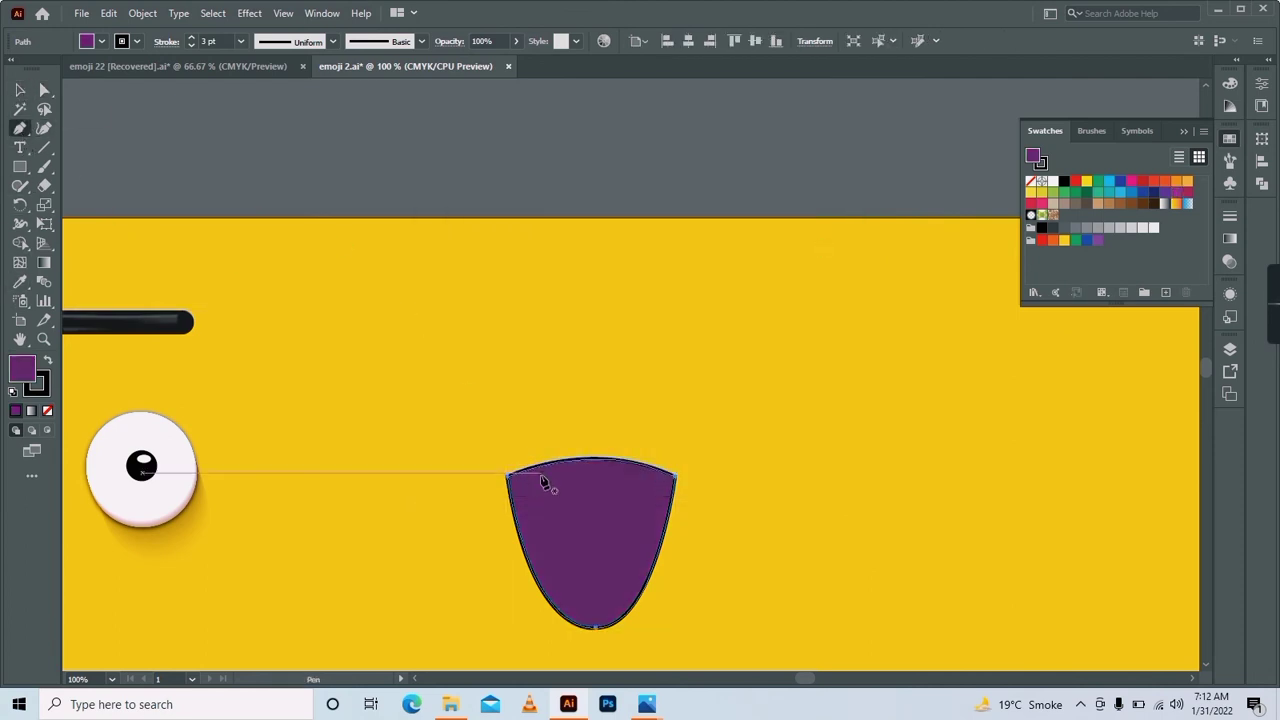
pyautogui.click(543, 479)
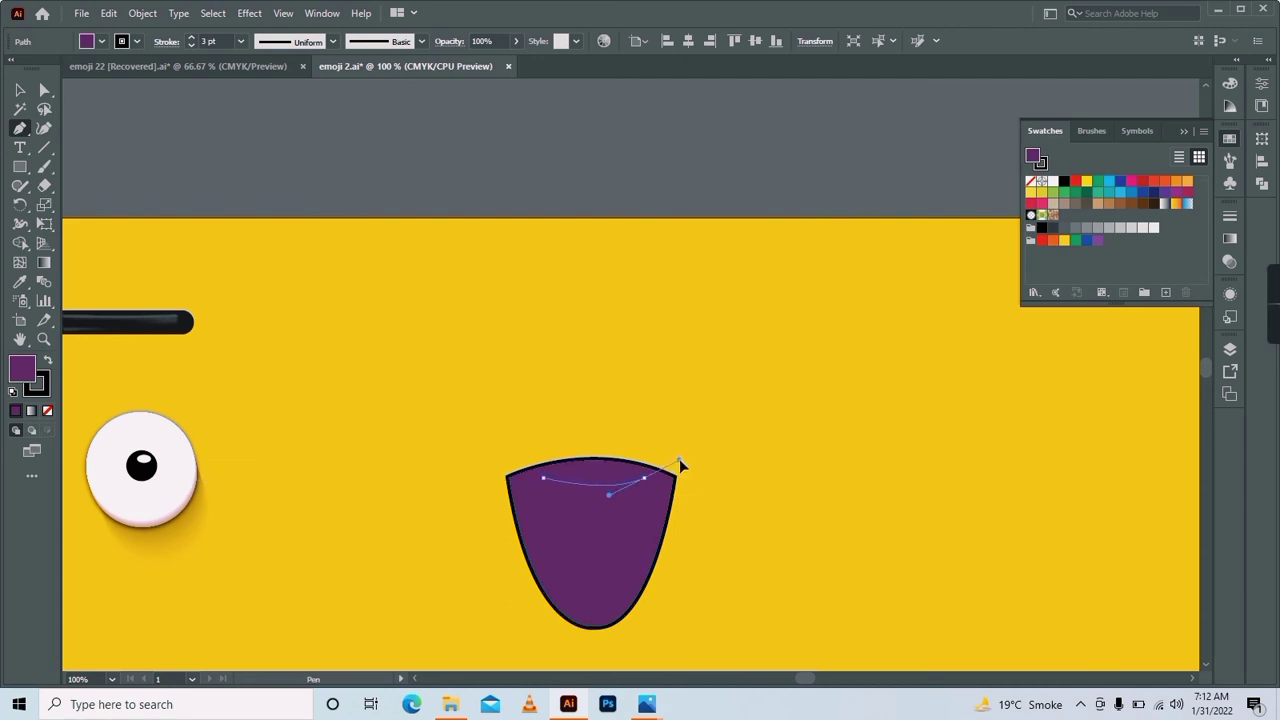
pyautogui.moveTo(686, 464); pyautogui.dragTo(684, 462)
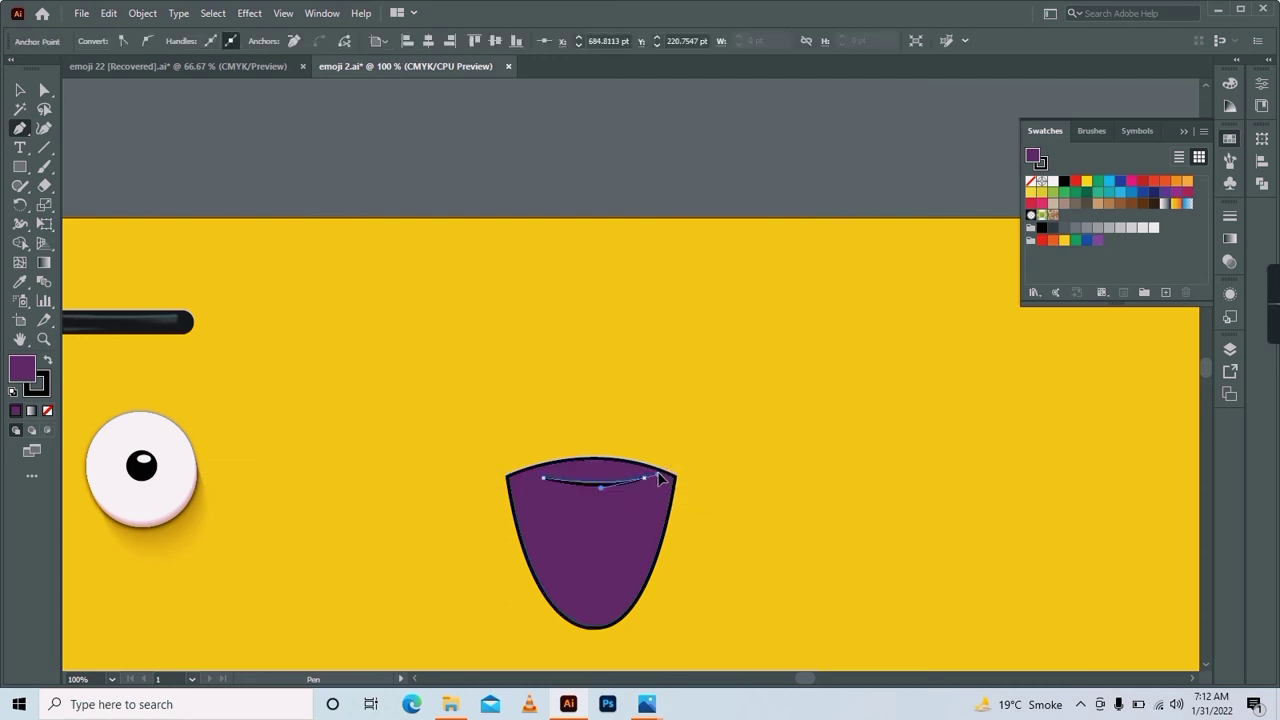
pyautogui.moveTo(535, 476); pyautogui.dragTo(437, 500)
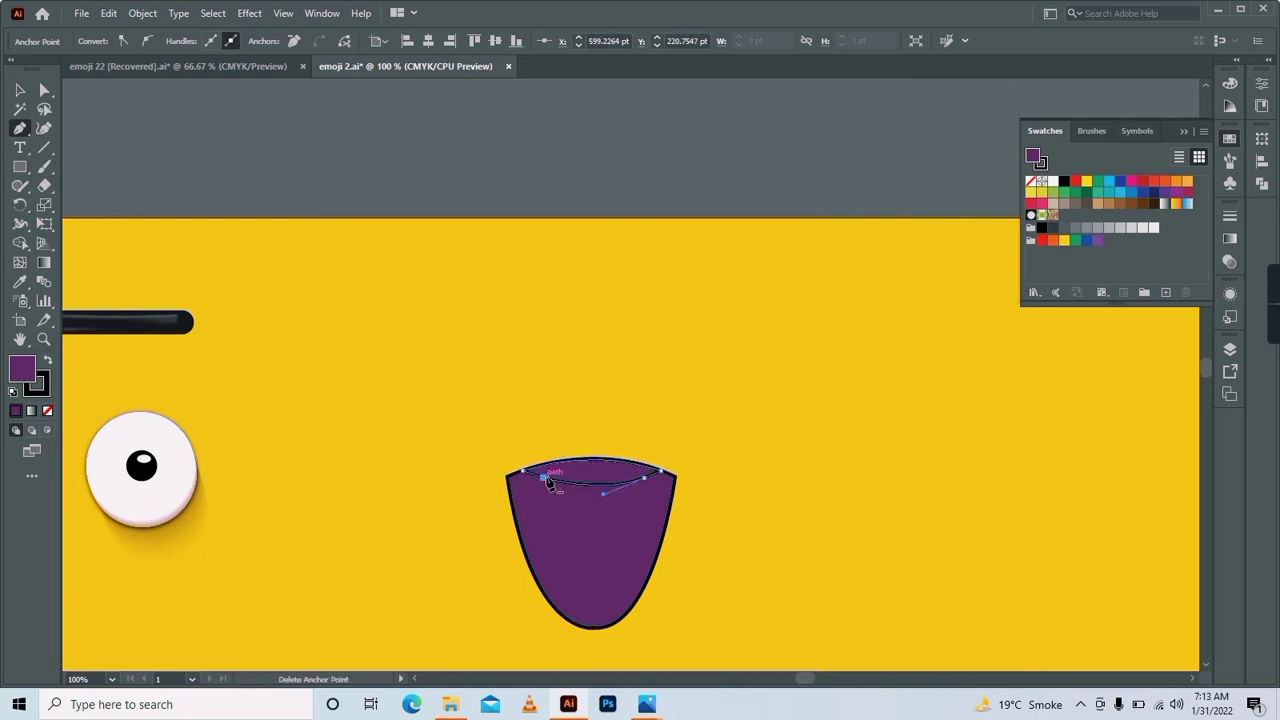
pyautogui.moveTo(453, 502); pyautogui.dragTo(552, 480)
pyautogui.click(30, 384)
pyautogui.press('/')
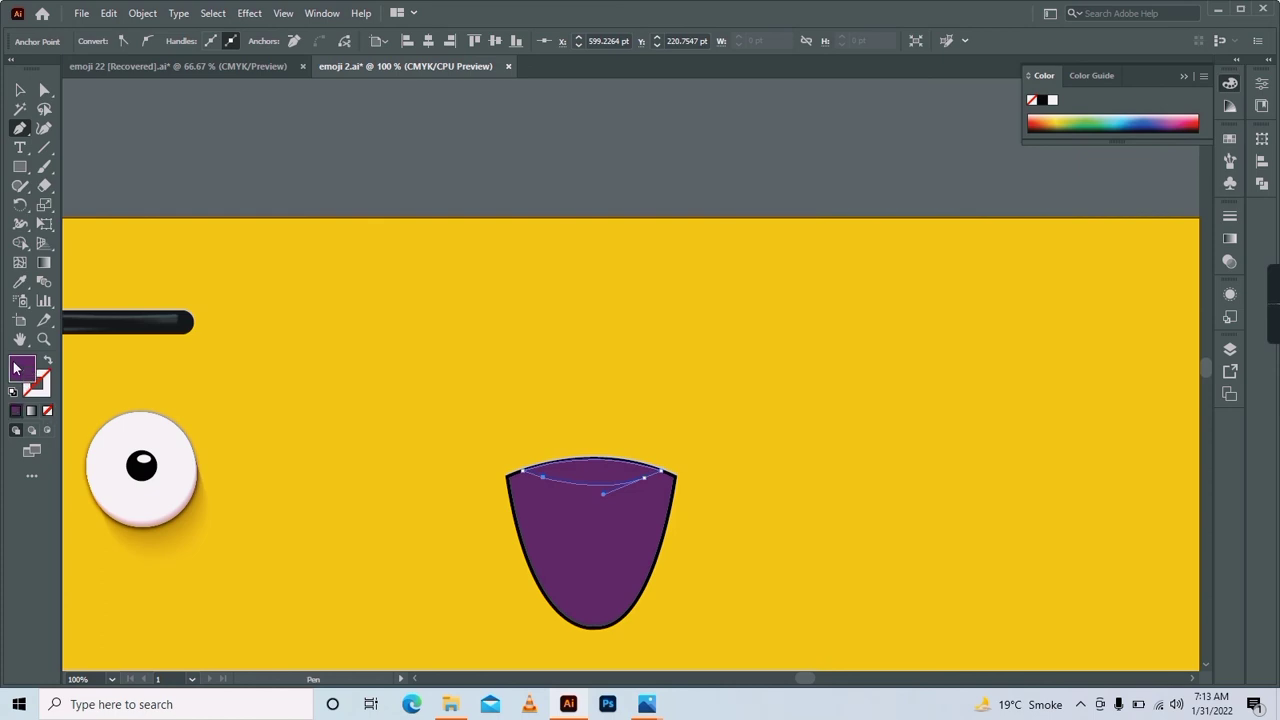
pyautogui.click(1238, 140)
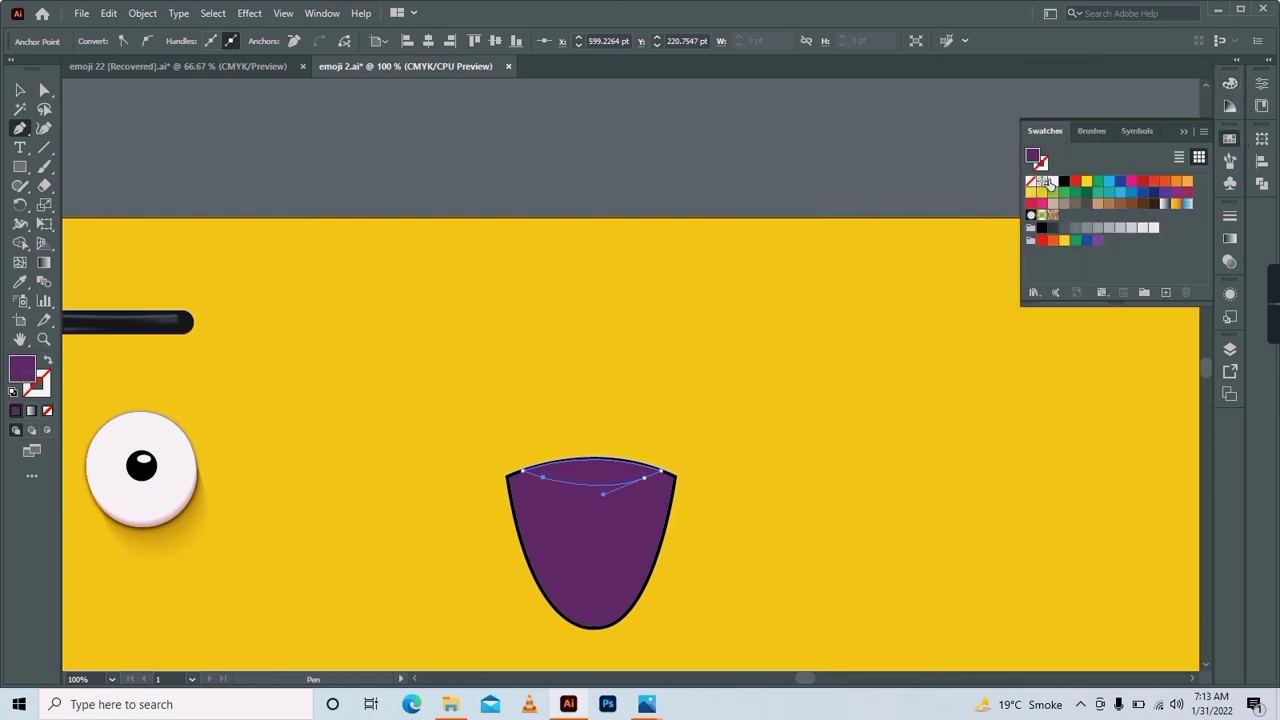
pyautogui.click(1048, 180)
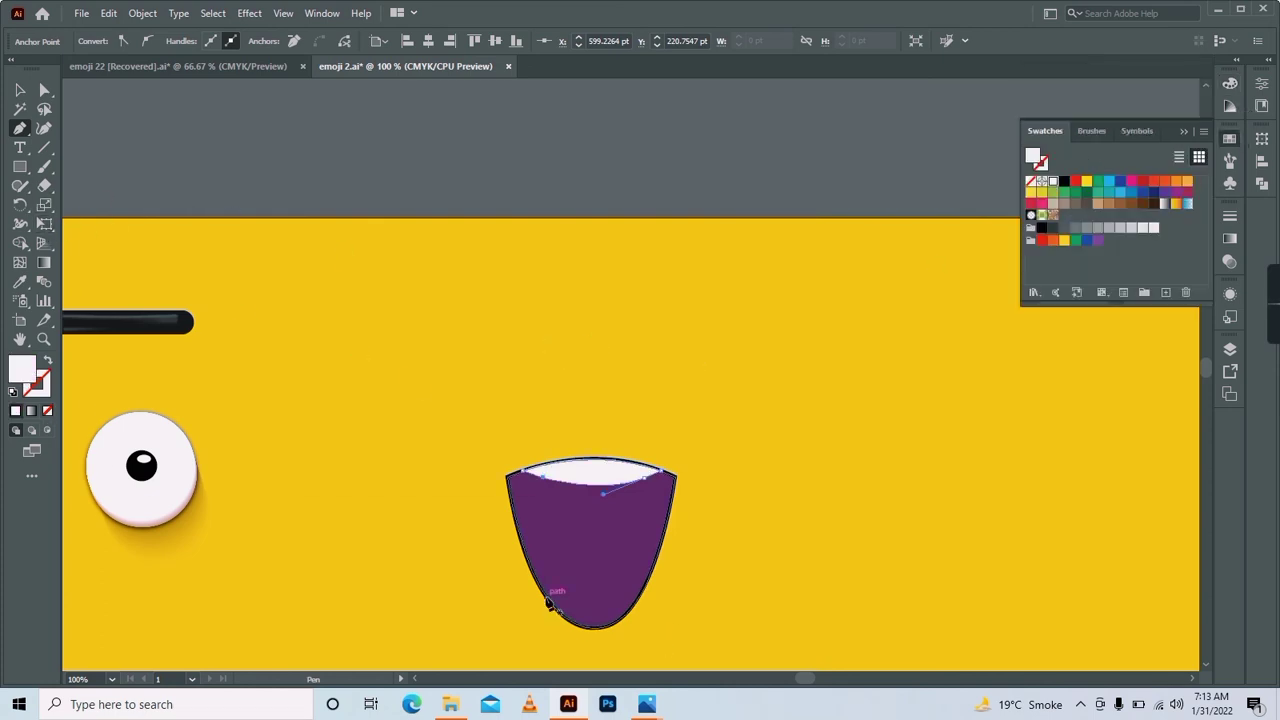
# Draw a curved tongue shape across the mouth's bottom and fill it dark red.
pyautogui.click(537, 579)
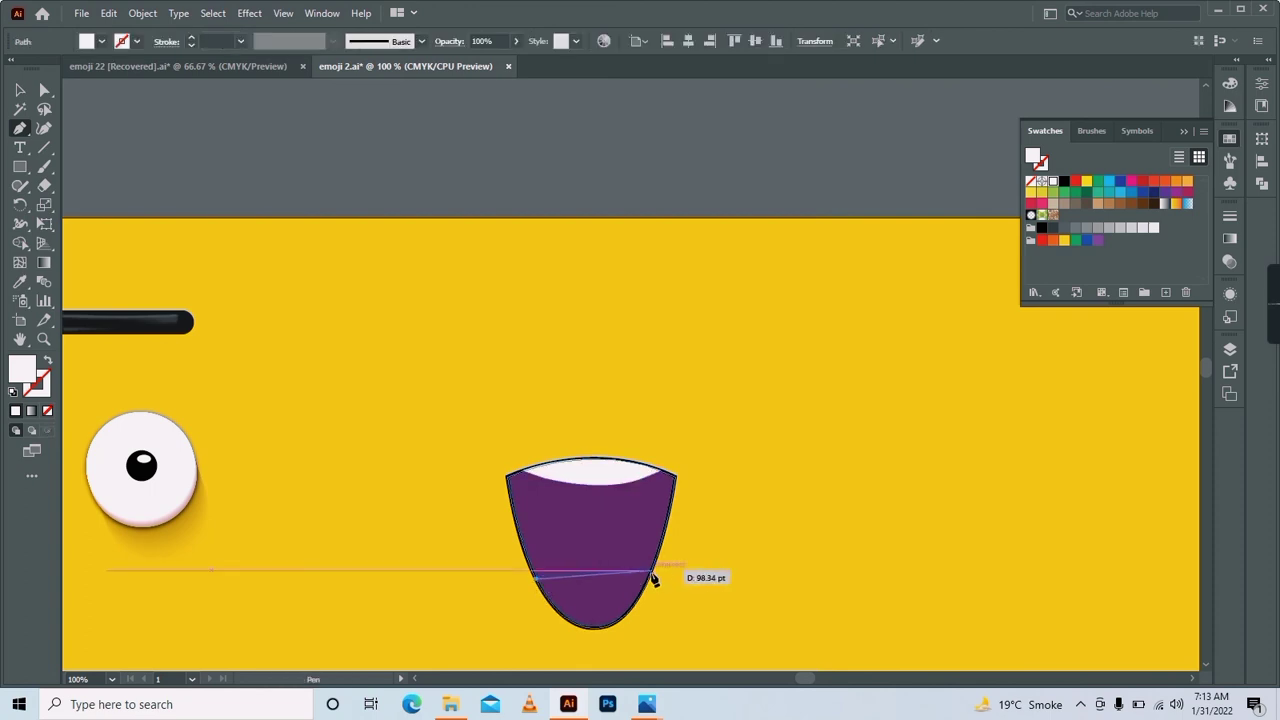
pyautogui.moveTo(648, 579); pyautogui.dragTo(717, 640)
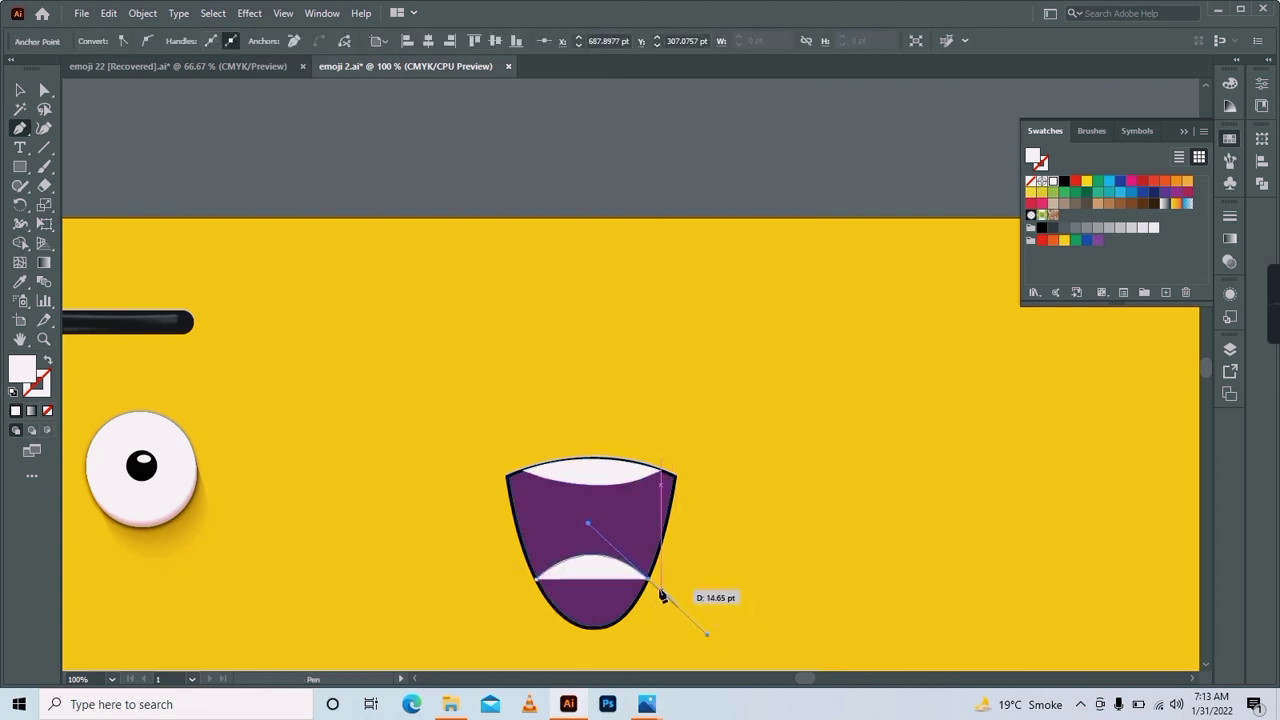
pyautogui.moveTo(596, 627); pyautogui.dragTo(570, 634)
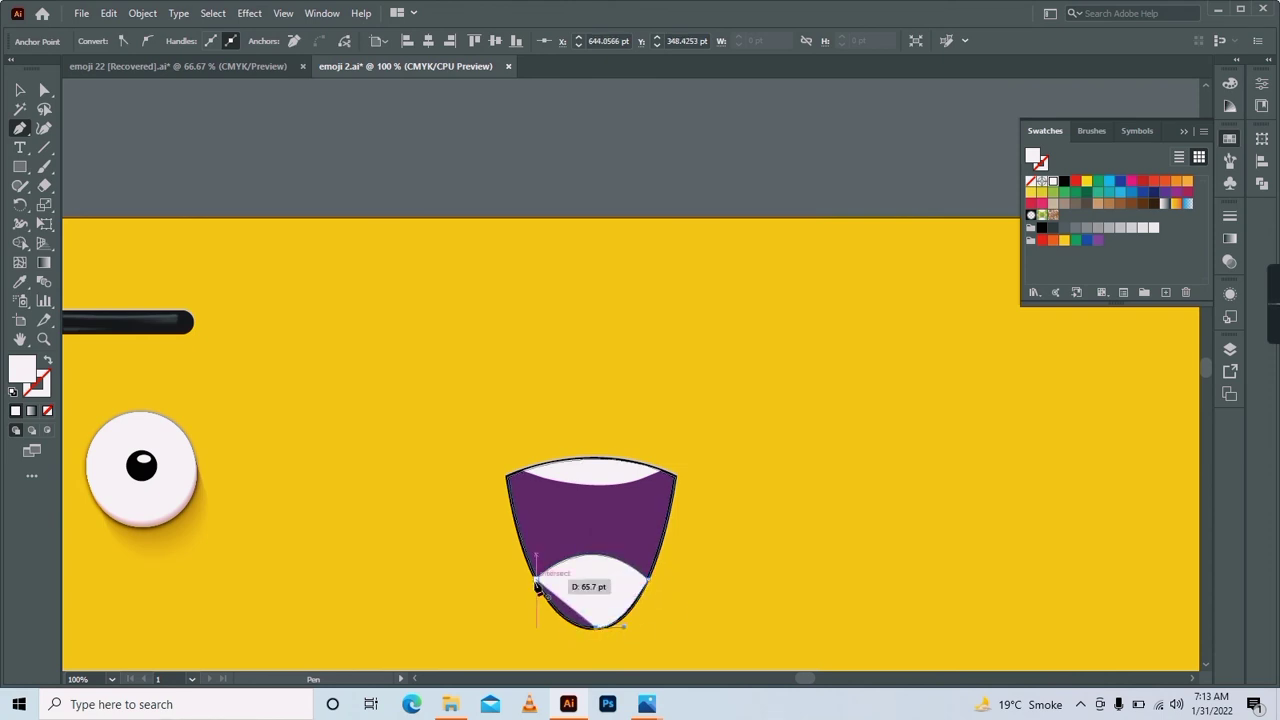
pyautogui.moveTo(537, 578); pyautogui.dragTo(510, 533)
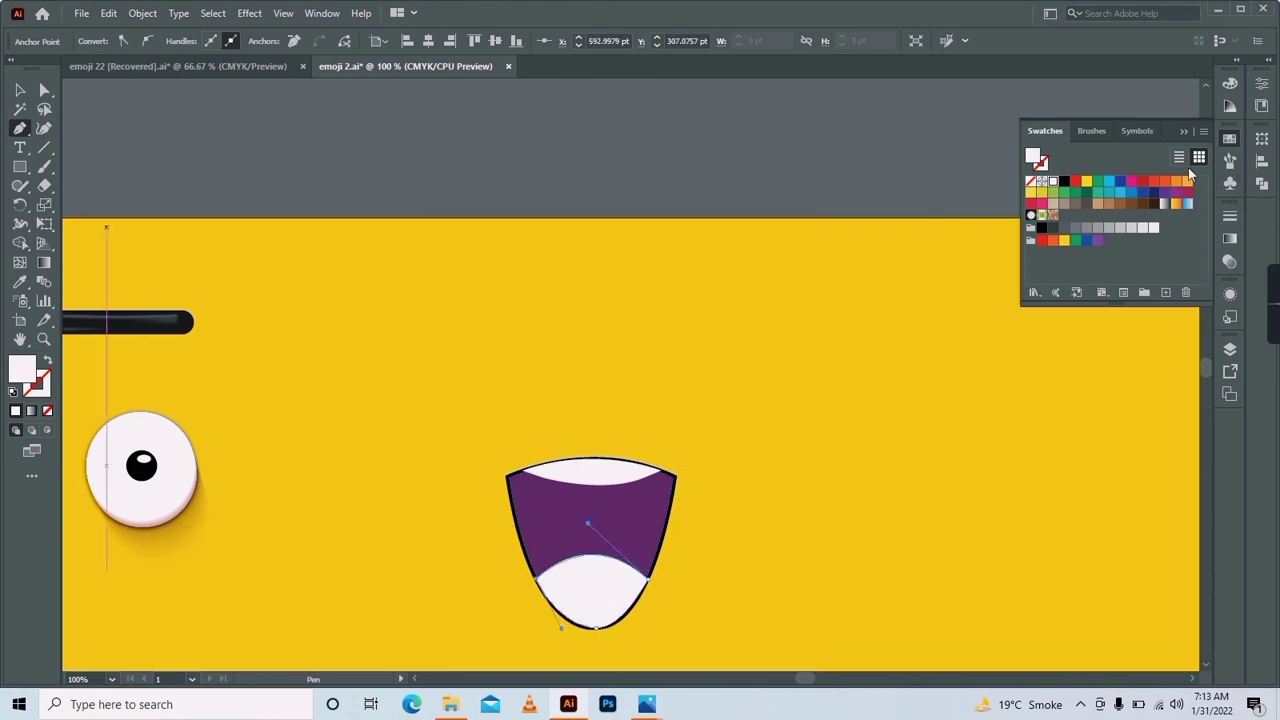
pyautogui.click(1155, 182)
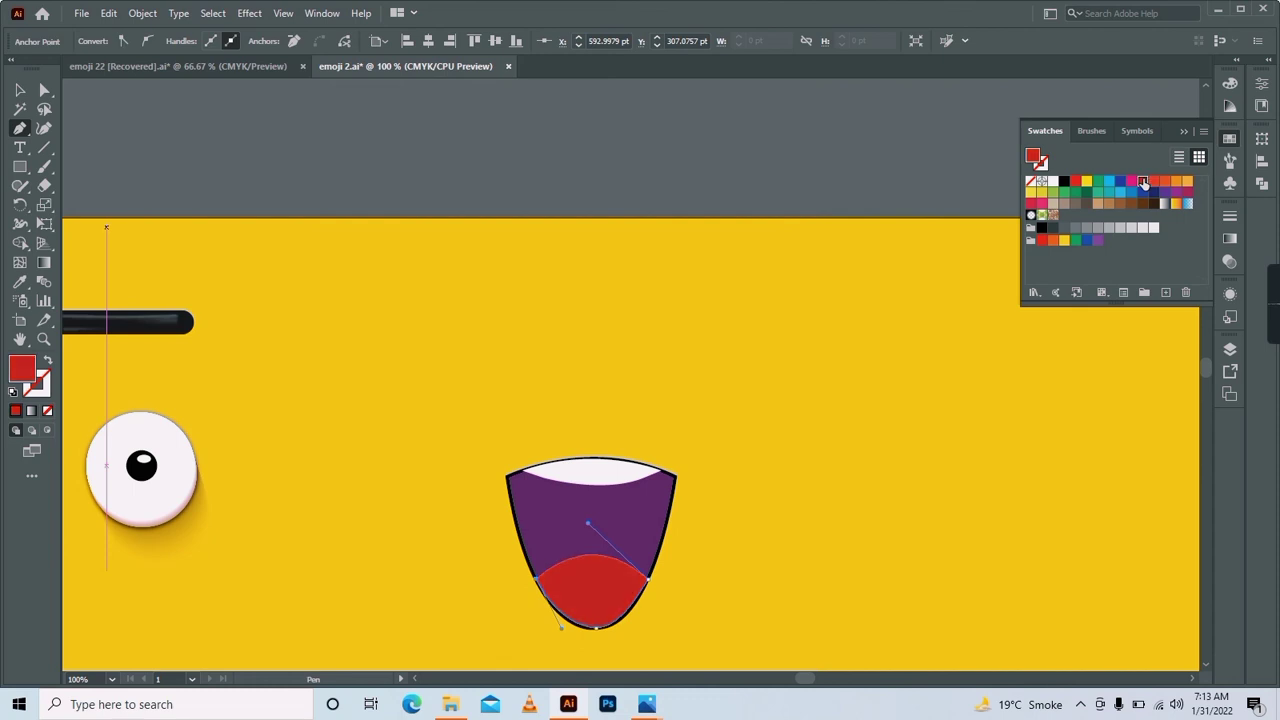
pyautogui.click(1146, 184)
pyautogui.hotkey('ctrl', 'shift', 'a')
pyautogui.click(44, 339)
# Zoom out and drag the mouth lower on the face.
pyautogui.keyDown('alt'); pyautogui.click(716, 419); pyautogui.keyUp('alt')
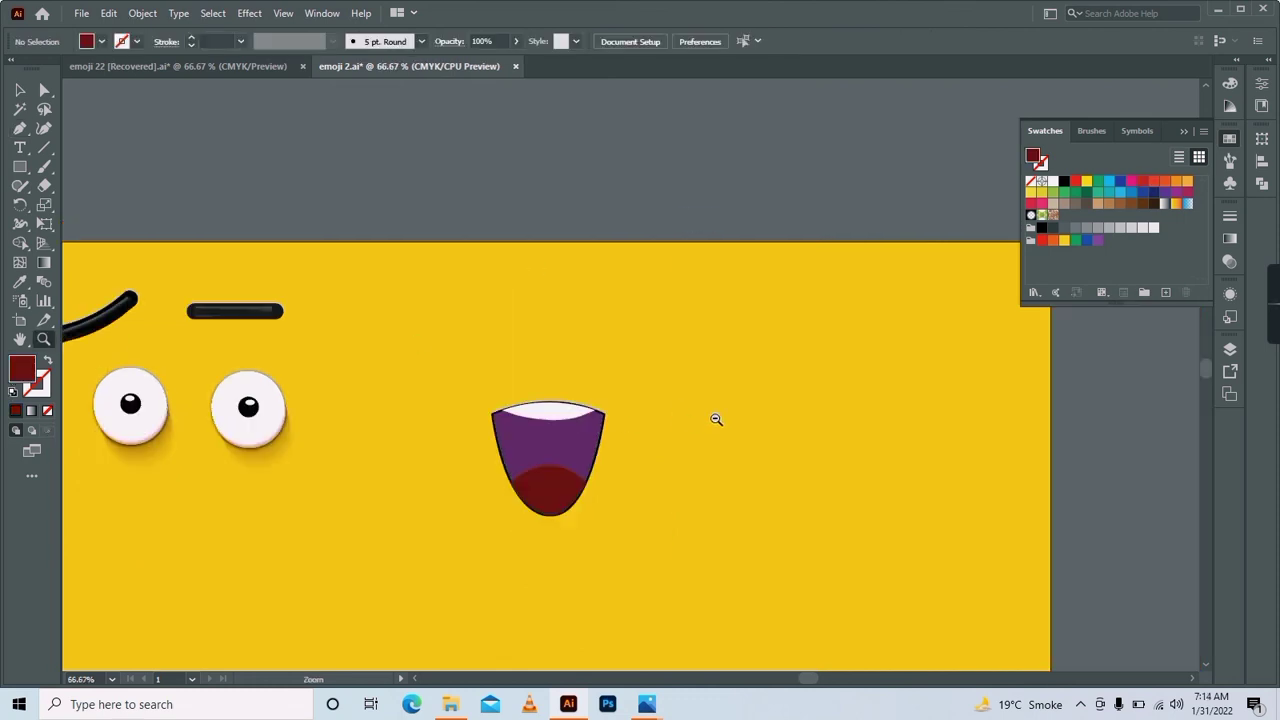
pyautogui.keyDown('alt'); pyautogui.click(521, 481); pyautogui.keyUp('alt')
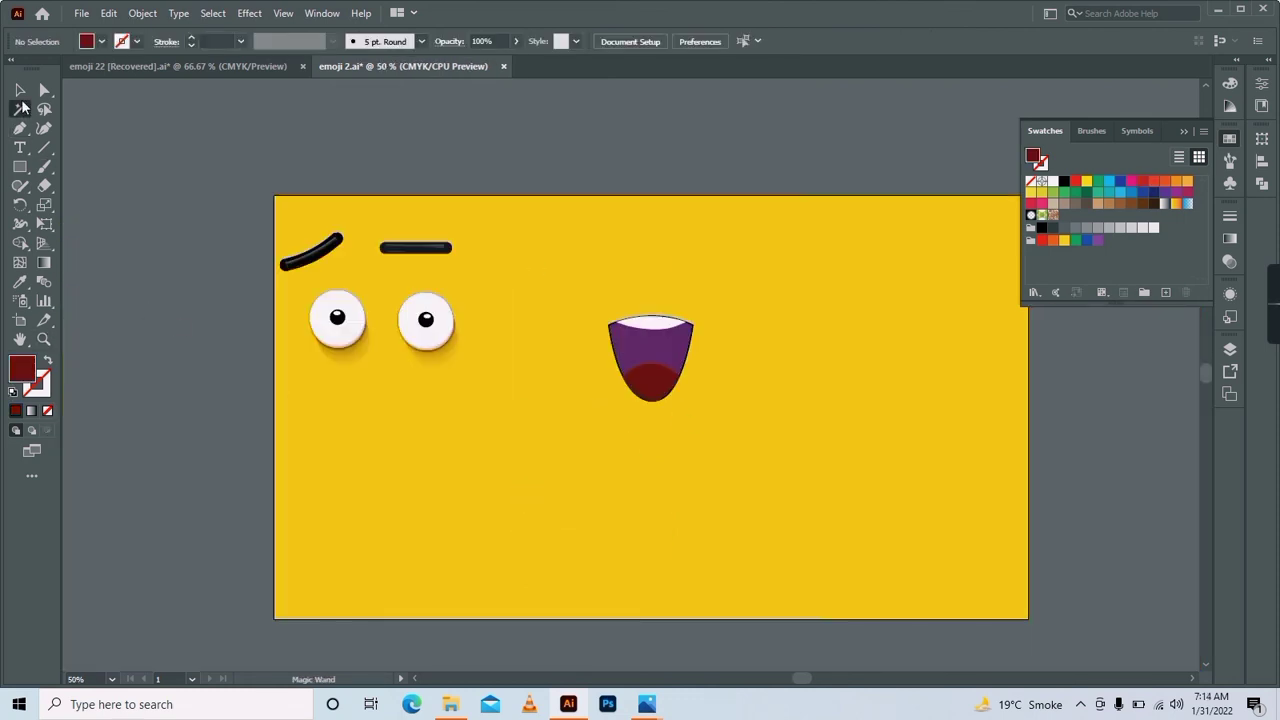
pyautogui.click(20, 90)
pyautogui.moveTo(685, 365); pyautogui.dragTo(639, 481)
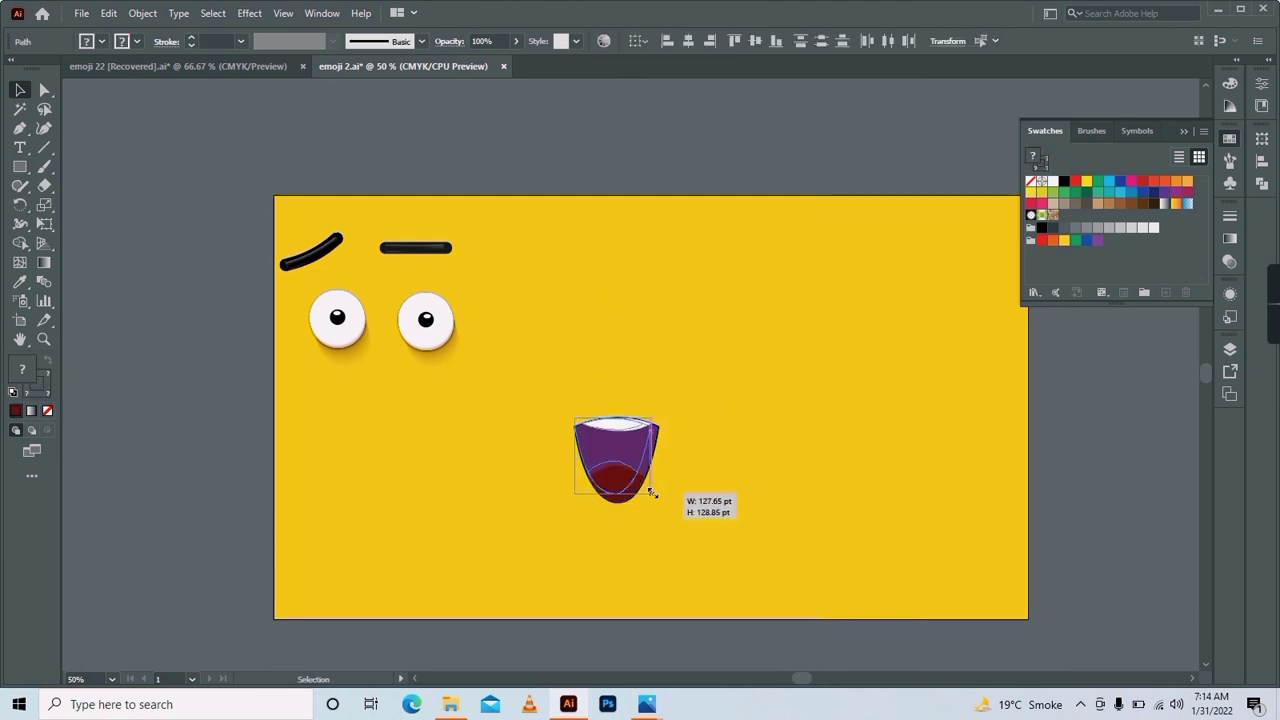
pyautogui.click(639, 619)
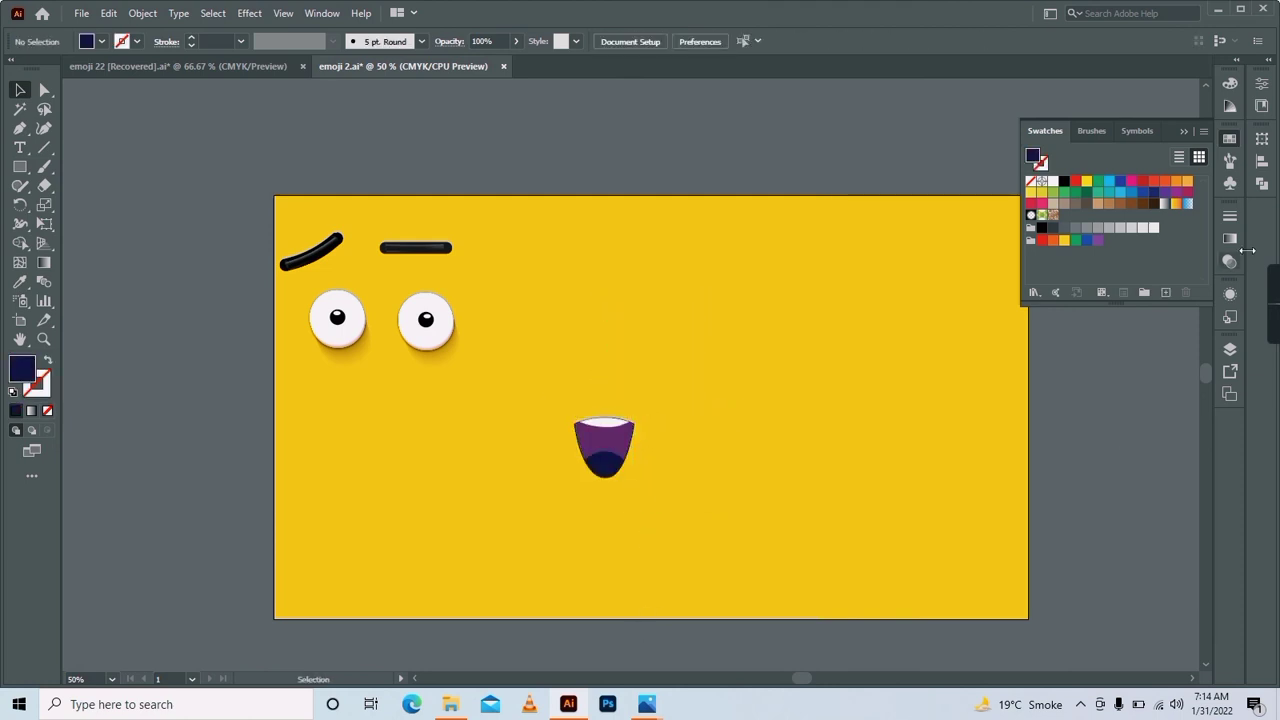
# Select the yellow background rectangle in the Layers panel and fill it purple.
pyautogui.click(1229, 349)
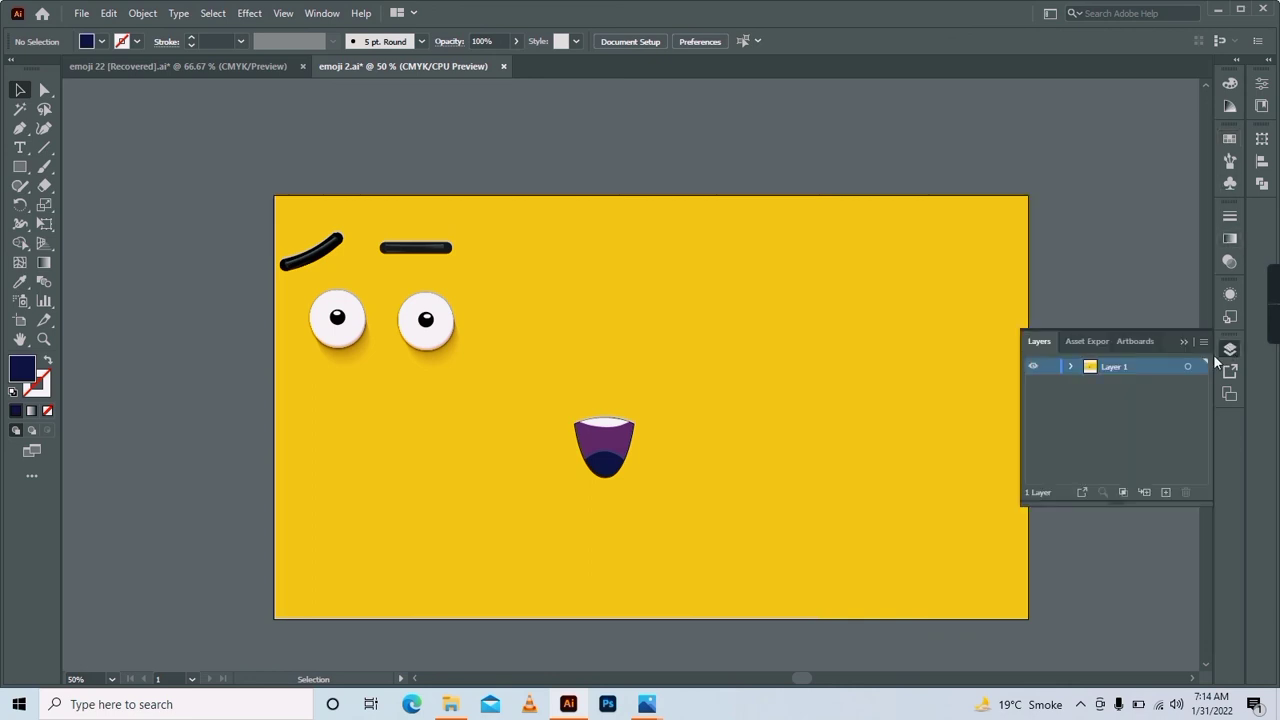
pyautogui.click(1069, 367)
pyautogui.scroll(-2, 1204, 398)
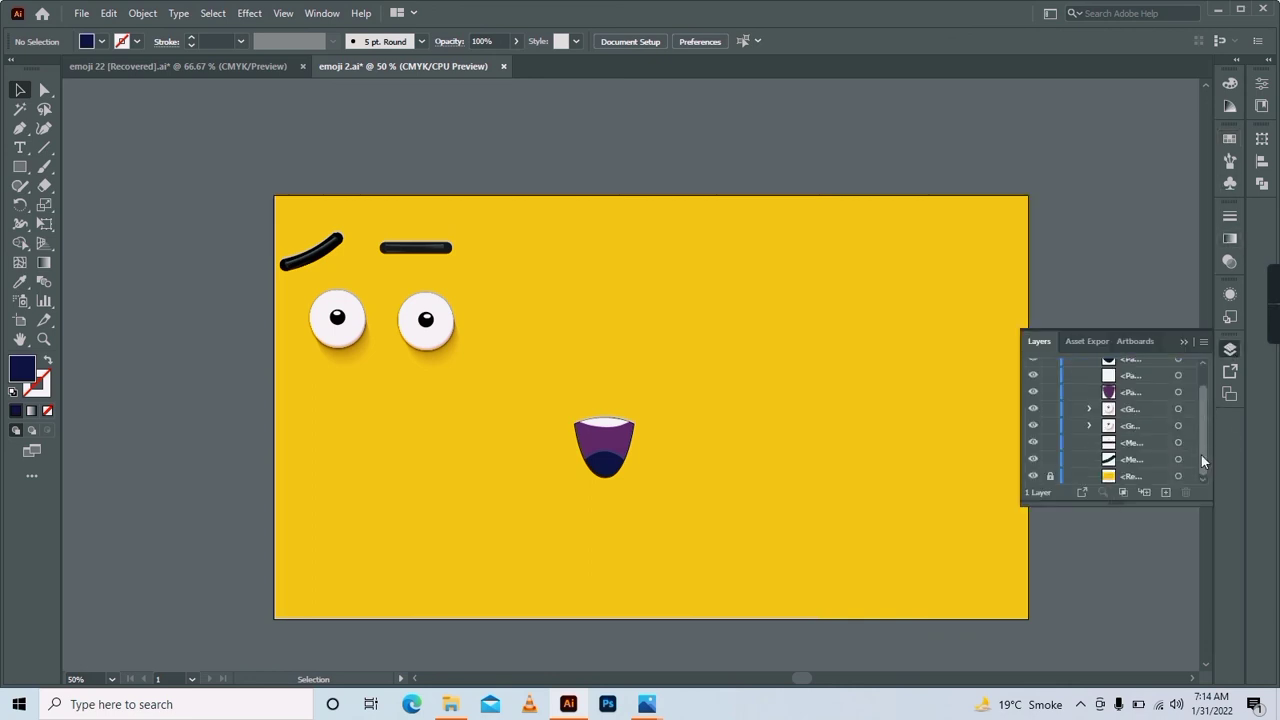
pyautogui.click(878, 454)
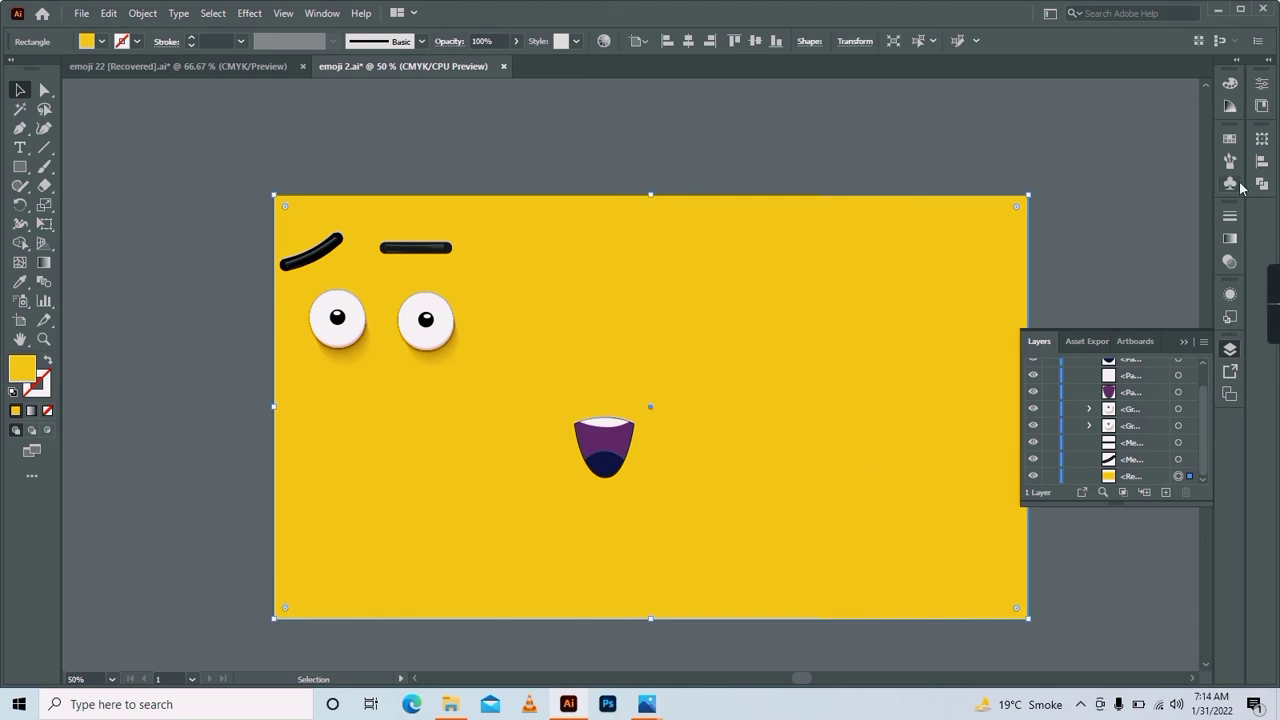
pyautogui.click(1231, 137)
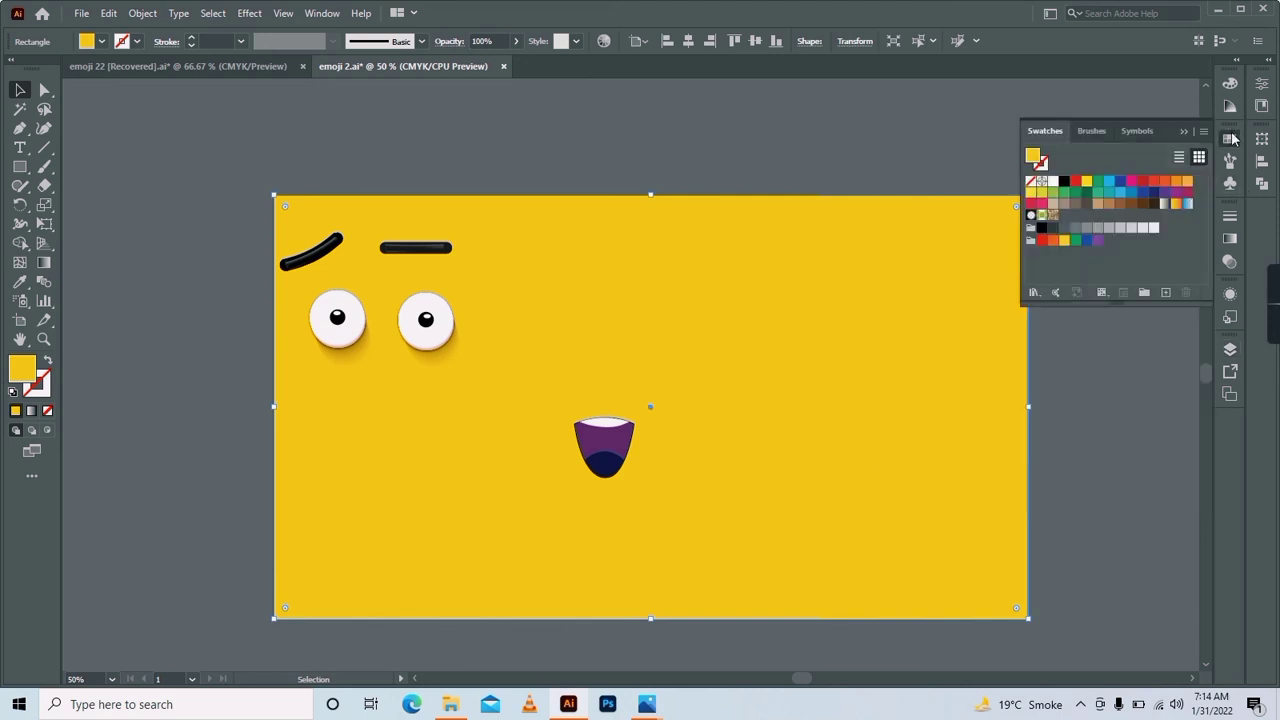
pyautogui.click(1177, 193)
pyautogui.click(205, 141)
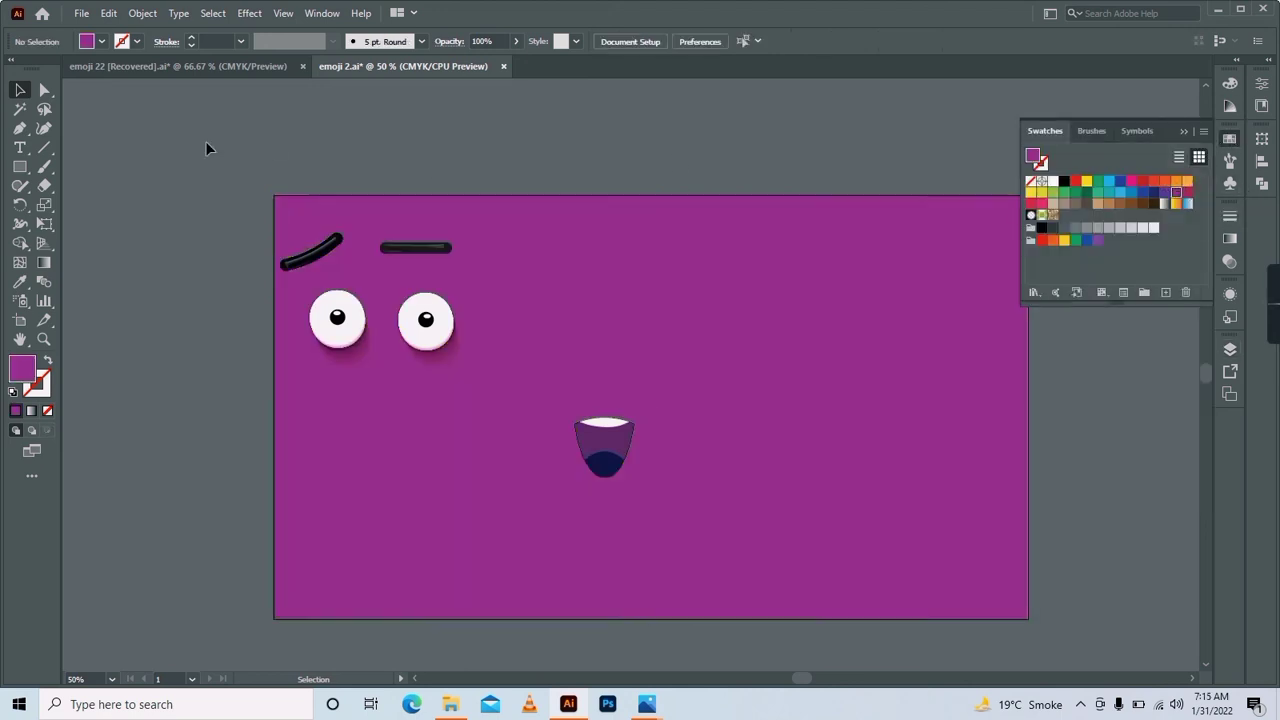
pyautogui.click(773, 497)
# Shift the mouth down-right and move the eyes and eyebrows to the centre.
pyautogui.hotkey('ctrl', '2')
pyautogui.click(604, 450)
pyautogui.moveTo(612, 450); pyautogui.dragTo(642, 483)
pyautogui.moveTo(258, 202); pyautogui.dragTo(466, 376)
pyautogui.moveTo(426, 320); pyautogui.dragTo(660, 381)
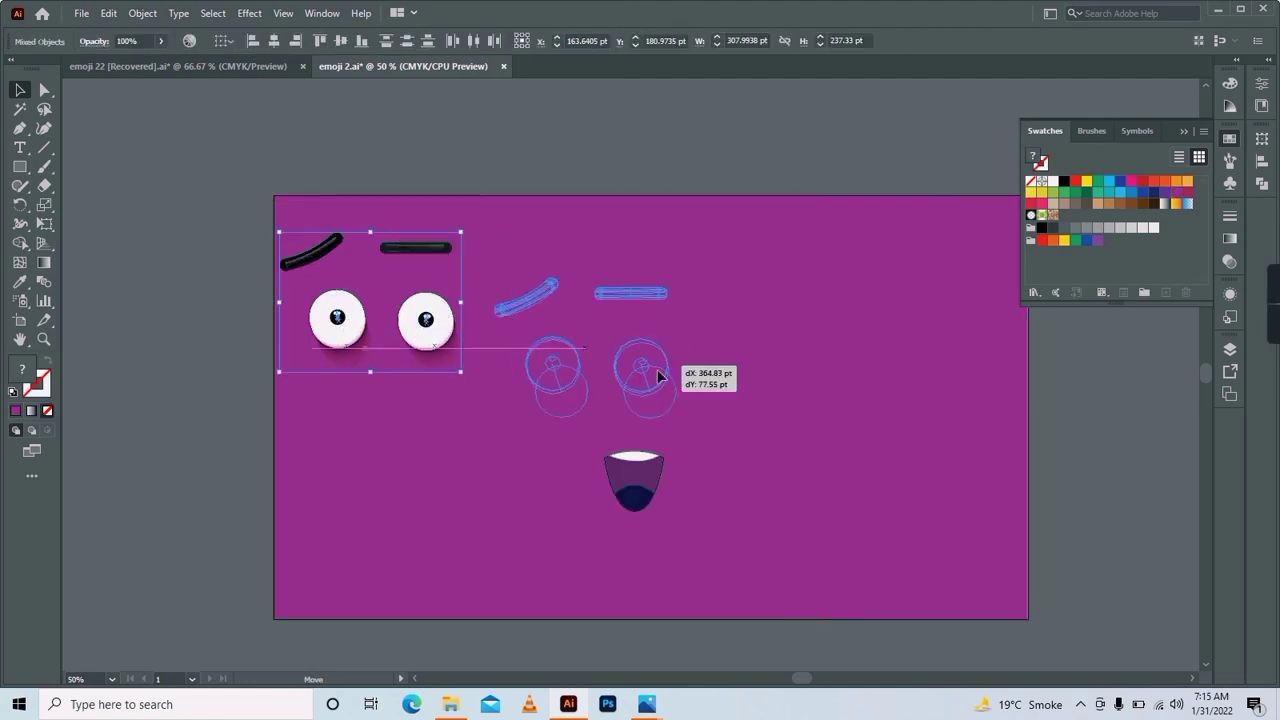
pyautogui.click(734, 584)
pyautogui.moveTo(580, 390); pyautogui.dragTo(660, 395)
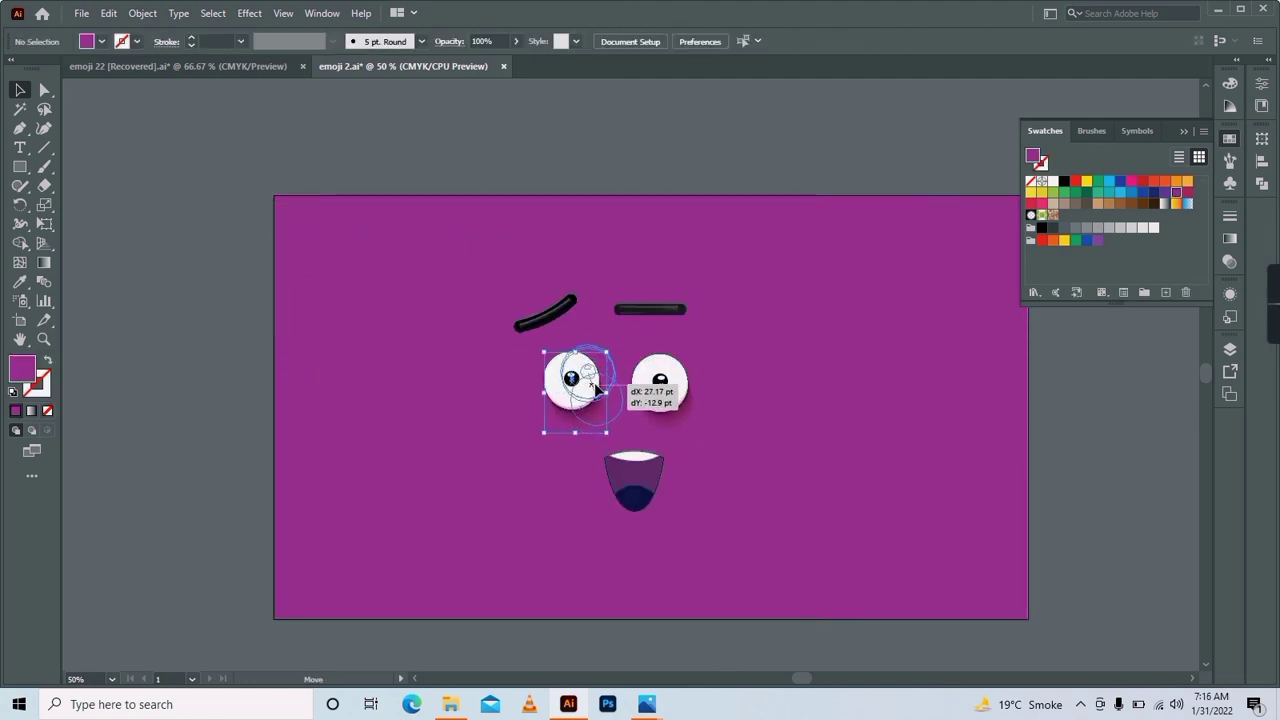
# Lower both eyebrows toward the eyes.
pyautogui.keyDown('shift'); pyautogui.click(545, 314); pyautogui.keyUp('shift')
pyautogui.click(650, 309)
pyautogui.keyDown('shift'); pyautogui.click(545, 314); pyautogui.keyUp('shift')
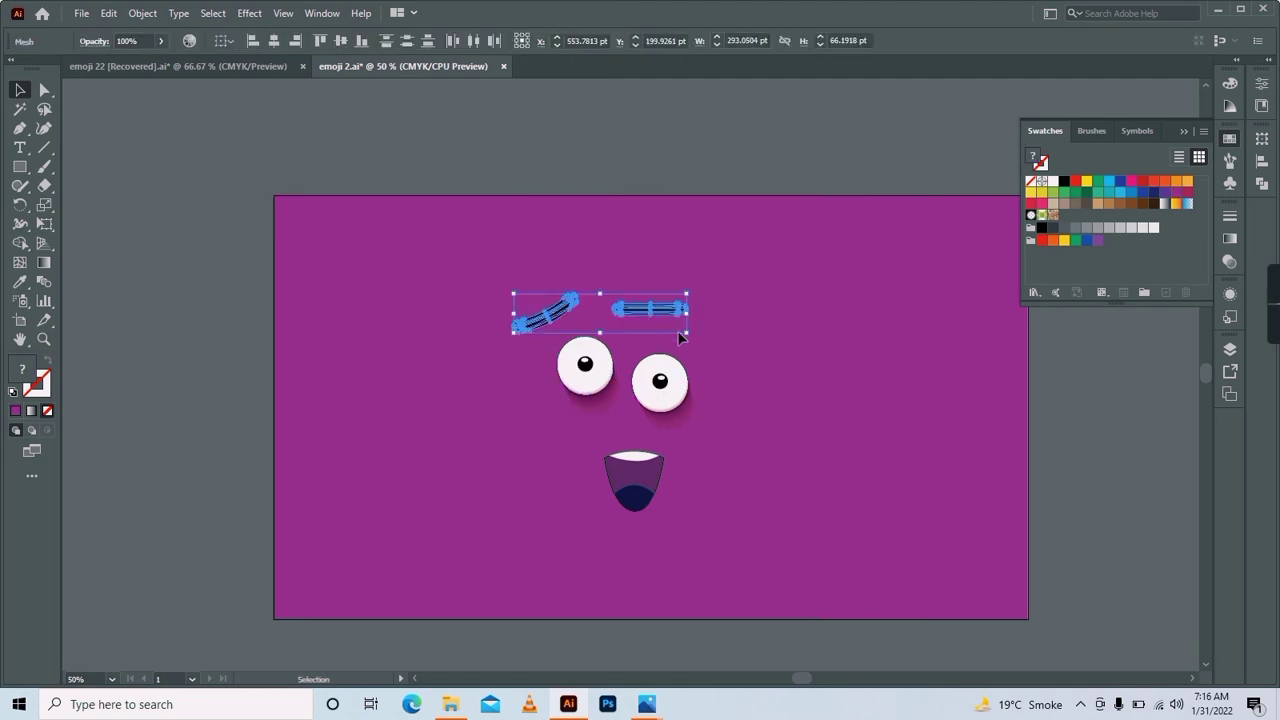
pyautogui.moveTo(683, 330); pyautogui.dragTo(668, 331)
pyautogui.click(666, 177)
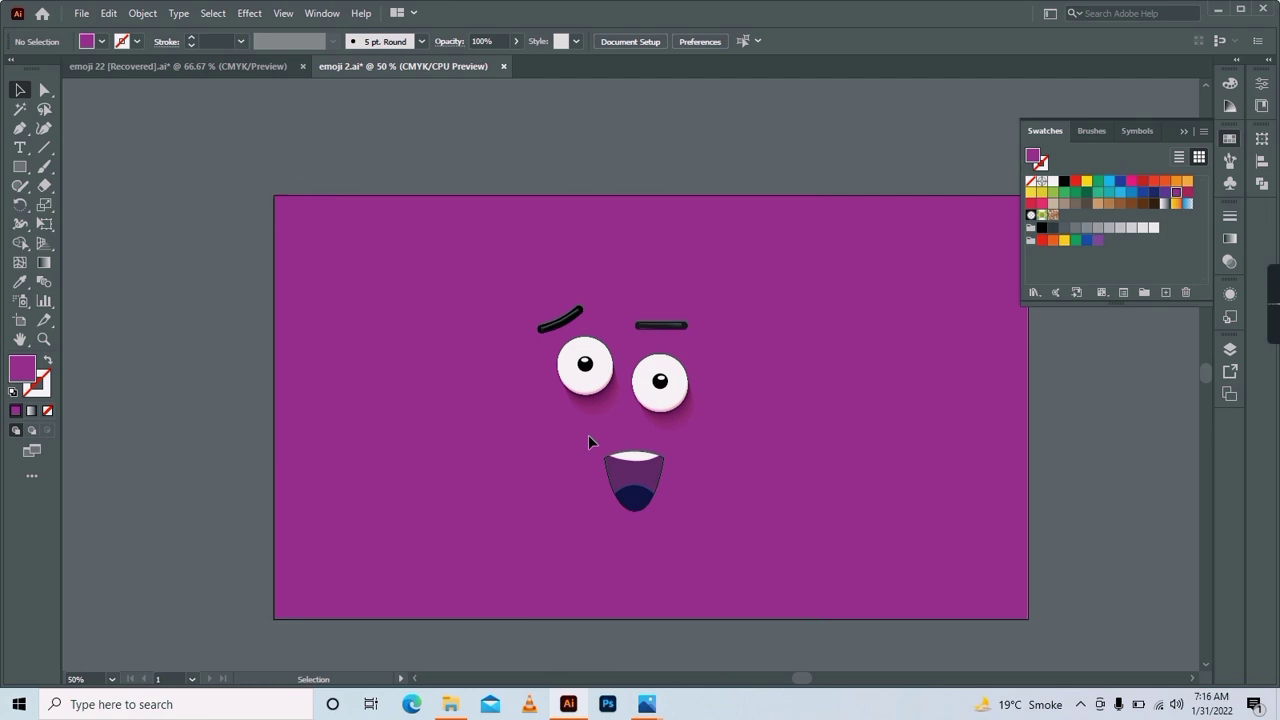
# Darken the mouth fill in the Color Picker.
pyautogui.click(643, 480)
pyautogui.doubleClick(22, 372)
pyautogui.click(826, 246)
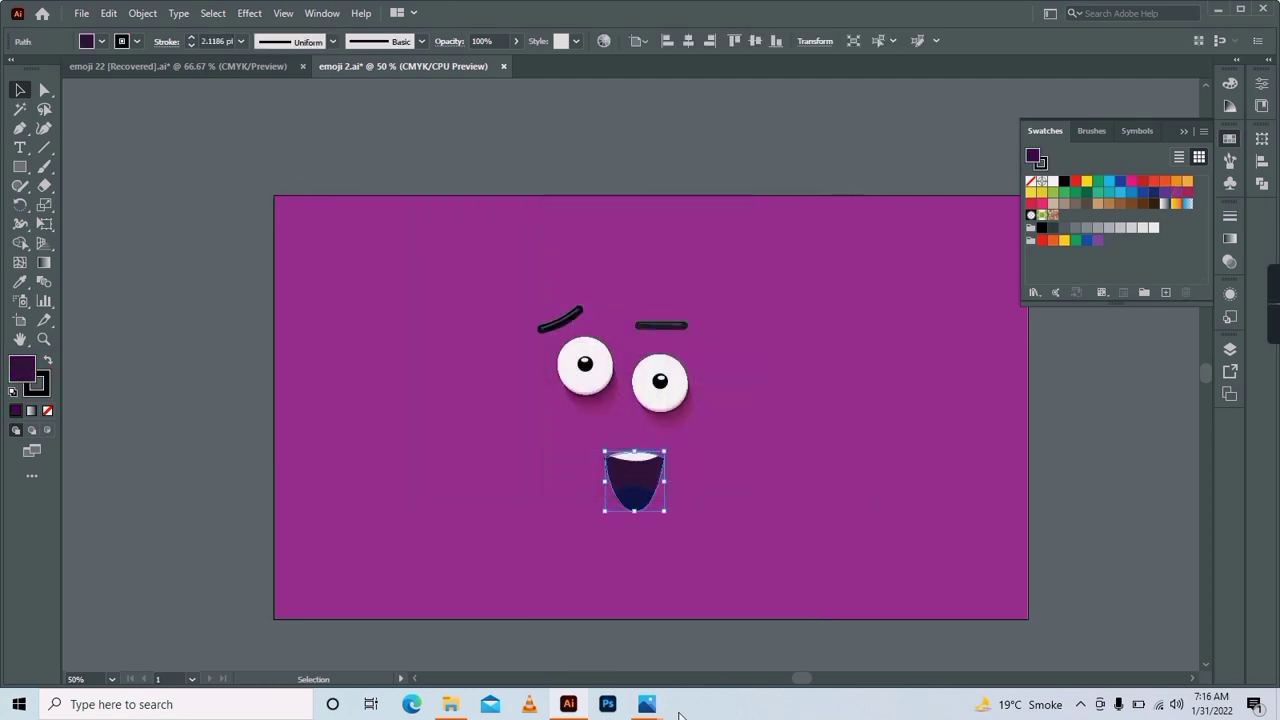
pyautogui.click(544, 524)
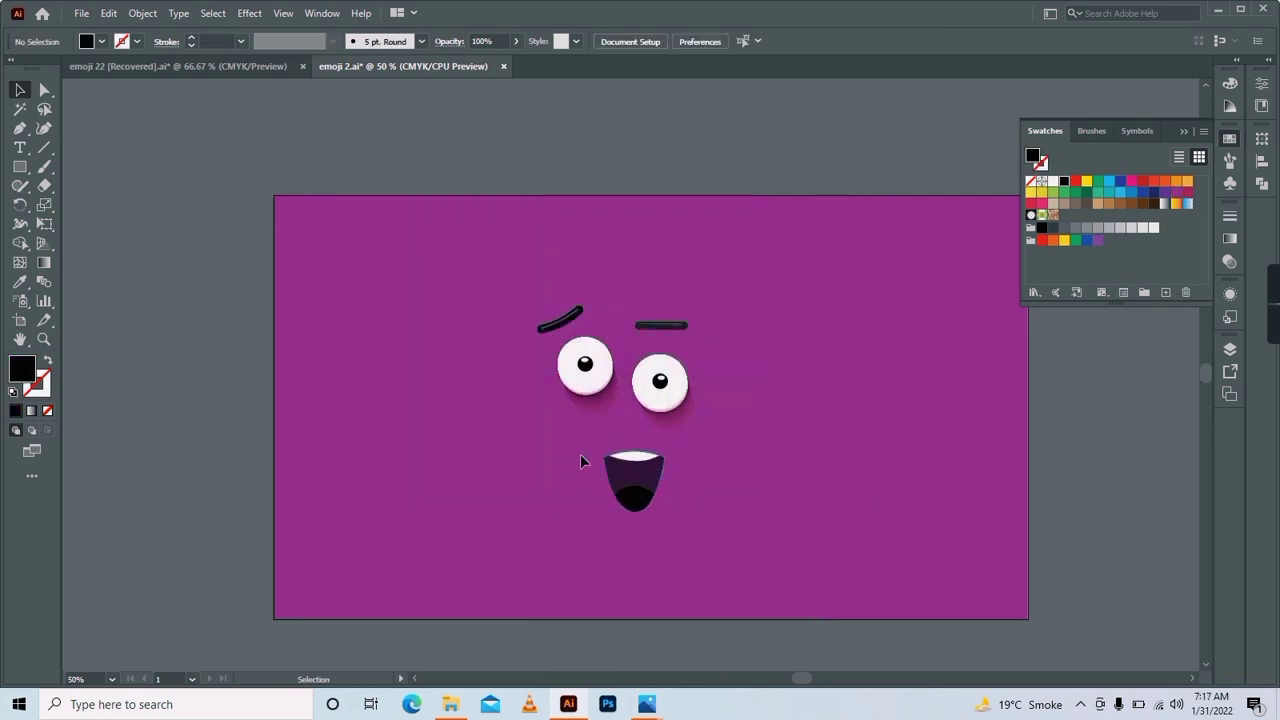
# Move the mouth up slightly and fill the tongue red.
pyautogui.moveTo(625, 480); pyautogui.dragTo(625, 460)
pyautogui.click(625, 478)
pyautogui.click(1143, 181)
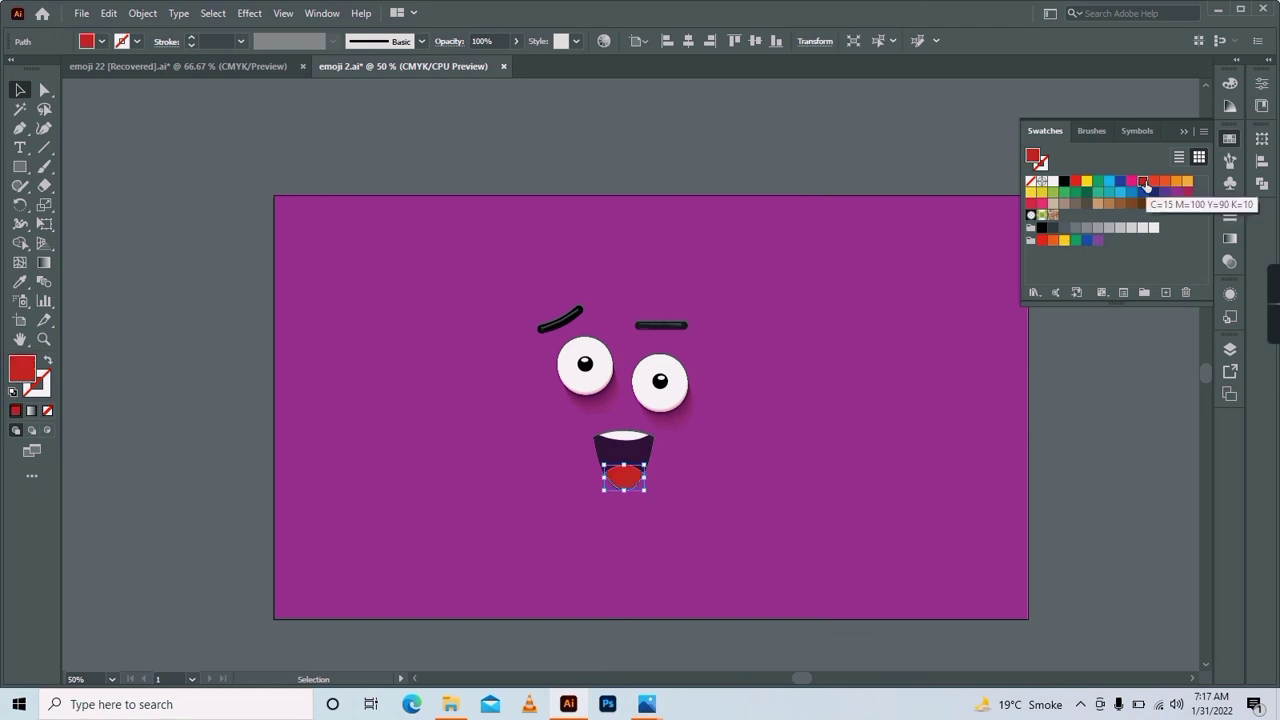
pyautogui.click(1065, 414)
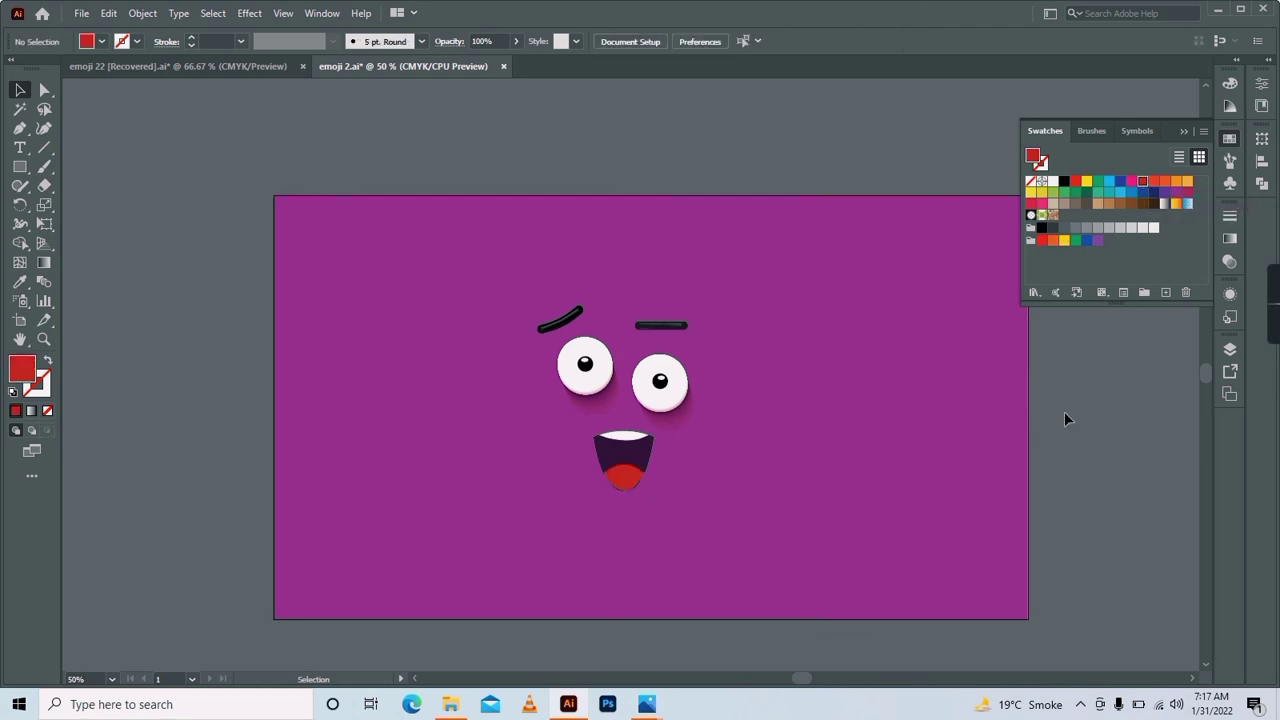
# Scale the mouth down slightly.
pyautogui.moveTo(686, 515); pyautogui.dragTo(586, 432)
pyautogui.click(594, 429)
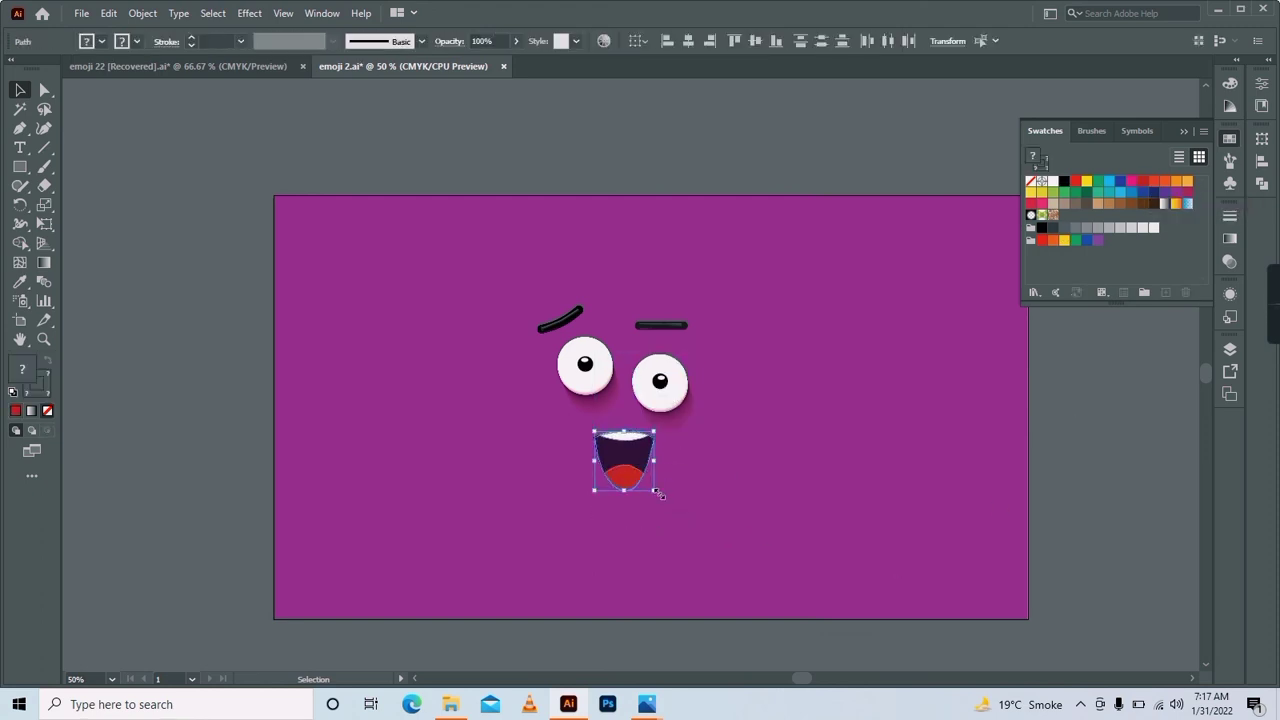
pyautogui.moveTo(656, 491); pyautogui.dragTo(636, 442)
pyautogui.click(690, 655)
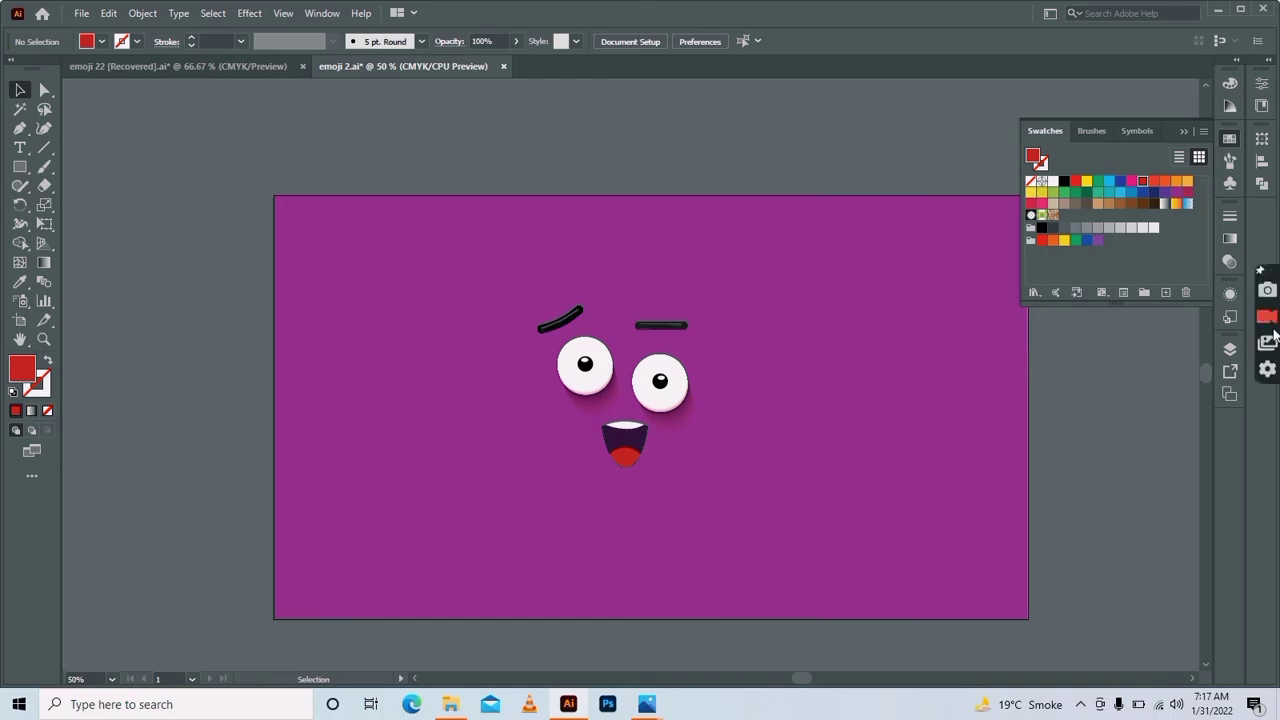